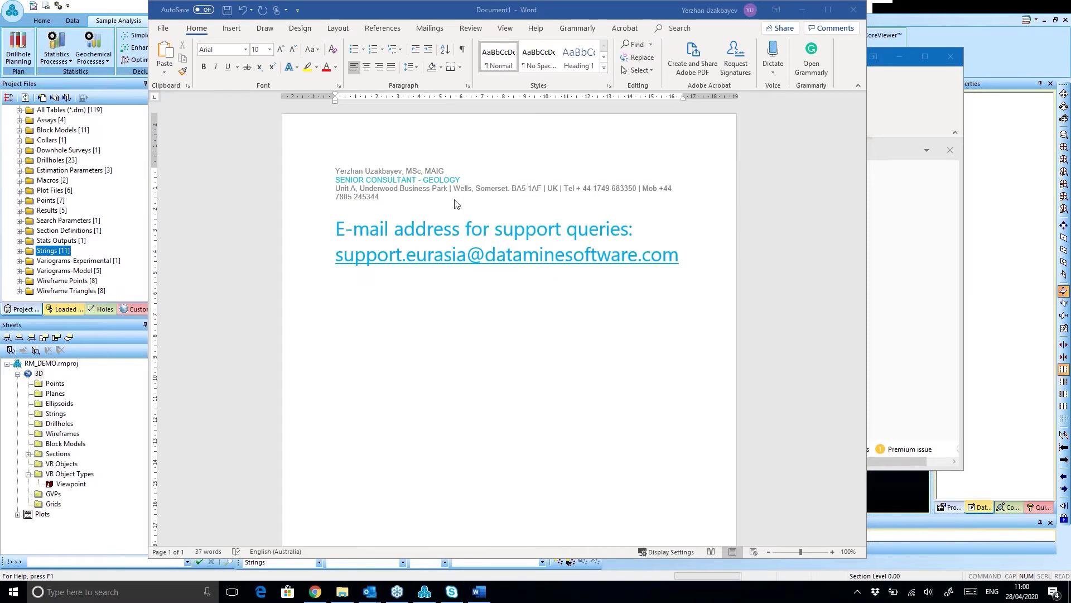
# - Minimise the Word document and the e-mail draft to return to the RM_DEMO project in Studio RM
pyautogui.click(803, 12)
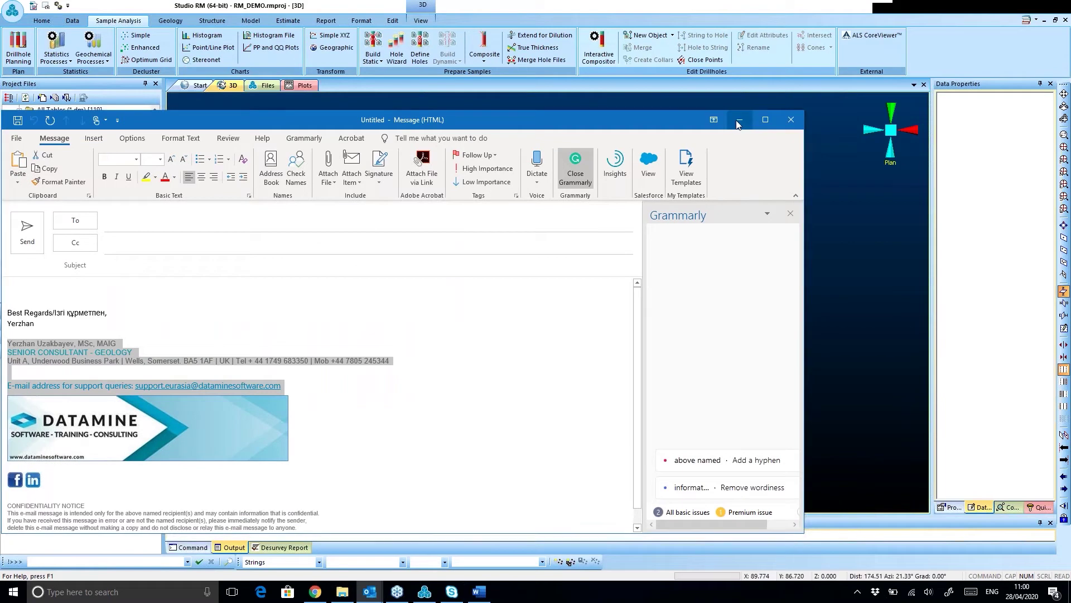
pyautogui.click(738, 124)
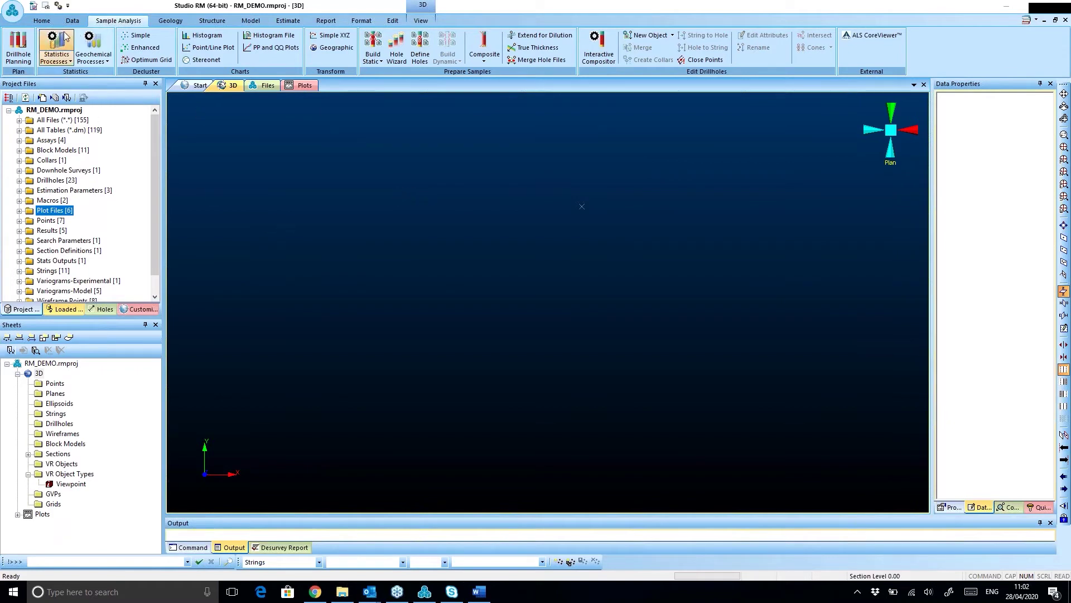
# - Open the Drillhole Planner to review its hole naming, collar and path settings, and close it
pyautogui.click(19, 44)
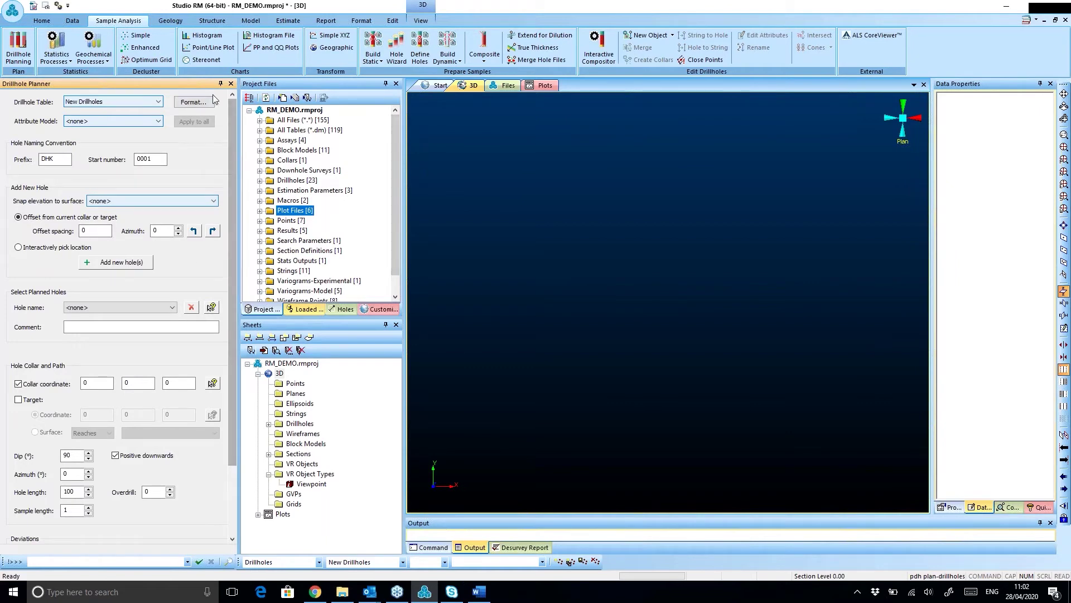
pyautogui.click(231, 84)
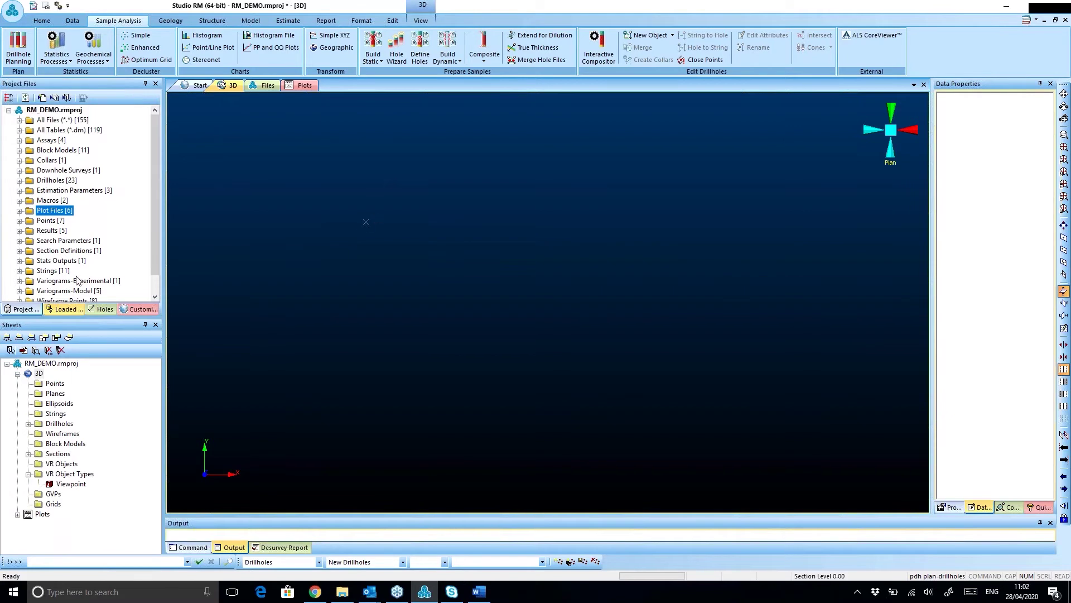
# - Load the _vb_mintr wireframe from the project's wireframe triangles into the 3D view
pyautogui.scroll(-1, 77, 276)
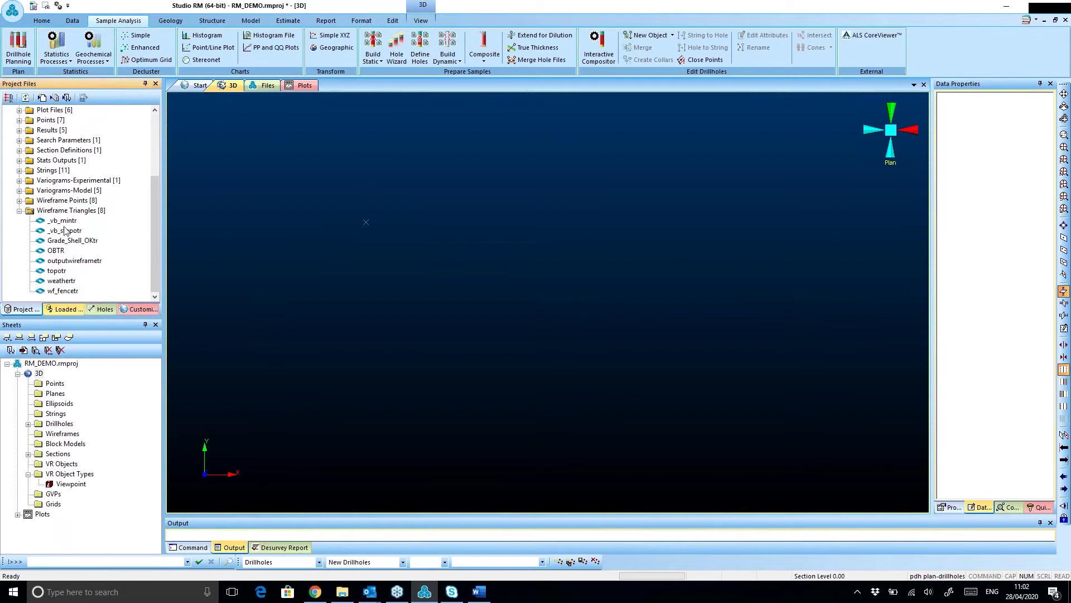
pyautogui.click(63, 220)
pyautogui.moveTo(63, 226); pyautogui.dragTo(451, 269)
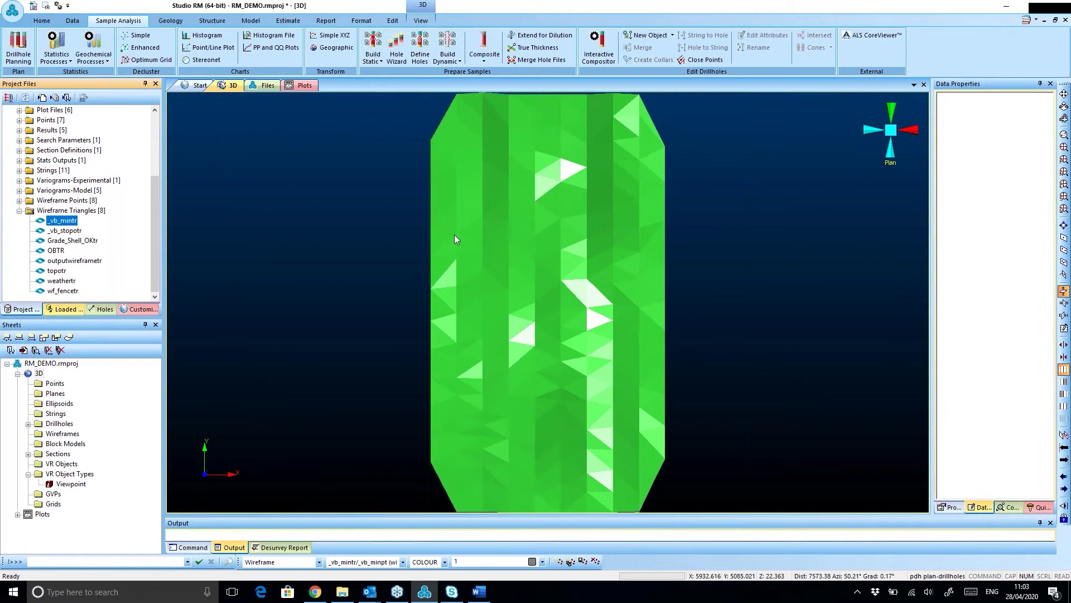
# - Define a vertical north-south section through the _vb_mintr wireframe by picking two points in plan view
pyautogui.scroll(-2, 467, 256)
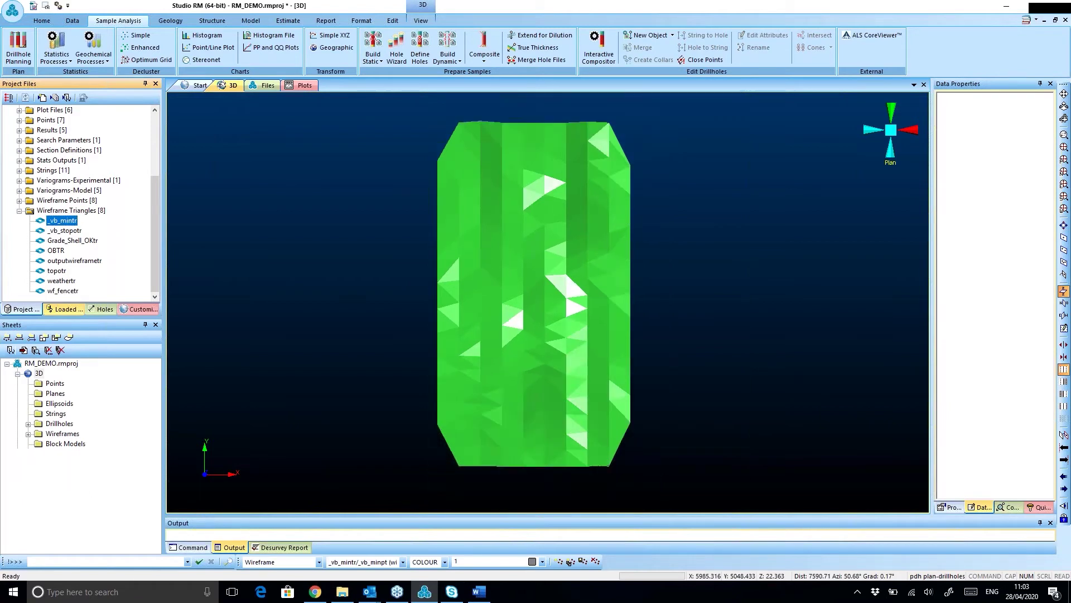
pyautogui.moveTo(503, 269); pyautogui.dragTo(485, 266, button='middle')
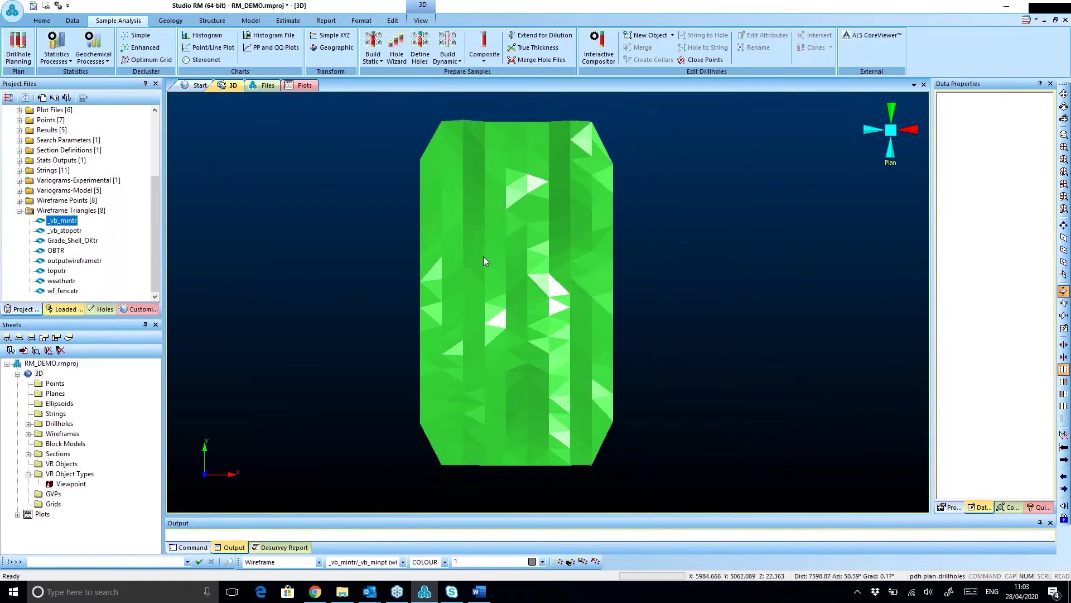
pyautogui.press('2')
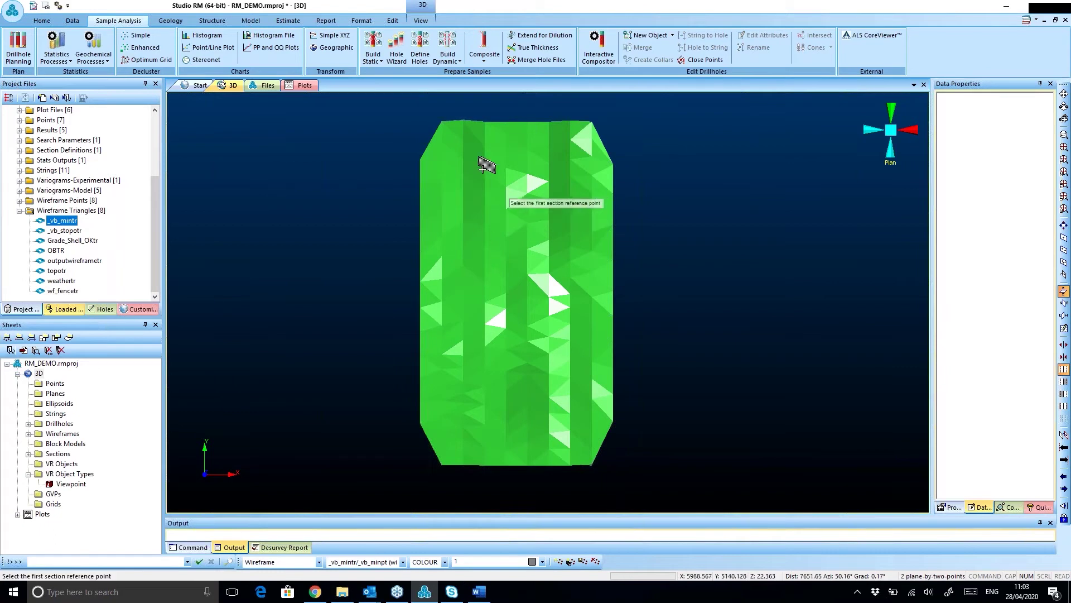
pyautogui.click(479, 447)
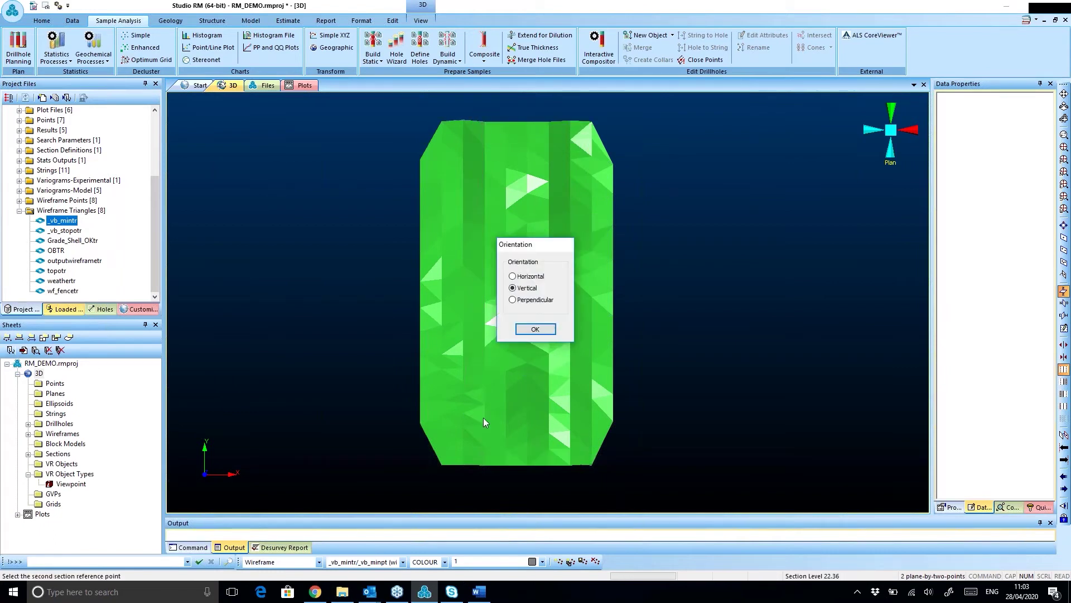
pyautogui.click(536, 330)
# - Align the view with the new section and clip the data outside it
pyautogui.click(421, 21)
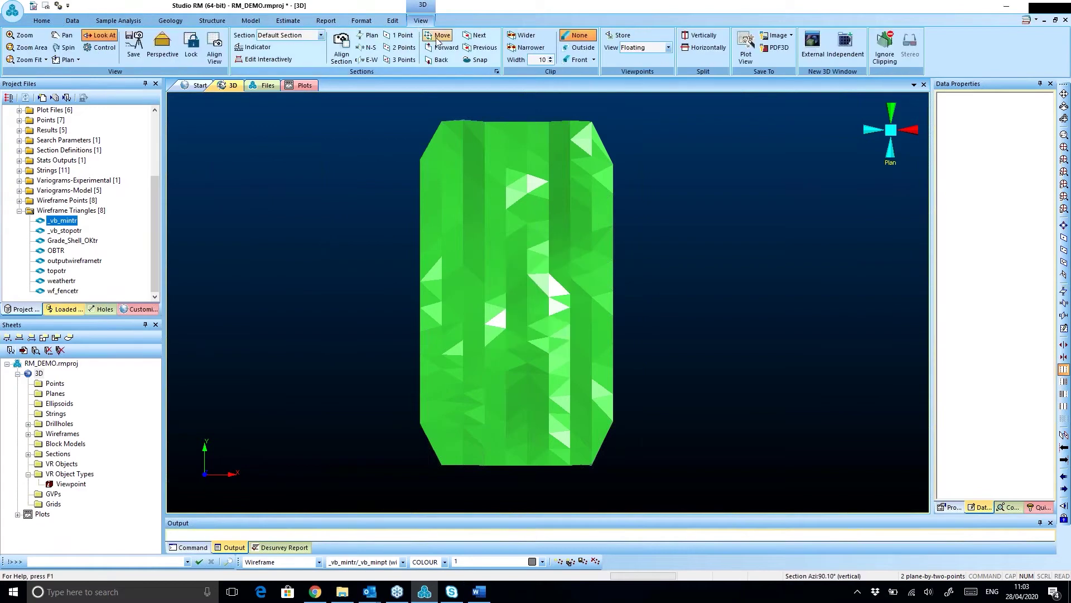
pyautogui.click(215, 48)
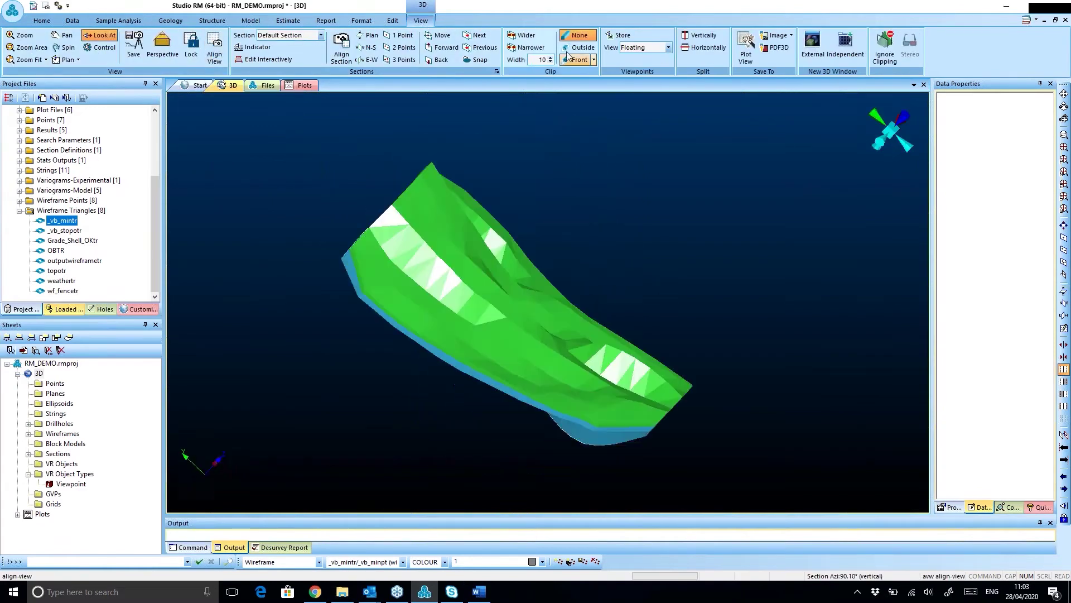
pyautogui.click(582, 49)
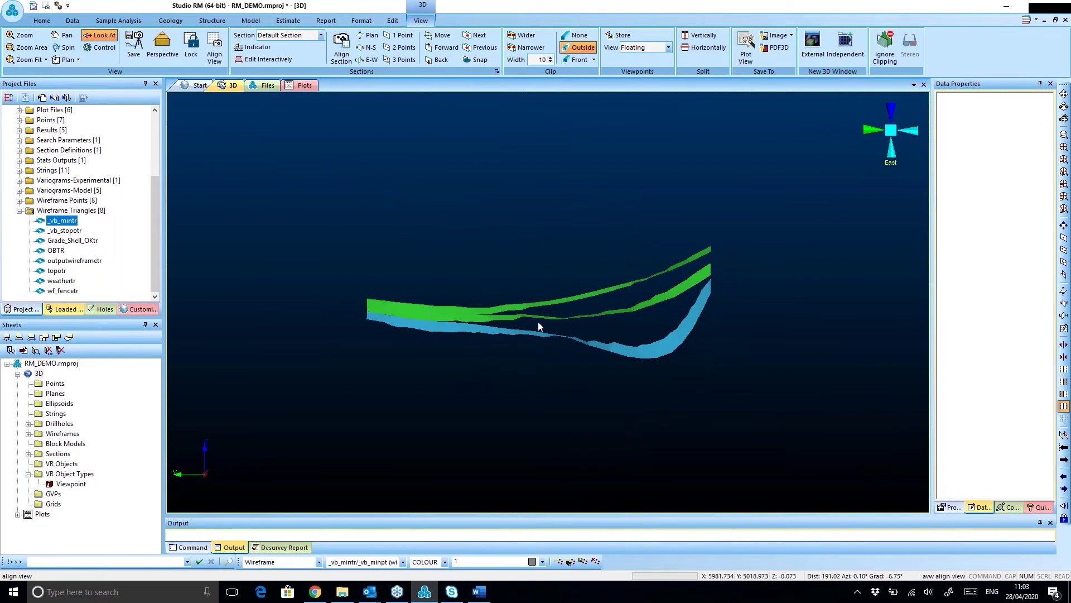
# - Digitise a two-point string on the section, dipping steeply north through all the wireframe layers
pyautogui.write('ns')
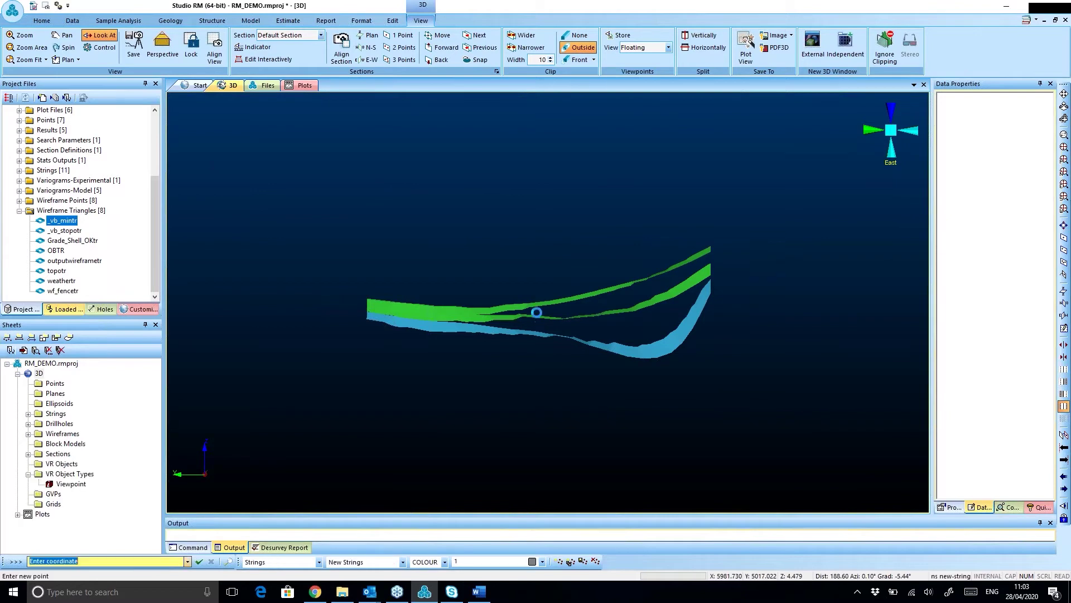
pyautogui.click(578, 228)
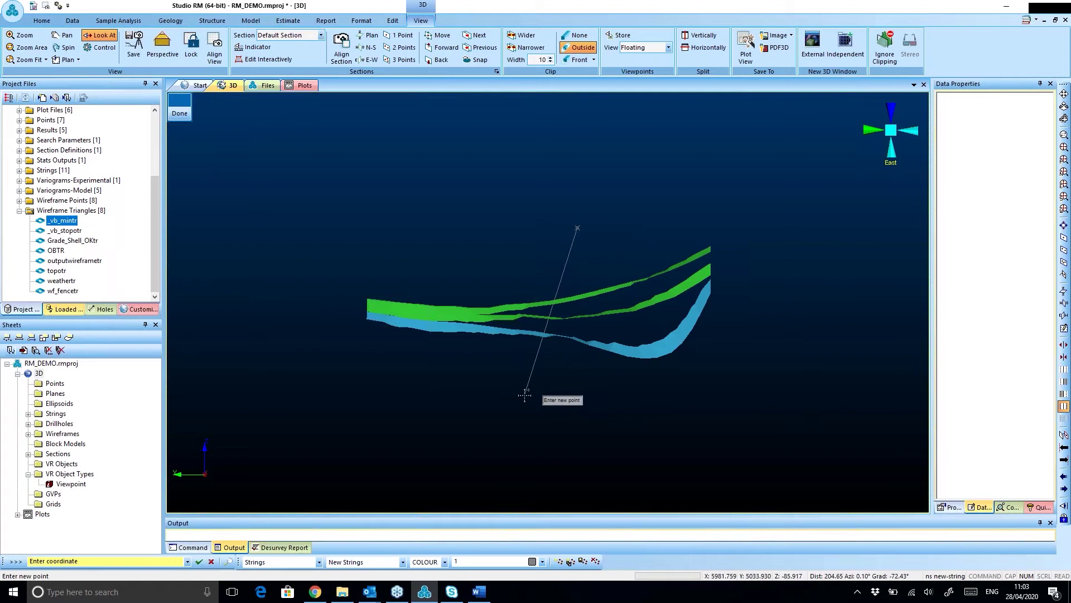
pyautogui.click(520, 395)
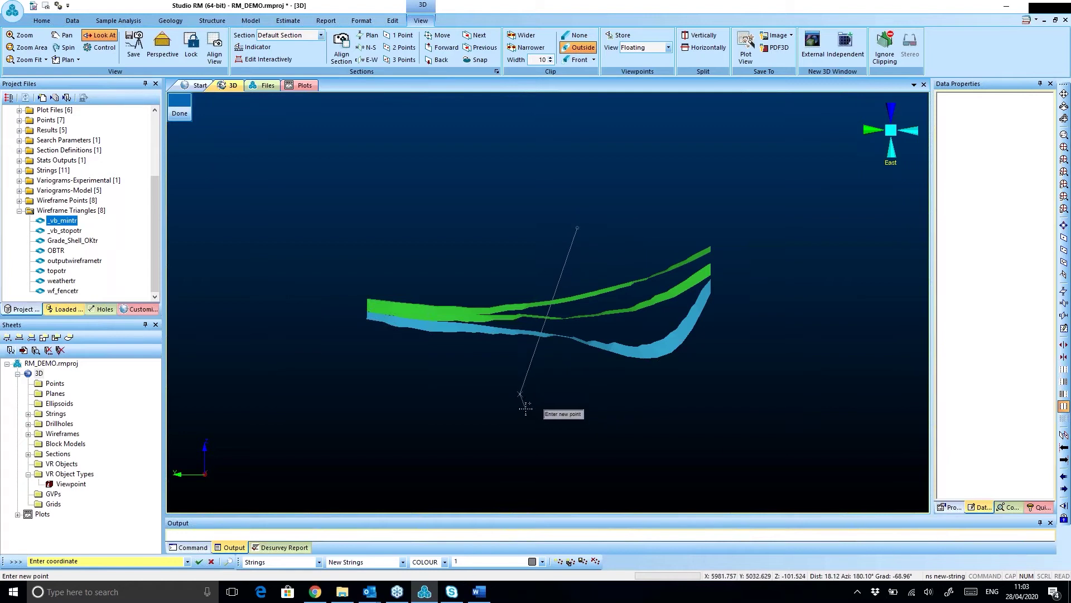
pyautogui.press('Escape')
# - Digitise a second two-point string, starting just south of the first one's top and dipping south through the wireframe layers
pyautogui.click(615, 226)
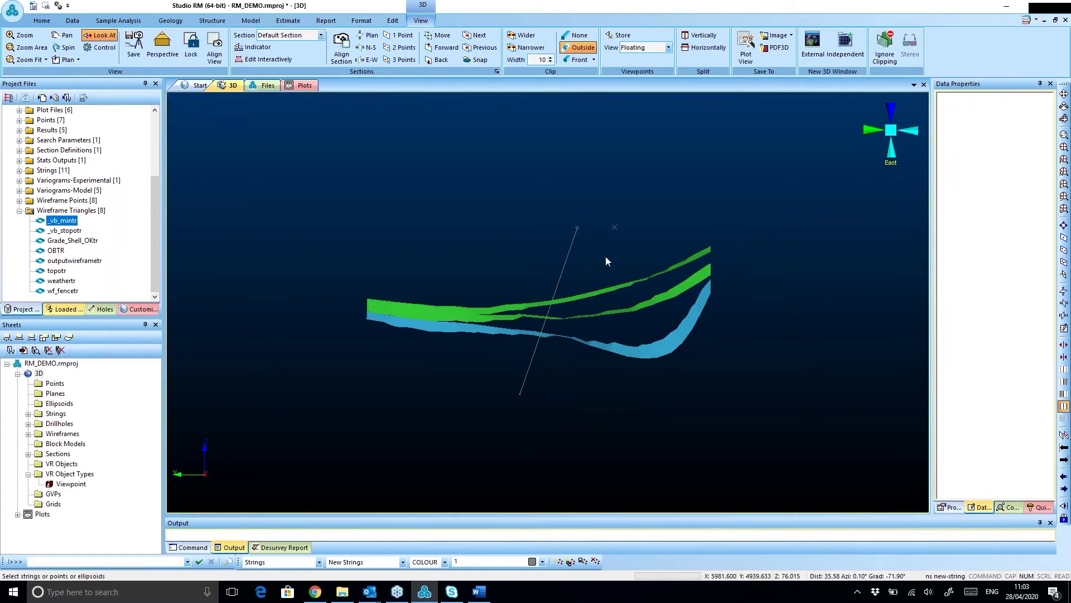
pyautogui.press('n')
pyautogui.press('s')
pyautogui.click(615, 225)
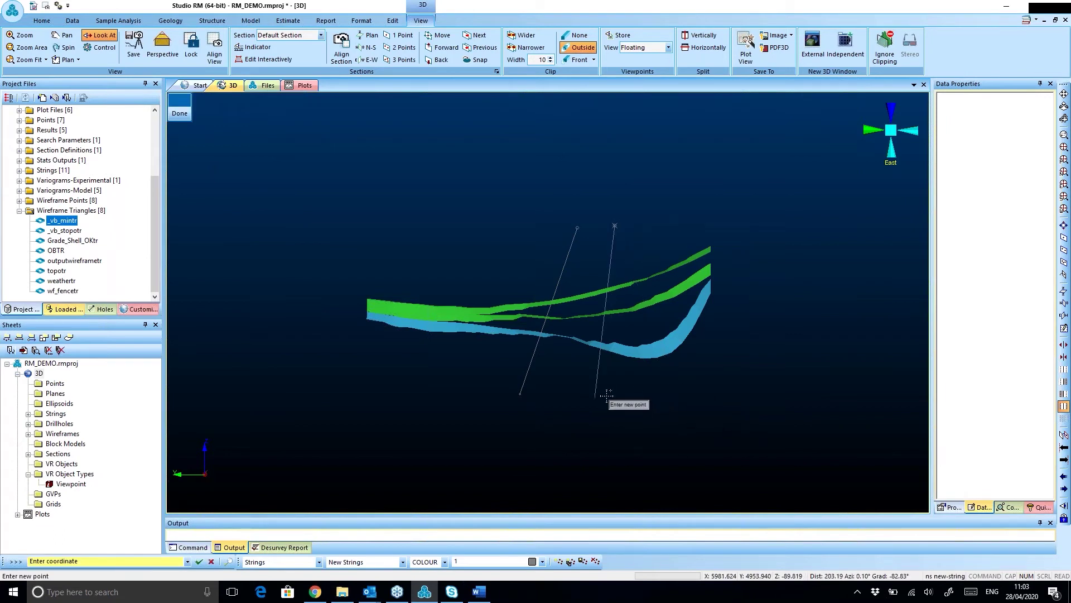
pyautogui.click(713, 389)
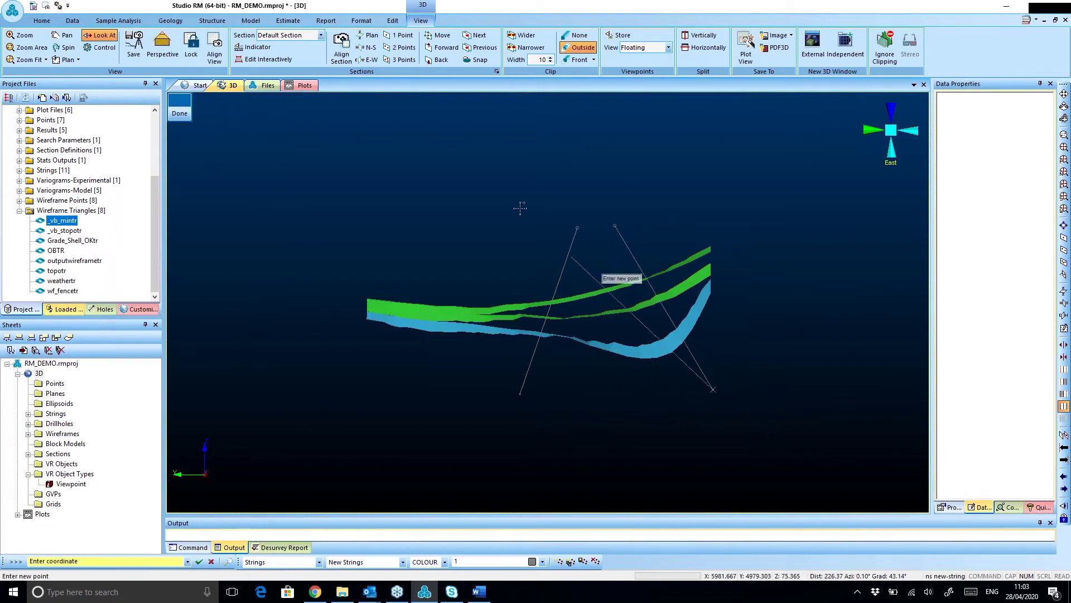
pyautogui.click(180, 109)
pyautogui.click(671, 190)
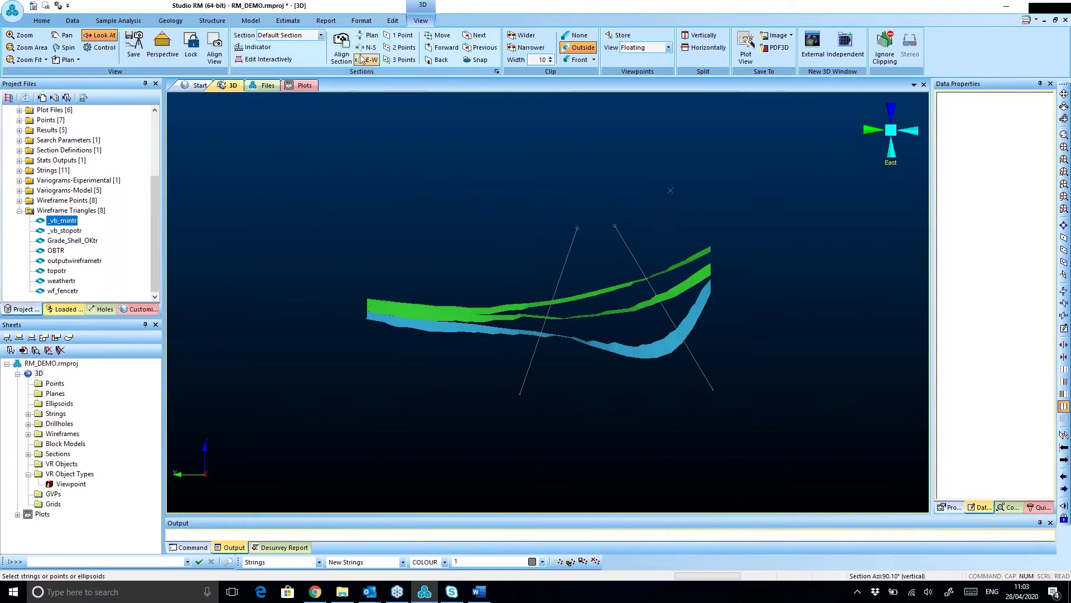
# - Convert the north-dipping string to a drillhole with a BHID value of 1
pyautogui.click(119, 21)
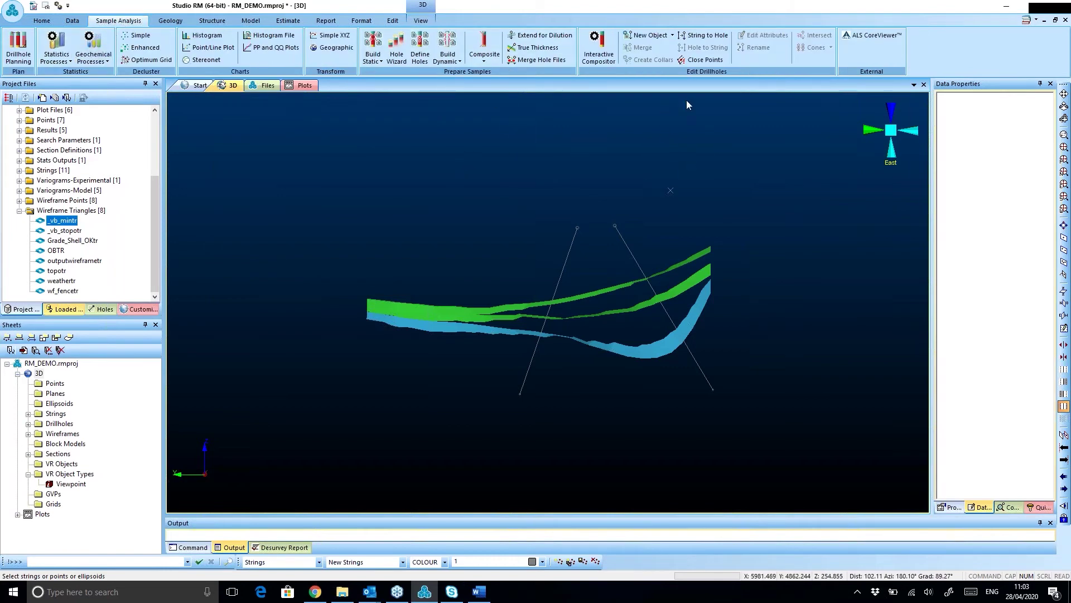
pyautogui.click(707, 40)
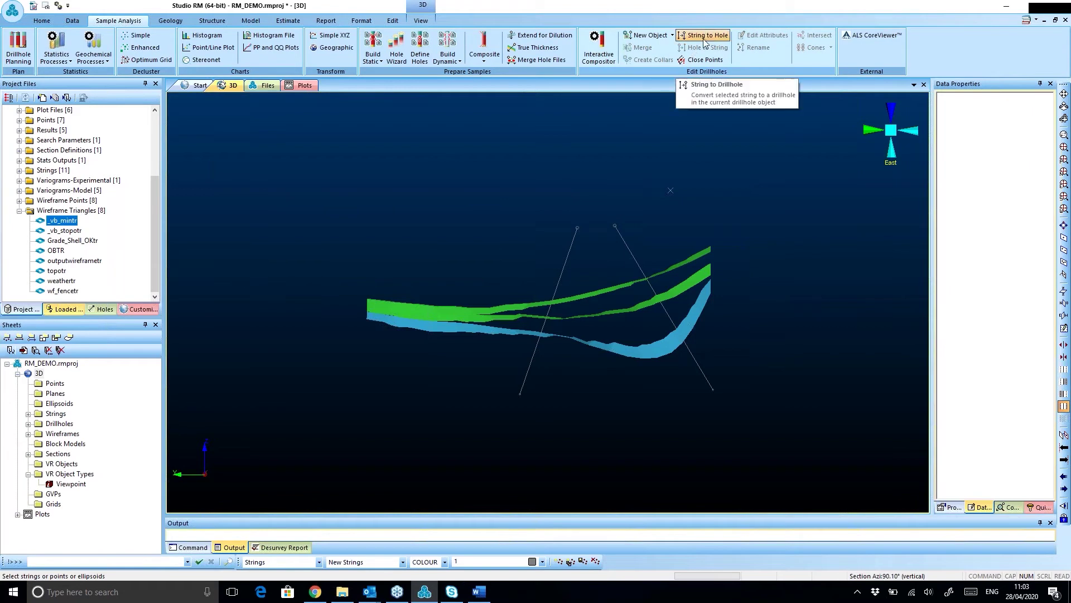
pyautogui.click(698, 36)
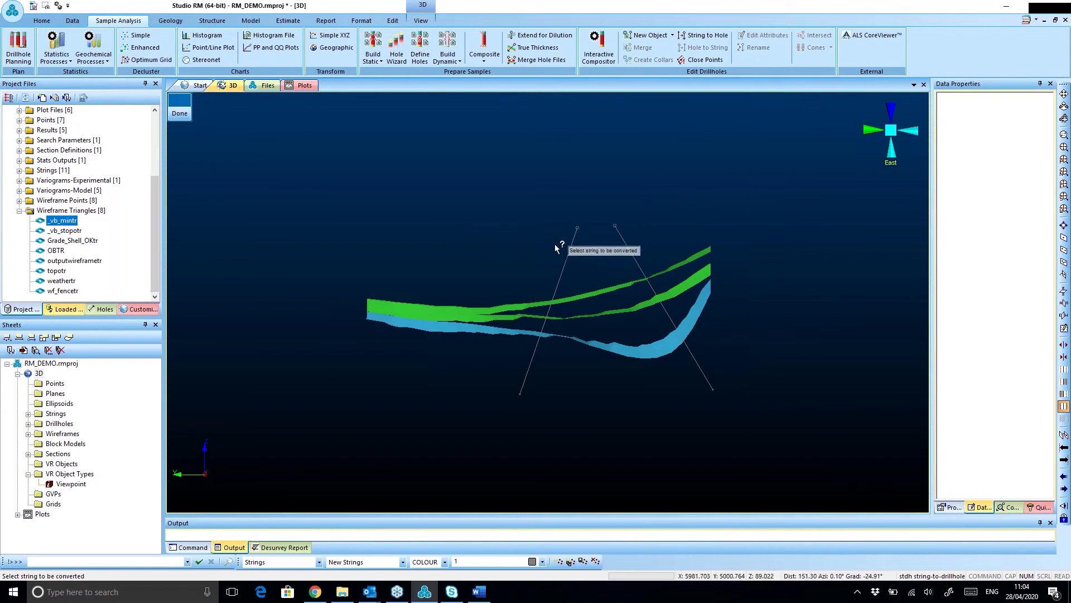
pyautogui.click(570, 255)
pyautogui.moveTo(605, 289); pyautogui.dragTo(595, 290)
pyautogui.write('1')
pyautogui.click(604, 333)
# - Convert the south-dipping string to a drillhole with a BHID value of 2
pyautogui.click(631, 257)
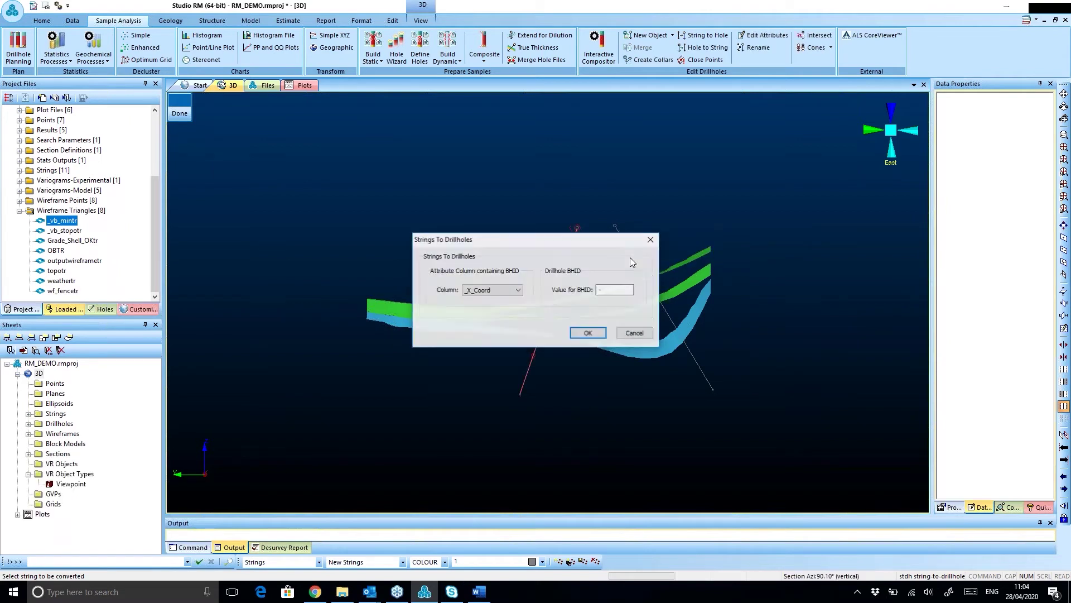
pyautogui.moveTo(608, 290); pyautogui.dragTo(576, 289)
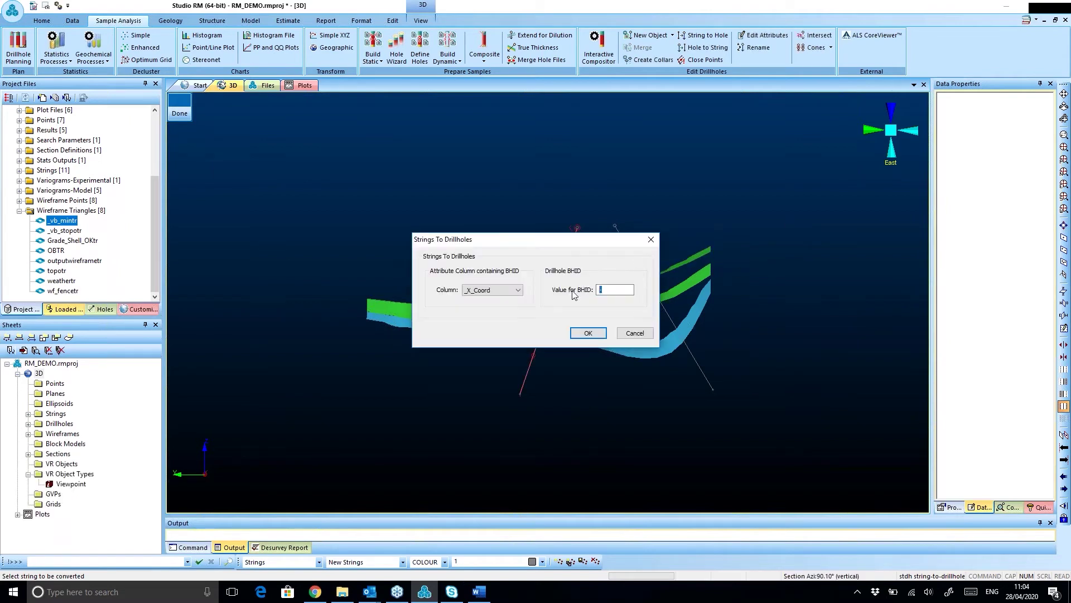
pyautogui.write('2')
pyautogui.click(588, 333)
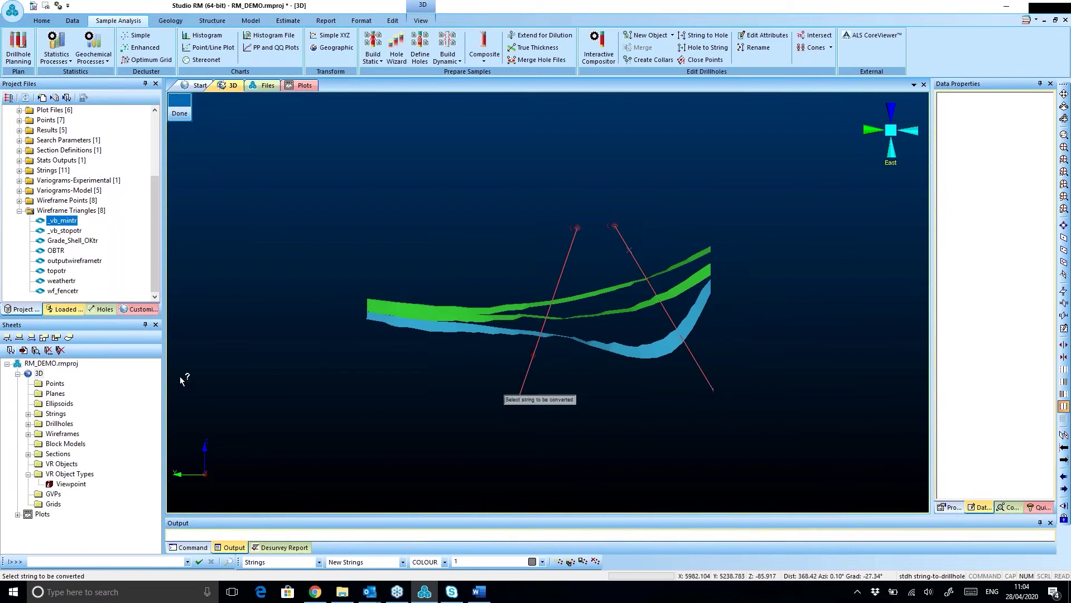
# - Locate the New Drillholes object in the 3D sheet's drillholes and end the string conversion
pyautogui.click(28, 424)
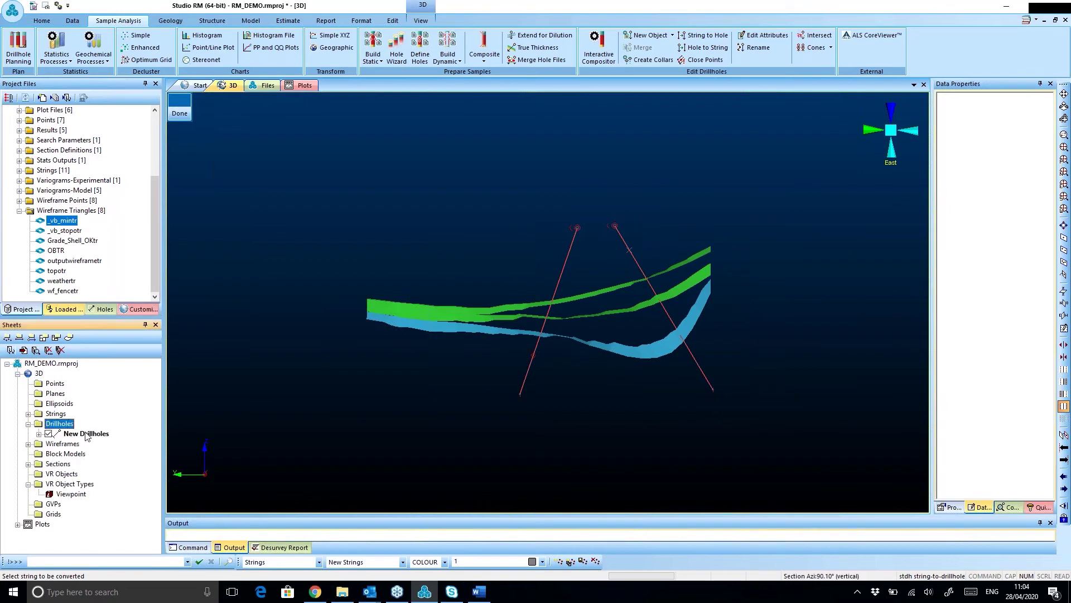
pyautogui.click(85, 434)
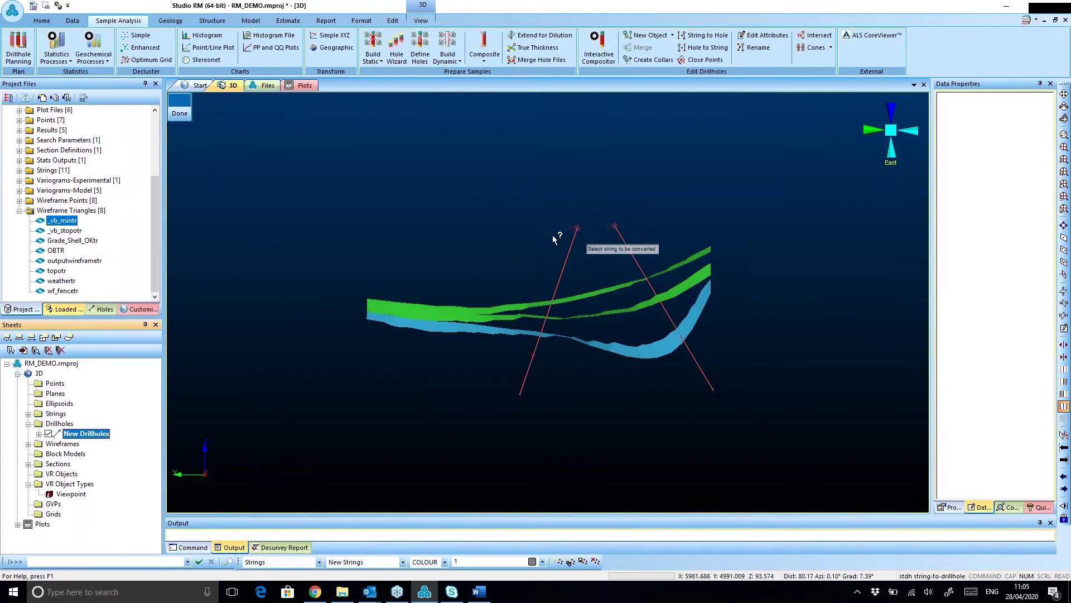
pyautogui.click(181, 111)
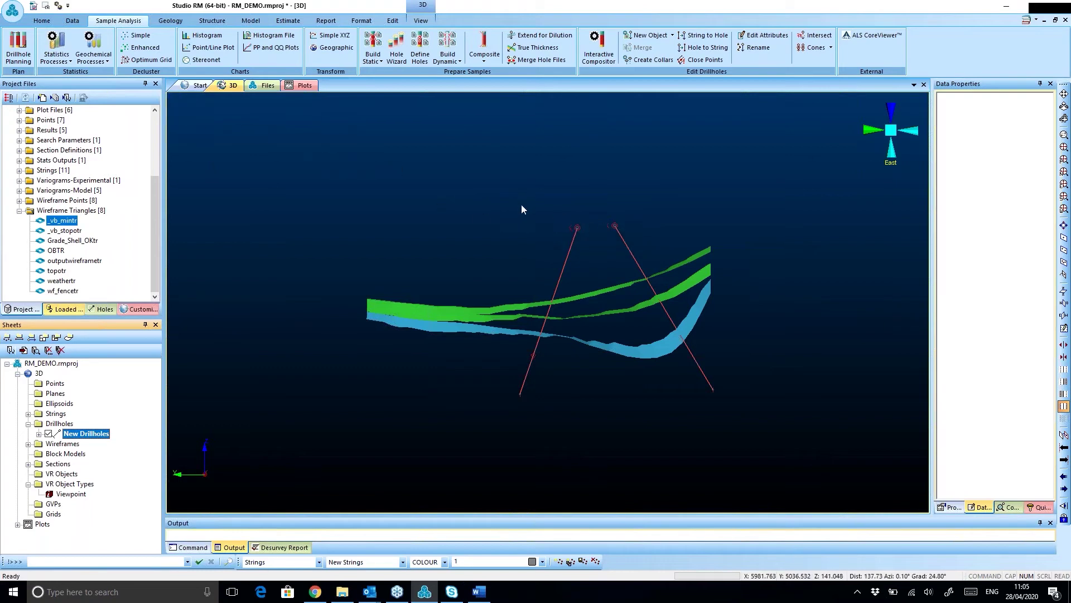
# - Unload all data from the project, discarding the unsaved strings and drillholes
pyautogui.moveTo(489, 188); pyautogui.dragTo(735, 390)
pyautogui.click(607, 188)
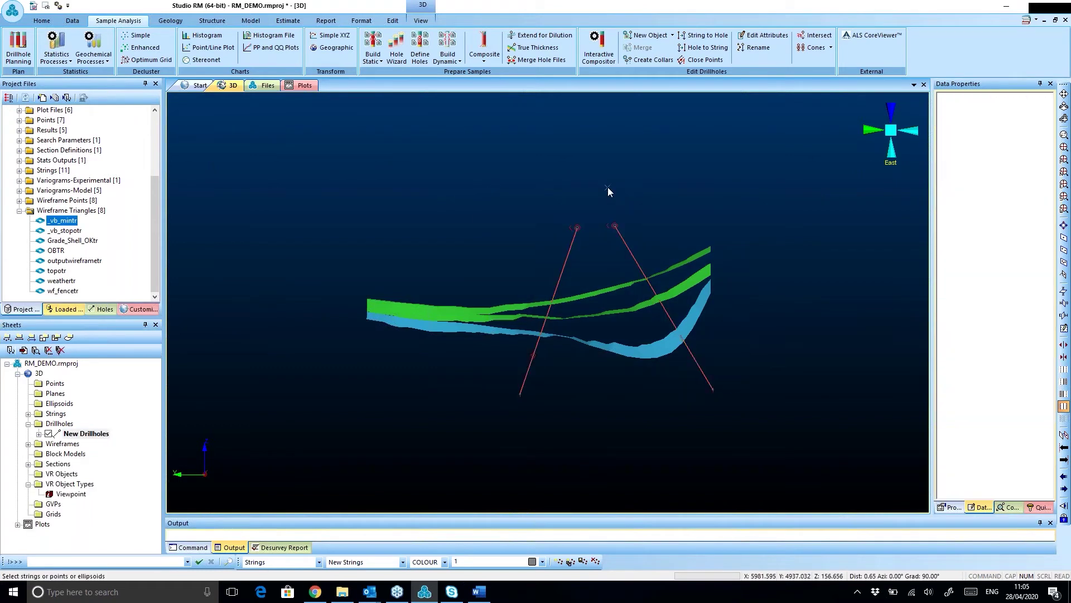
pyautogui.press('a')
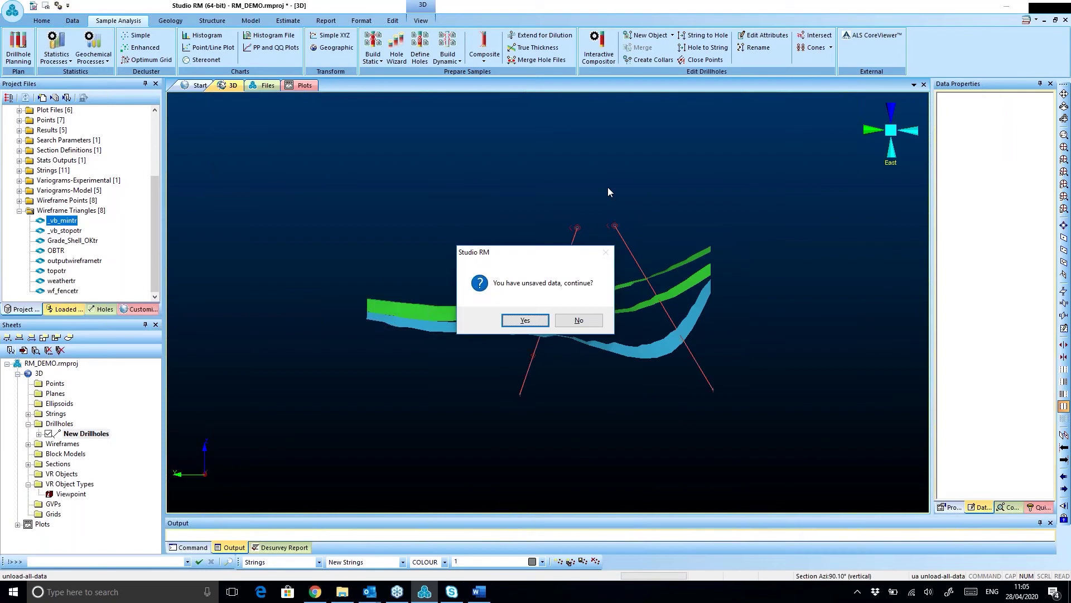
pyautogui.click(512, 321)
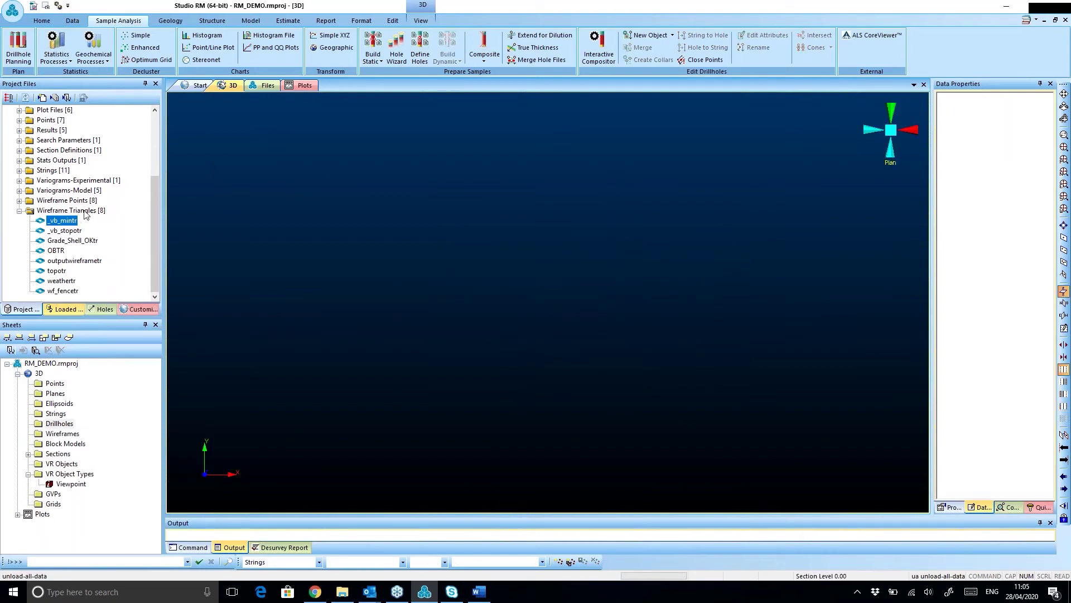
# - Load the _vb_mintr and _vb_stopotr wireframes together into the 3D view
pyautogui.click(72, 221)
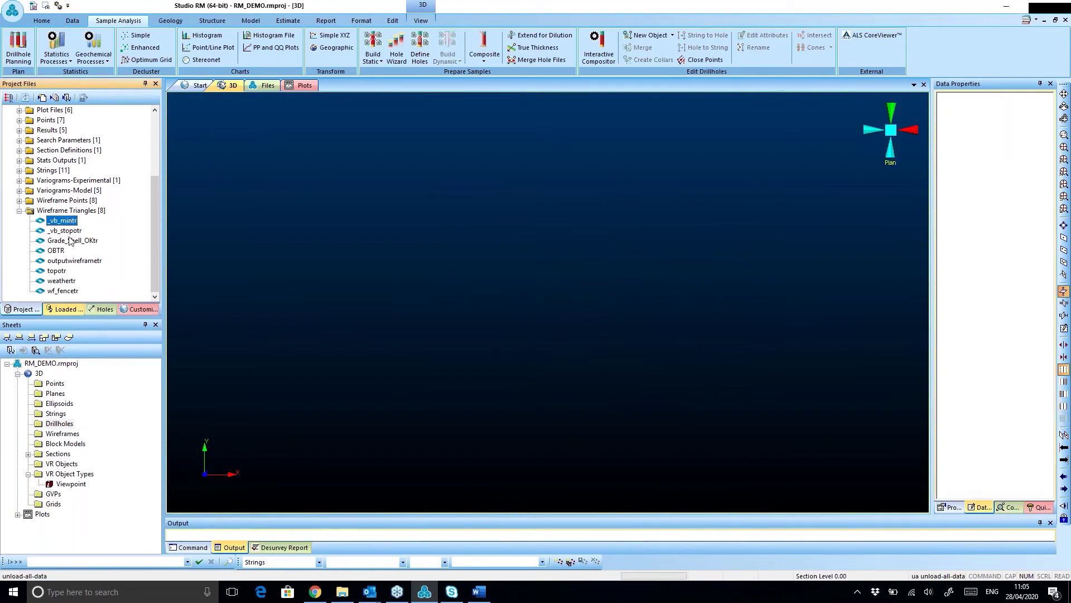
pyautogui.keyDown('shift'); pyautogui.click(71, 231); pyautogui.keyUp('shift')
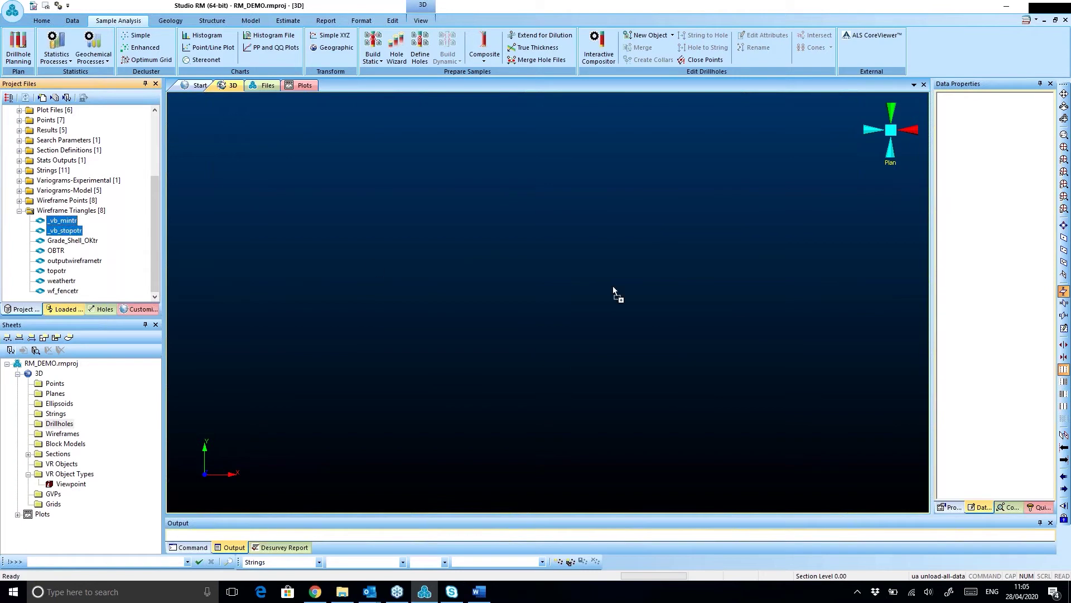
pyautogui.moveTo(622, 287); pyautogui.dragTo(621, 288)
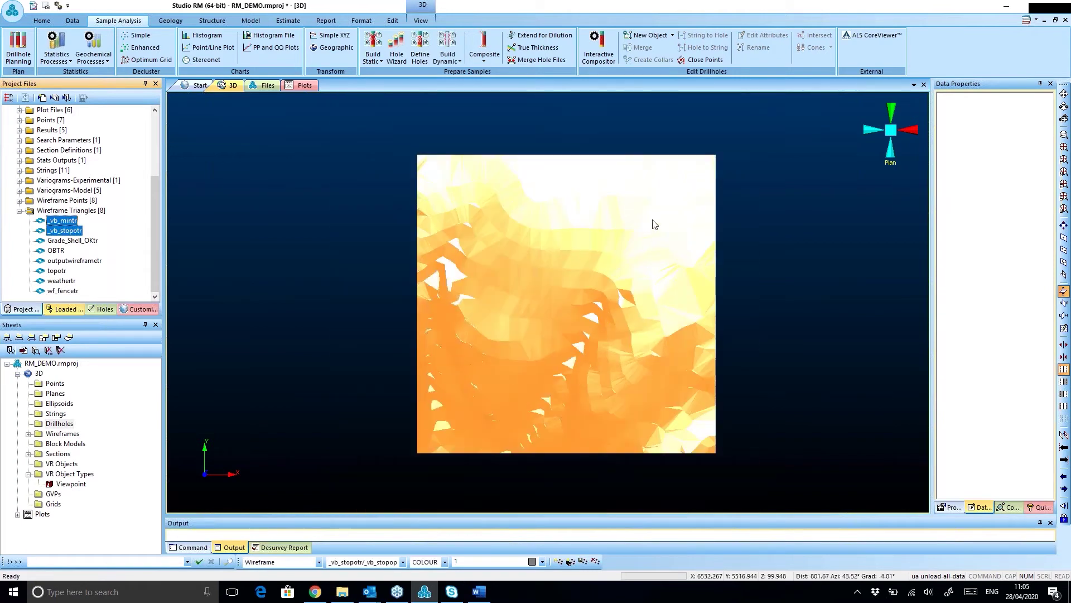
# - Make the _vb_stopotr topography wireframe semi-transparent by lowering its opacity
pyautogui.doubleClick(624, 383)
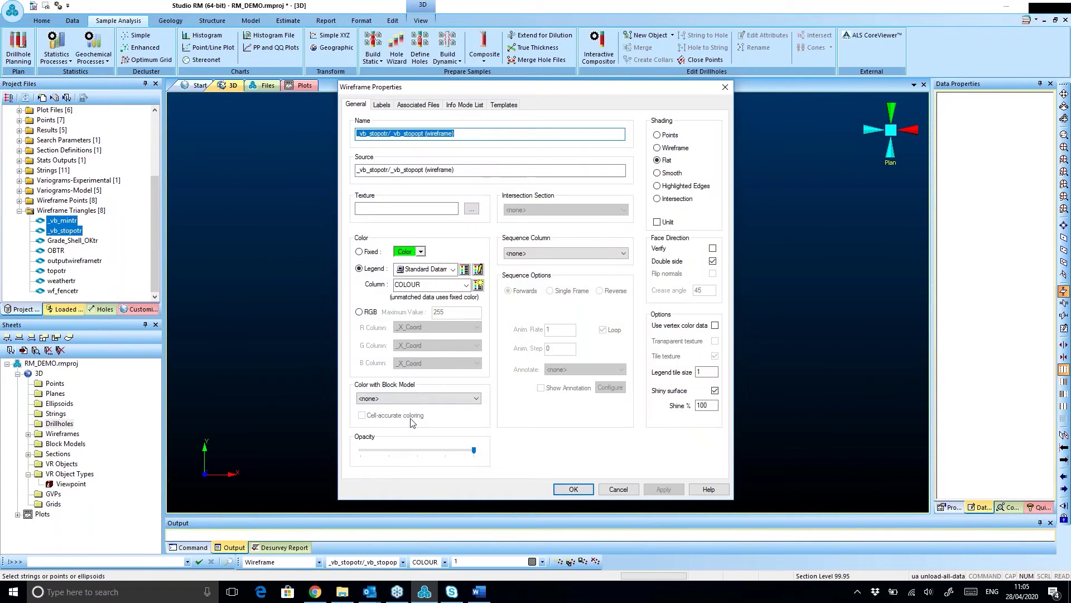
pyautogui.click(440, 452)
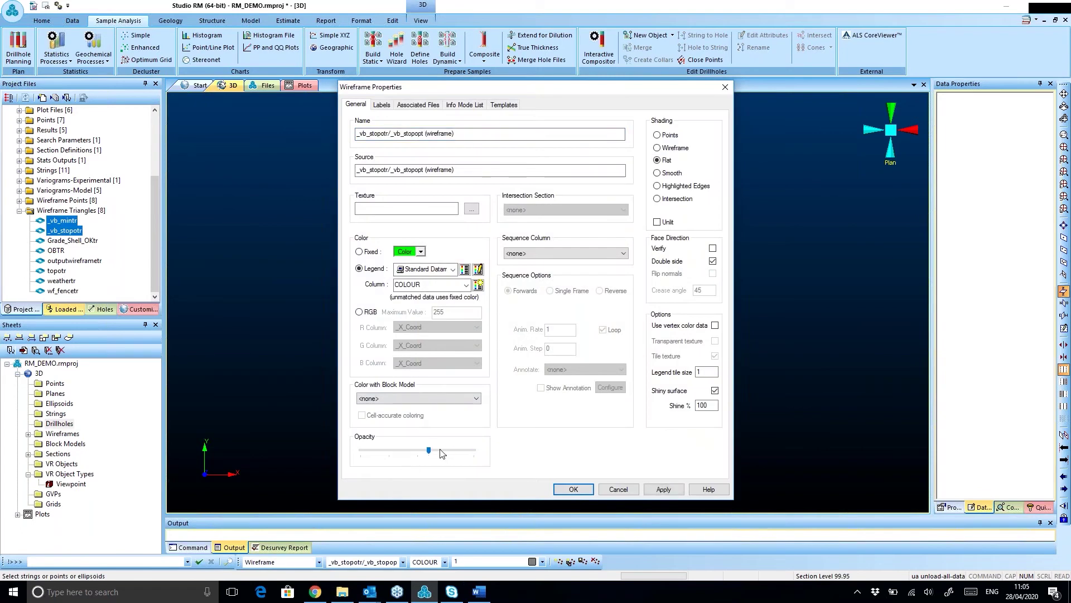
pyautogui.click(663, 489)
pyautogui.click(573, 488)
# - Define a vertical section by two points, running roughly north-south through the mineralisation wireframe
pyautogui.moveTo(679, 355); pyautogui.dragTo(645, 340, button='middle')
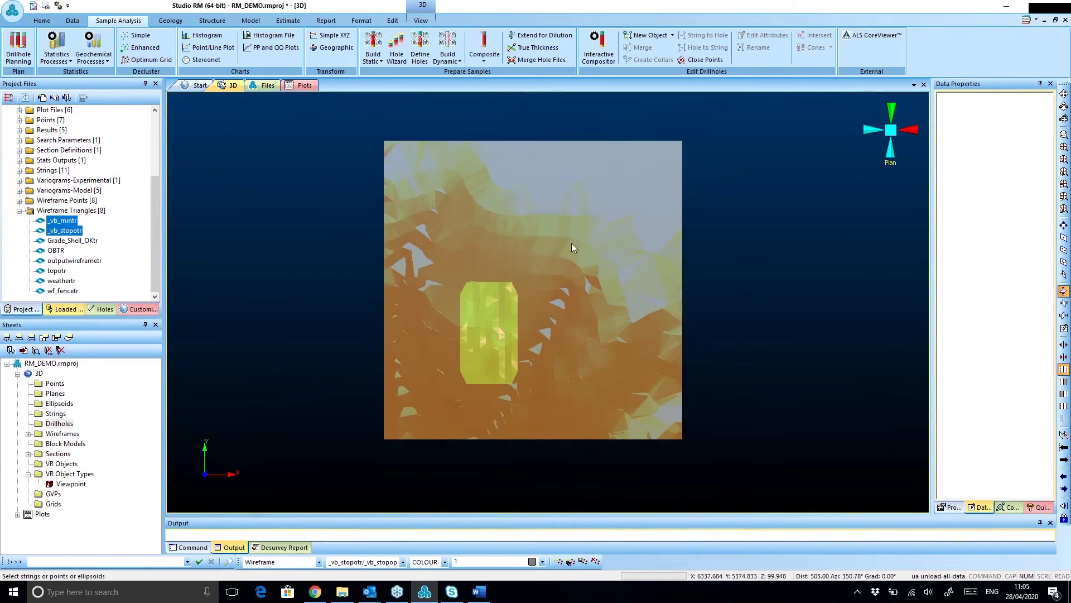
pyautogui.press('2')
pyautogui.click(477, 235)
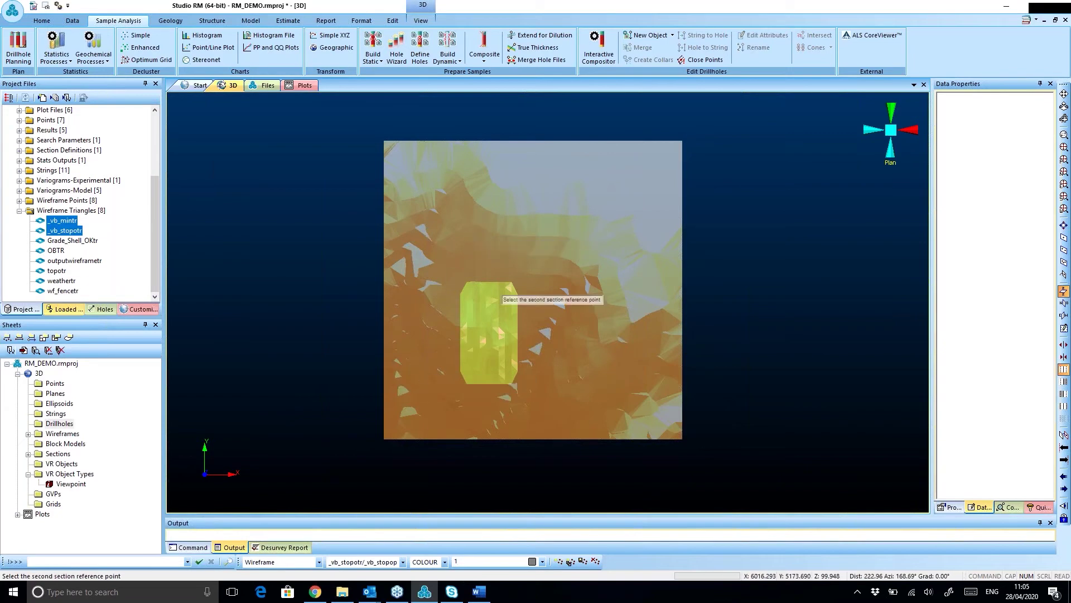
pyautogui.click(491, 416)
pyautogui.click(530, 330)
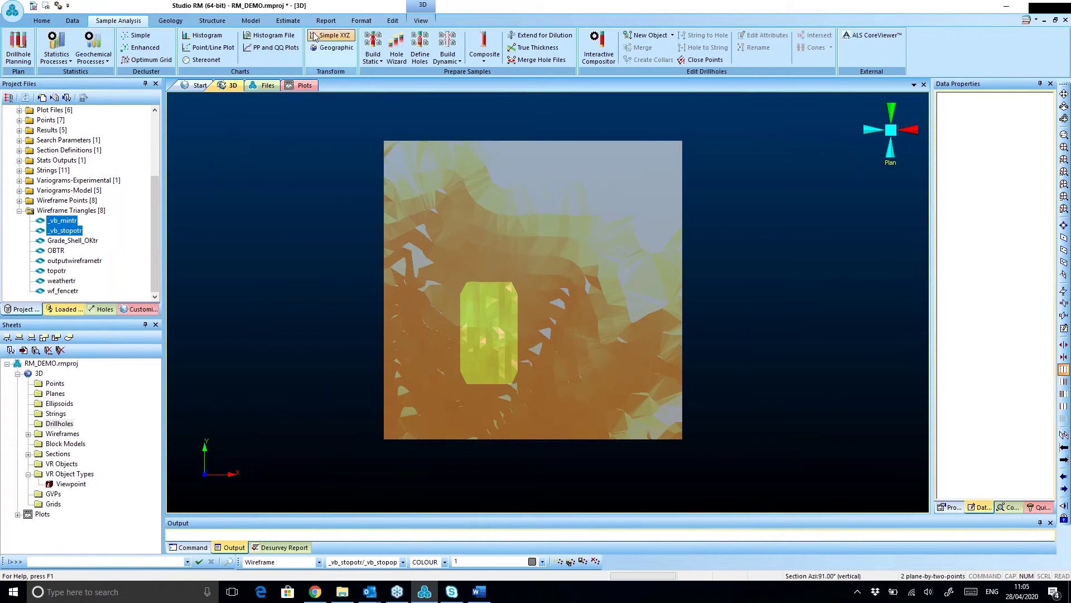
# - Align the view to the new section and clip the data outside the section corridor
pyautogui.click(419, 21)
pyautogui.click(215, 49)
pyautogui.click(576, 48)
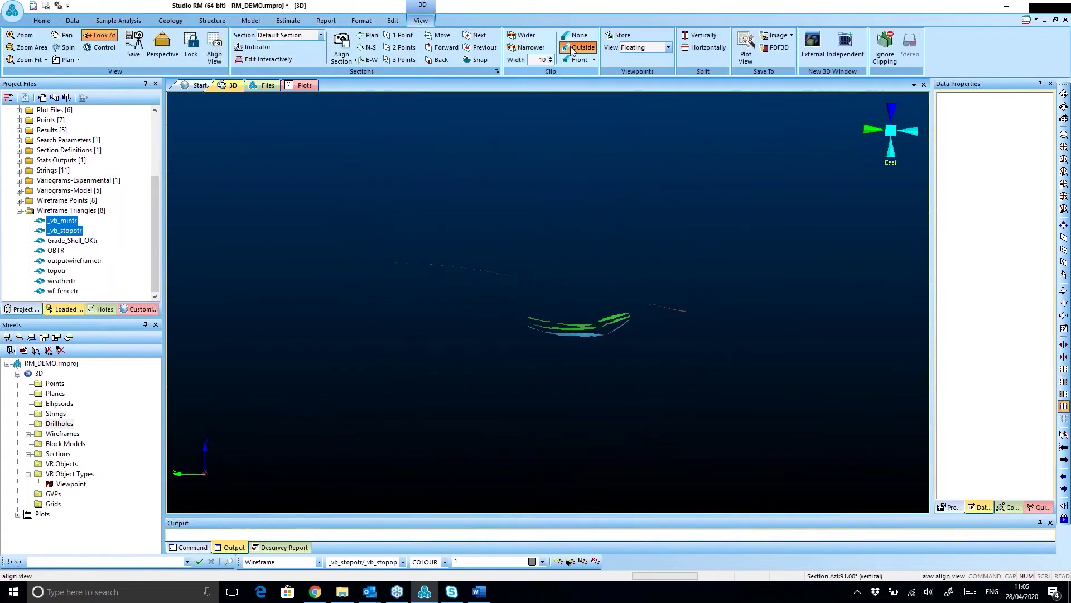
# - Display the loaded wireframes as slice outlines along the section using WF Slice
pyautogui.click(360, 21)
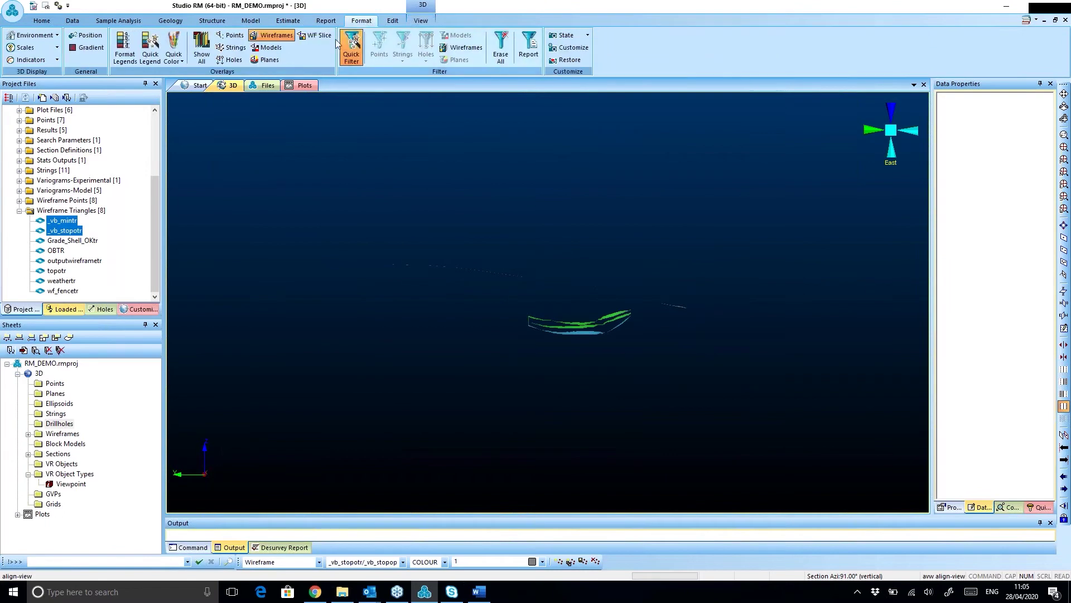
pyautogui.click(315, 35)
pyautogui.scroll(3, 592, 334)
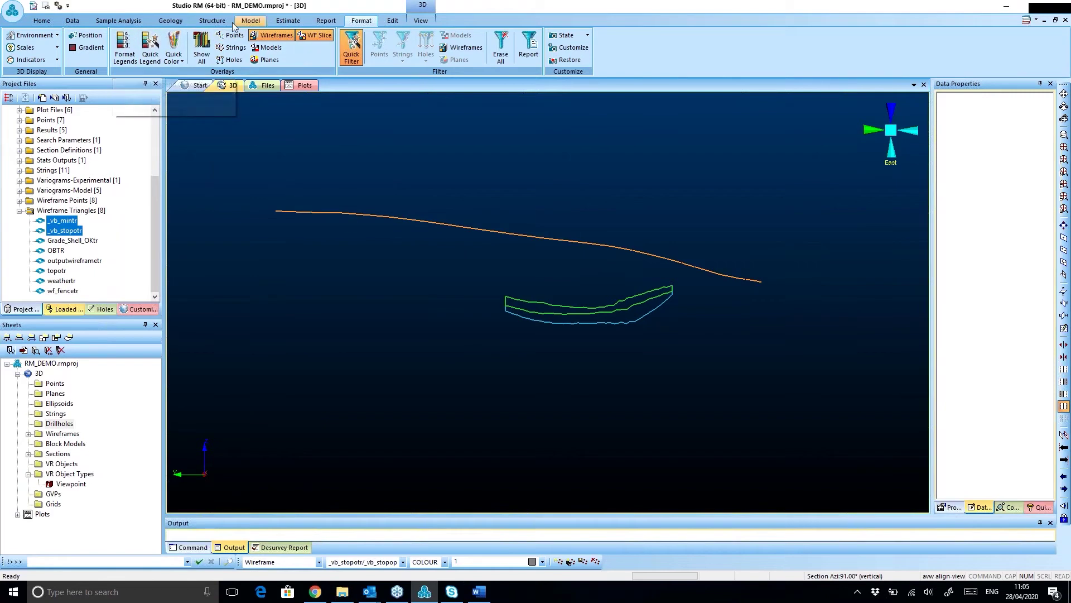
# - Open the Drillhole Planner and check the available drillhole tables, keeping New Drillholes selected
pyautogui.click(118, 20)
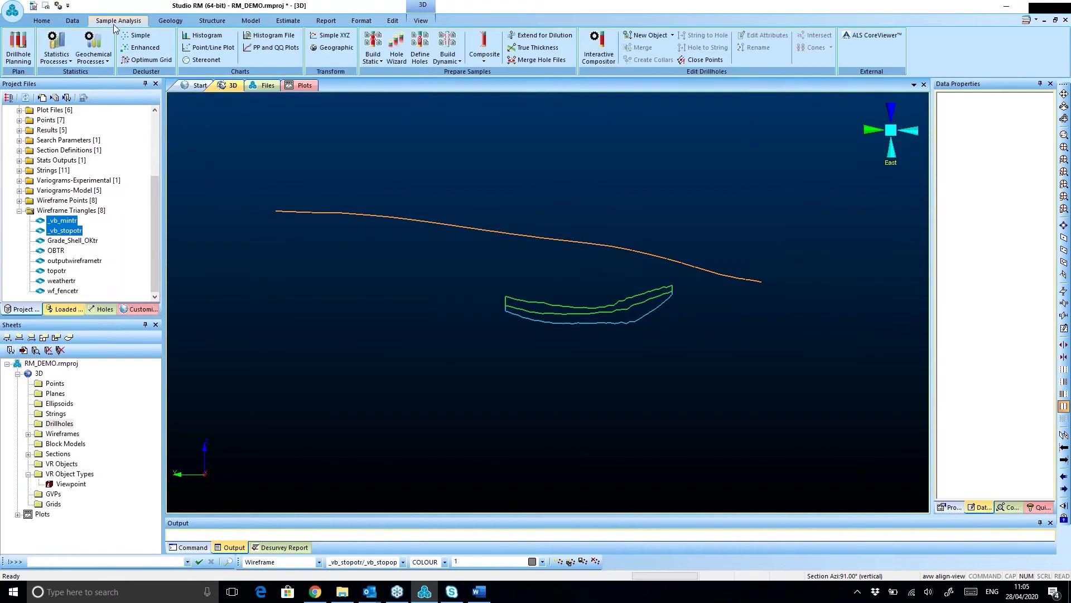
pyautogui.click(14, 53)
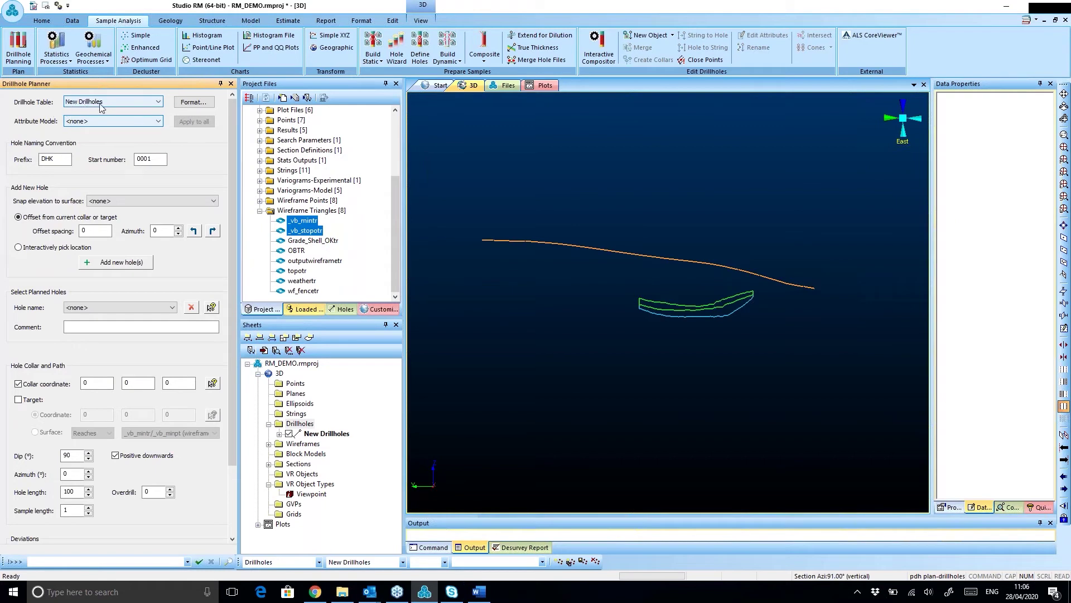
pyautogui.click(134, 103)
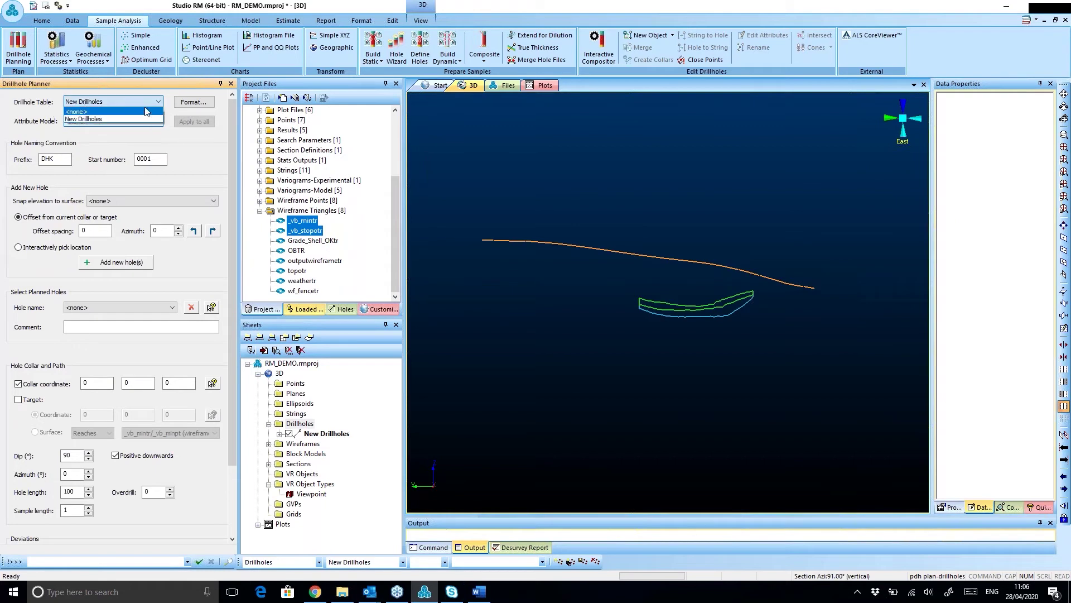
pyautogui.click(157, 139)
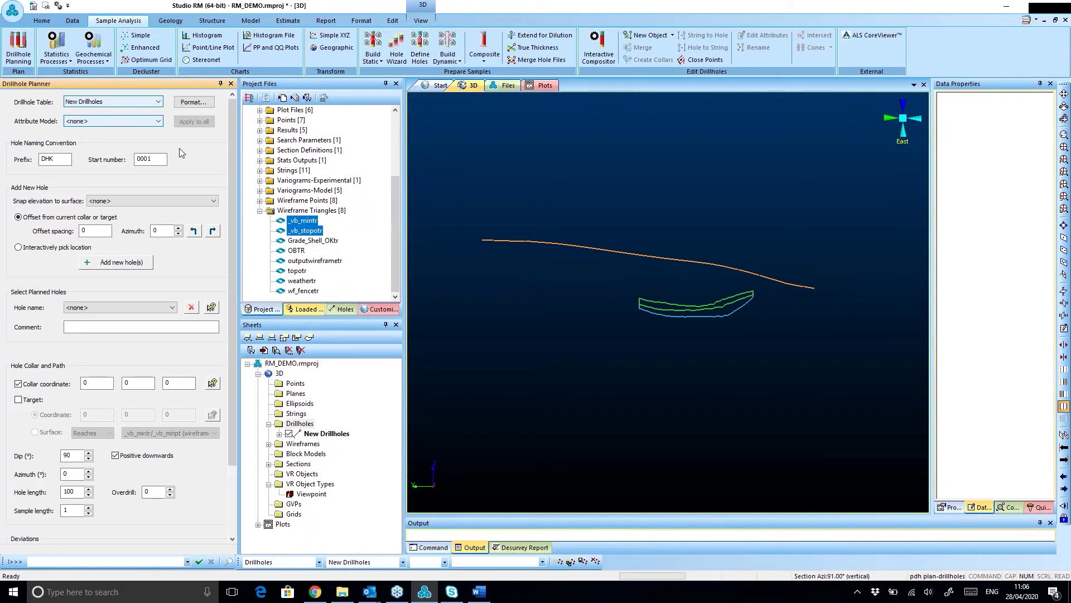
pyautogui.click(152, 103)
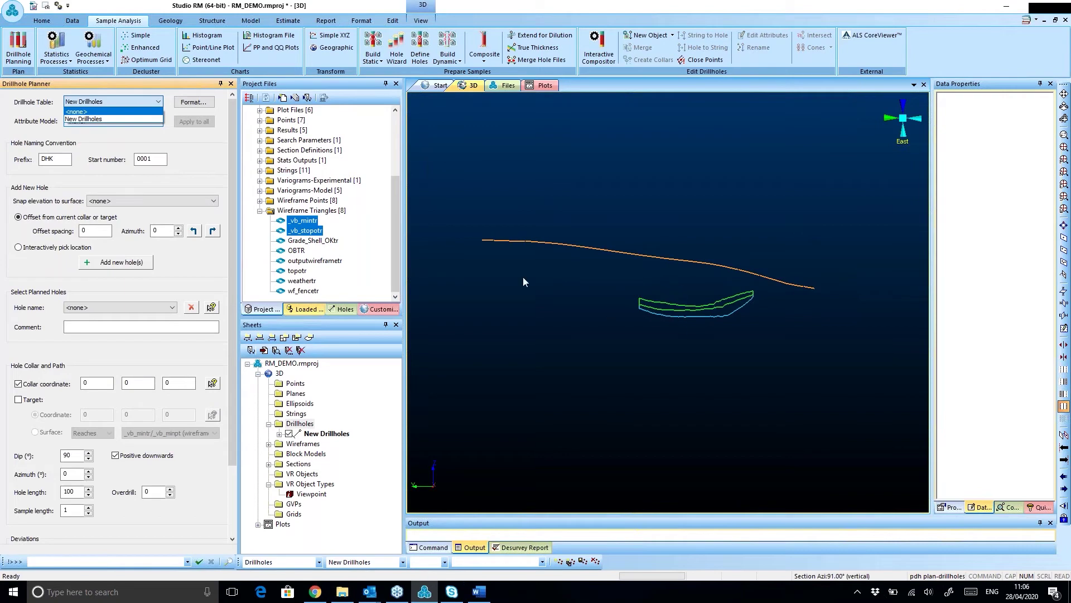
pyautogui.click(436, 186)
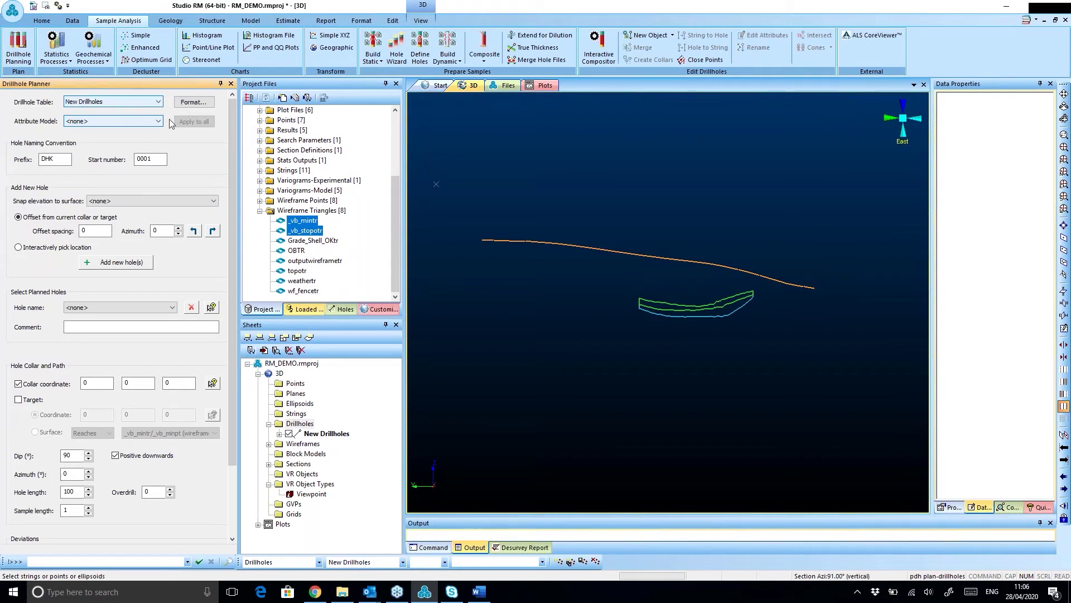
# - Format the New Drillholes table to display its holes with the Default Cylinder option
pyautogui.click(195, 102)
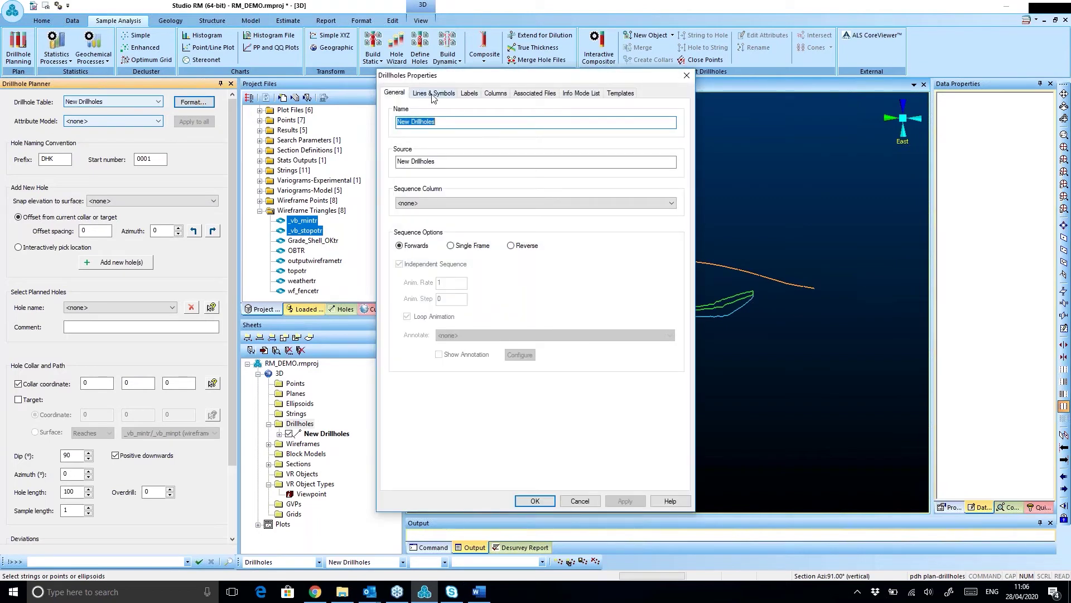
pyautogui.click(428, 97)
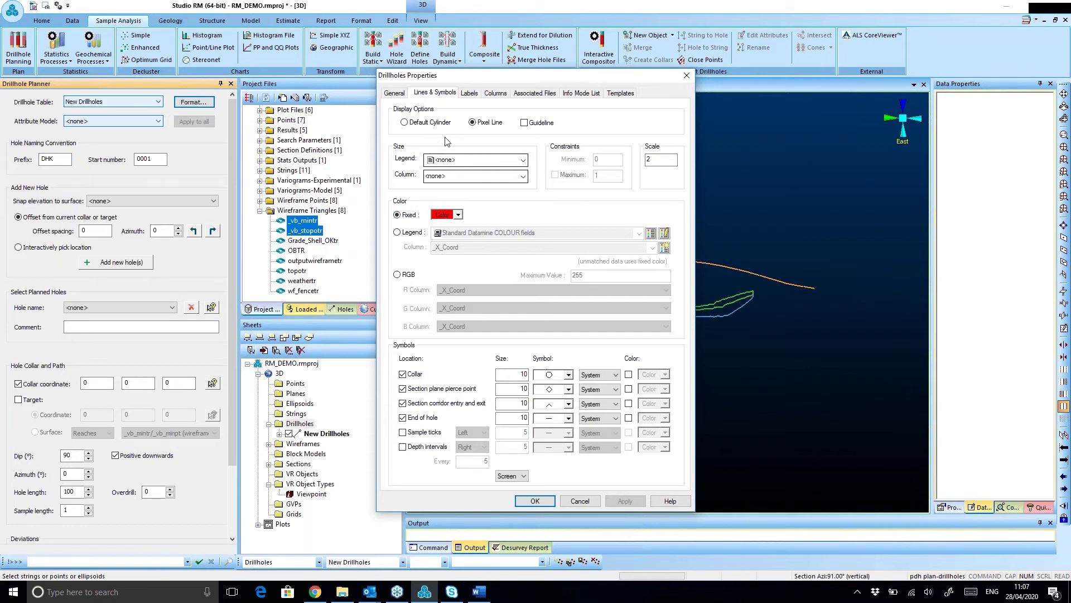
pyautogui.click(422, 124)
pyautogui.click(626, 501)
pyautogui.click(534, 501)
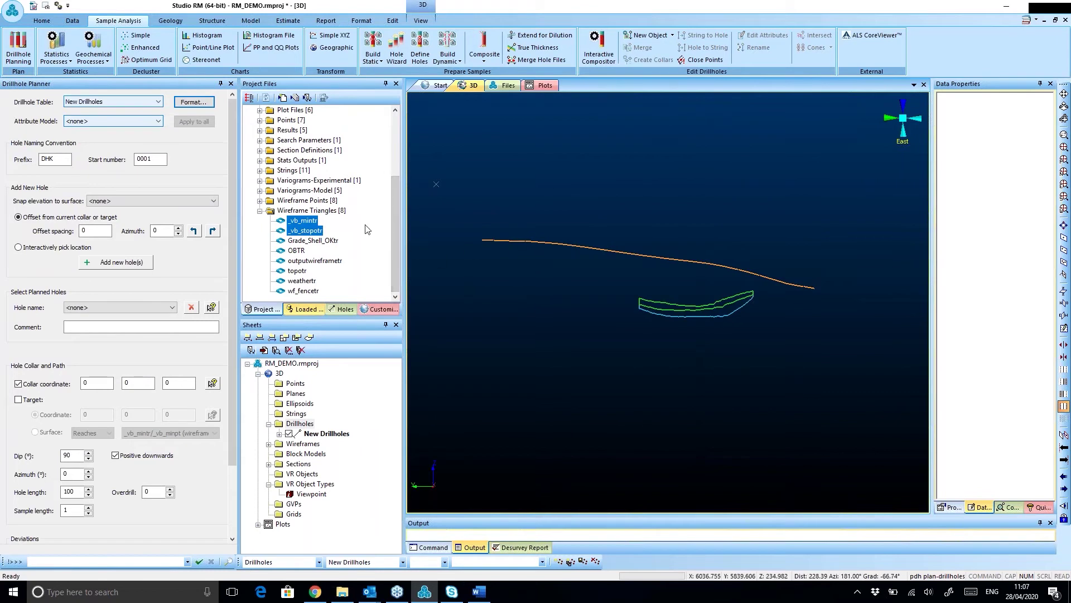
# - Load the _vb_modgrd block model into the 3D section view
pyautogui.click(291, 180)
pyautogui.scroll(3, 293, 178)
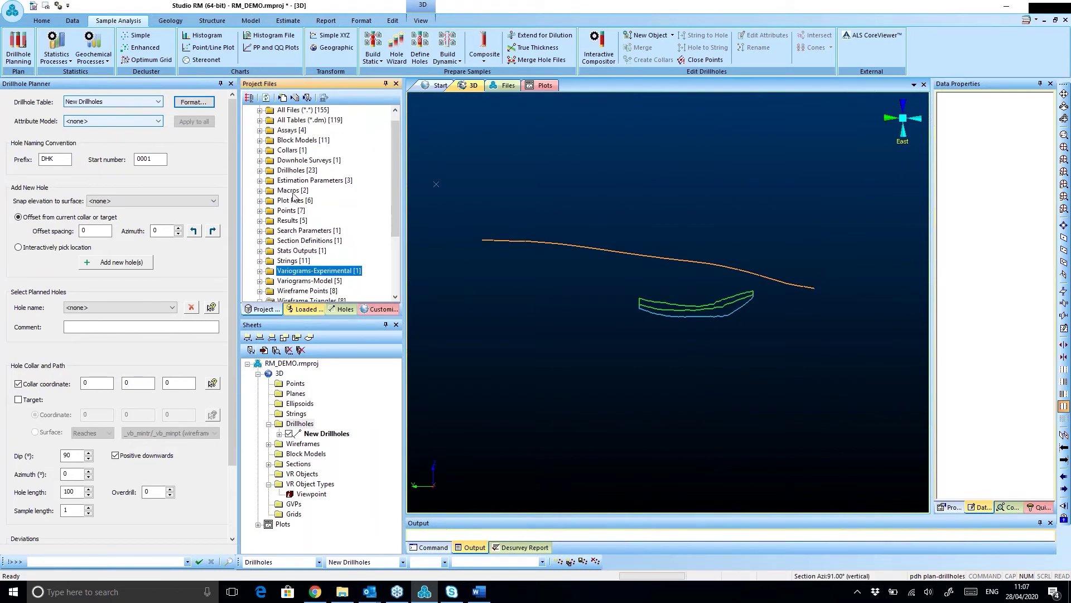
pyautogui.click(259, 140)
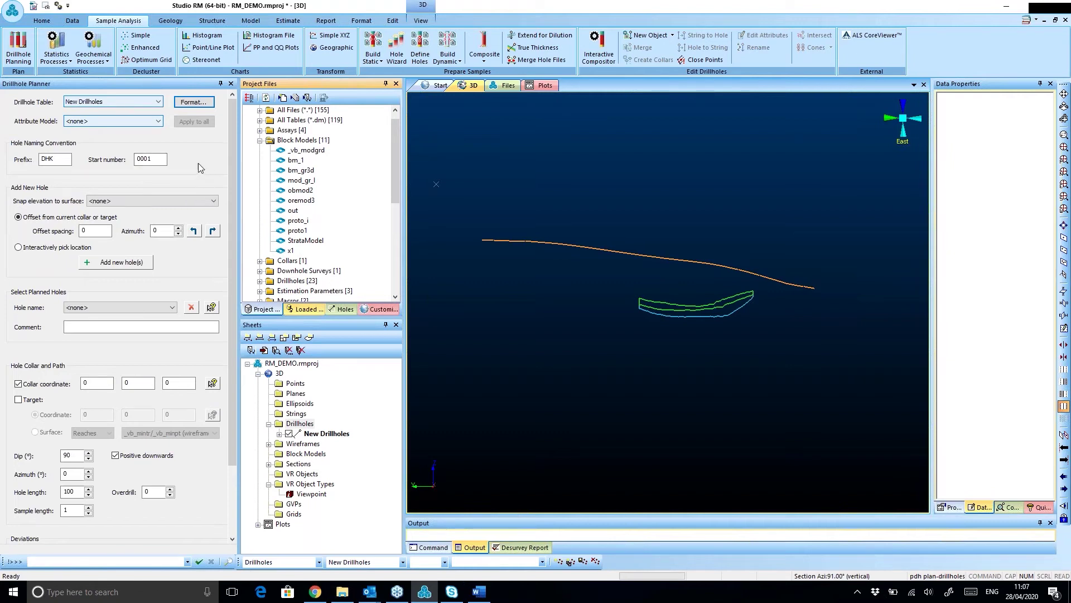
pyautogui.click(301, 172)
pyautogui.click(308, 151)
pyautogui.moveTo(632, 241); pyautogui.dragTo(671, 270)
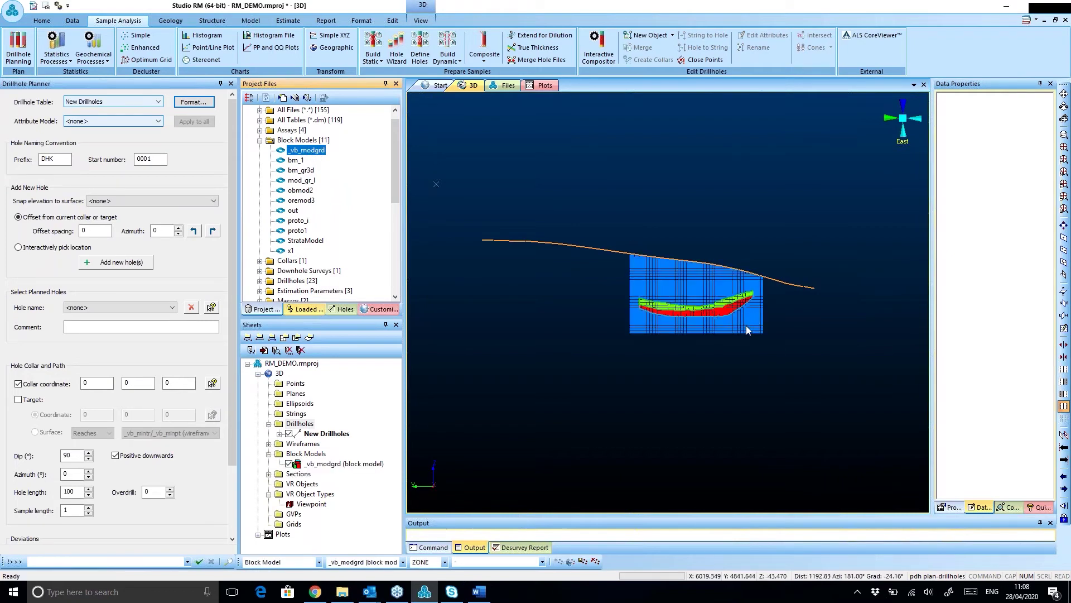
pyautogui.scroll(5, 636, 316)
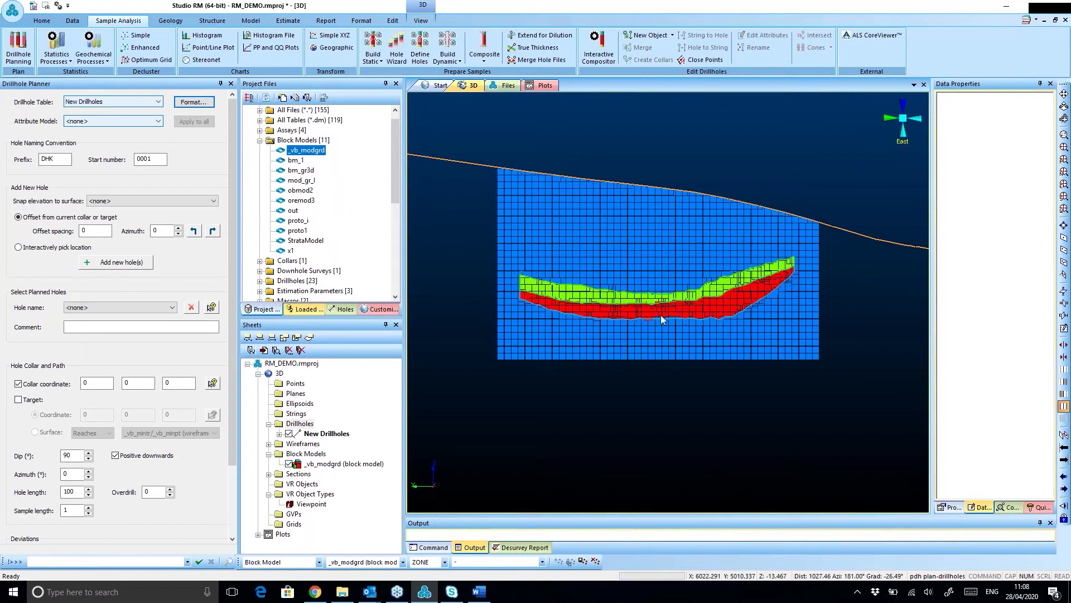
pyautogui.scroll(1, 653, 302)
pyautogui.scroll(2, 674, 279)
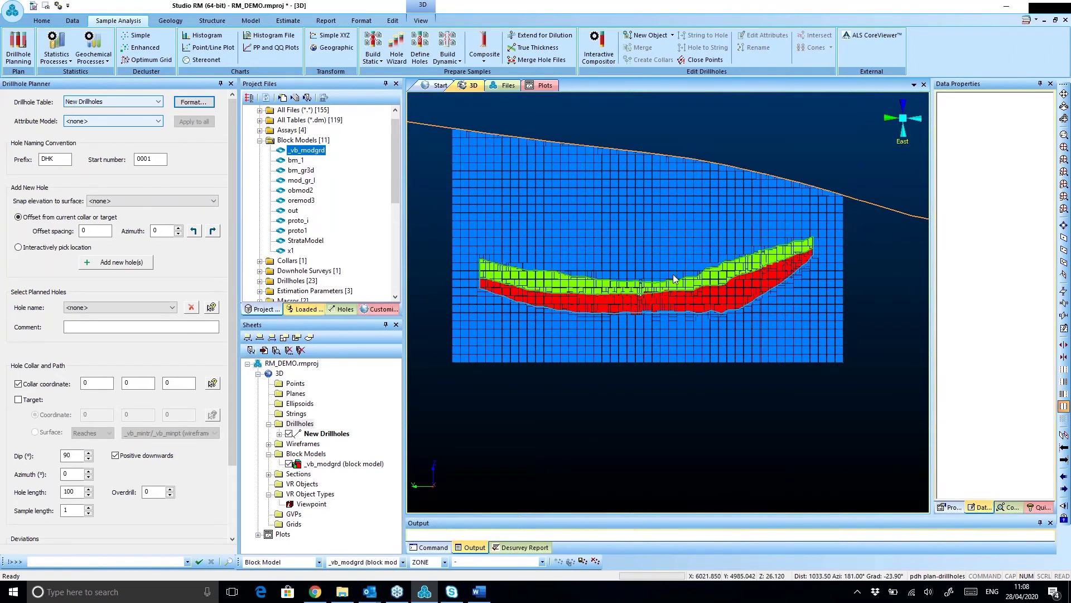
pyautogui.moveTo(673, 275); pyautogui.dragTo(700, 270, button='middle')
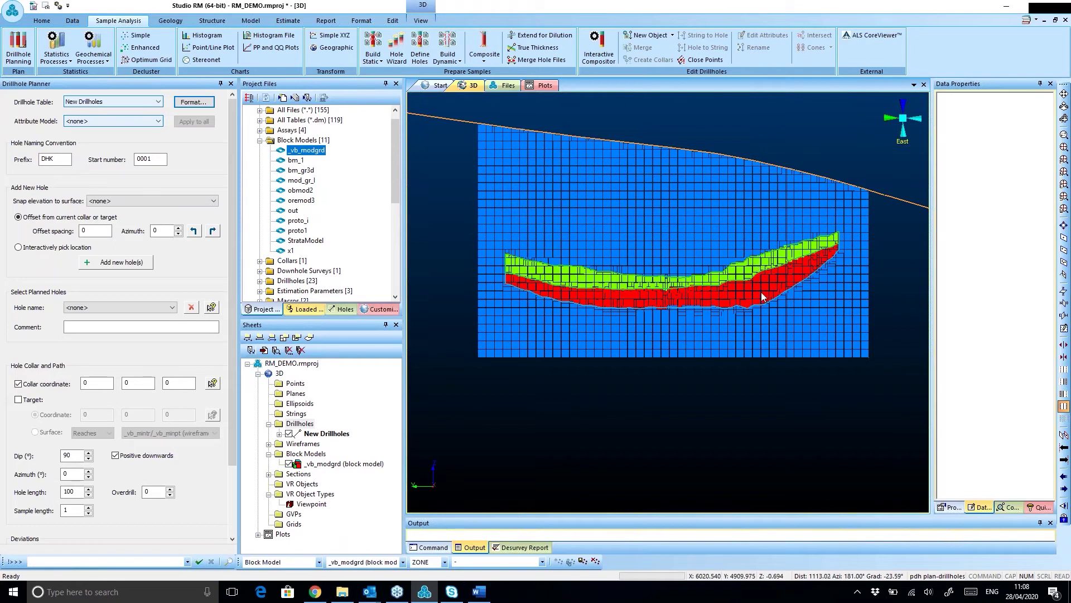
# - Colour the _vb_modgrd block model by the AU column with the DPM_AU legend, and dismiss the on-screen legend
pyautogui.doubleClick(681, 254)
pyautogui.click(429, 241)
pyautogui.click(420, 361)
pyautogui.click(455, 225)
pyautogui.scroll(1, 435, 283)
pyautogui.scroll(1, 435, 276)
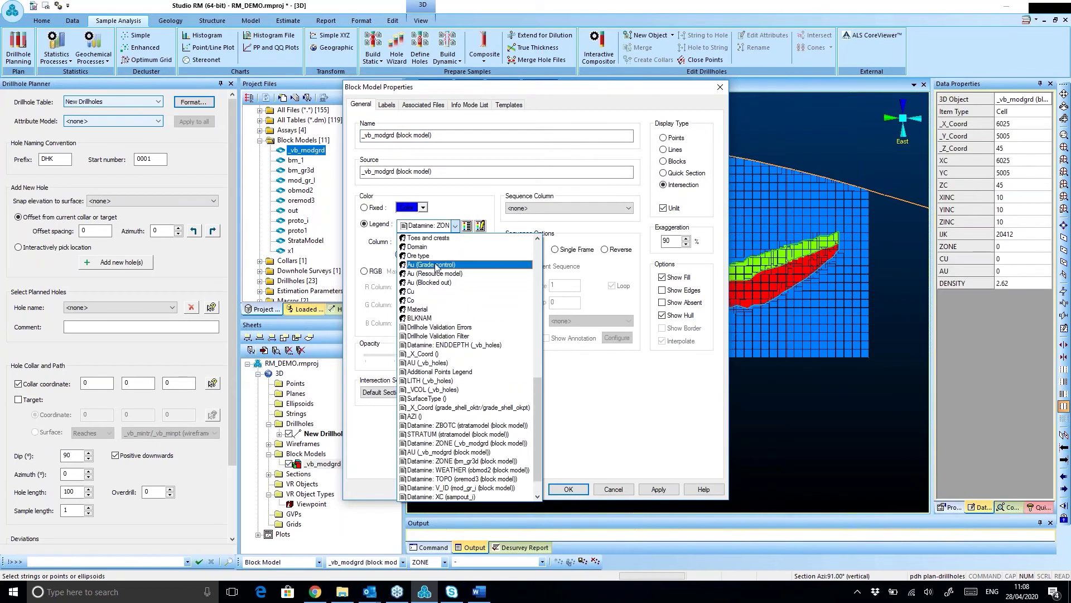
pyautogui.scroll(4, 436, 270)
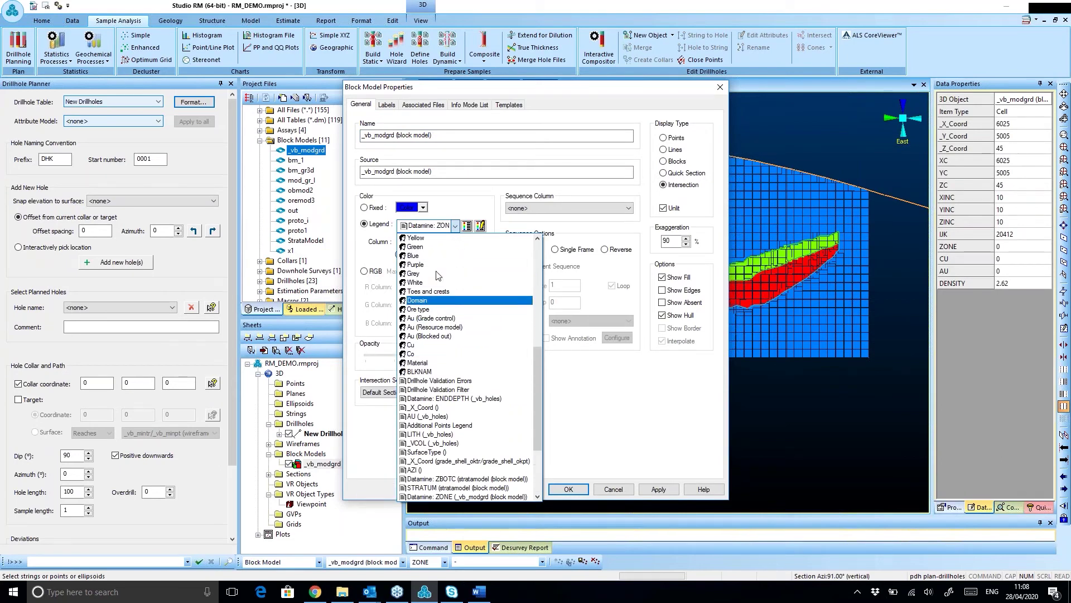
pyautogui.scroll(2, 438, 272)
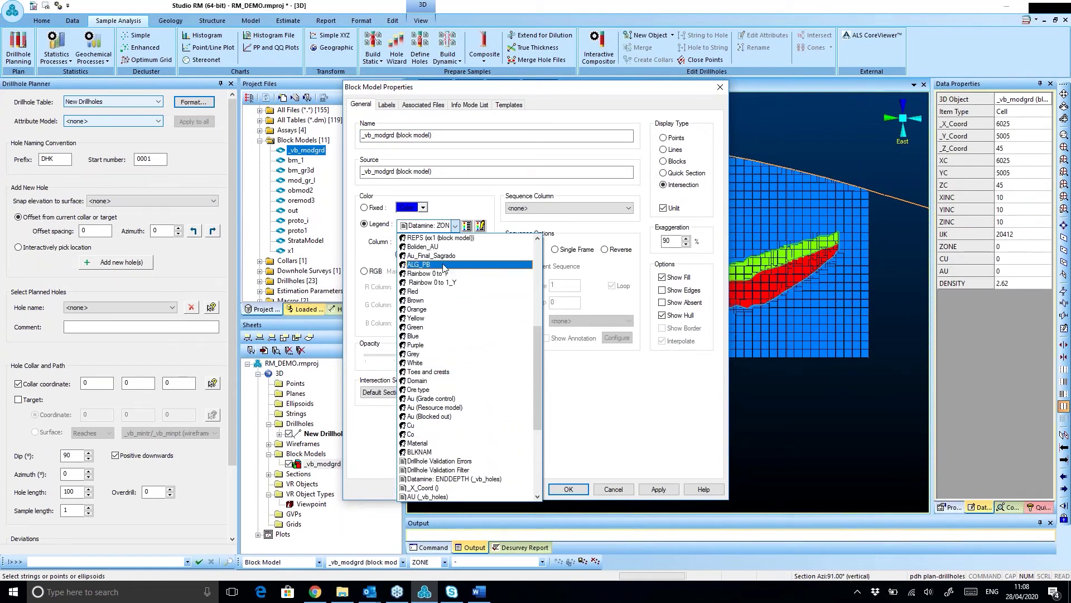
pyautogui.scroll(1, 442, 266)
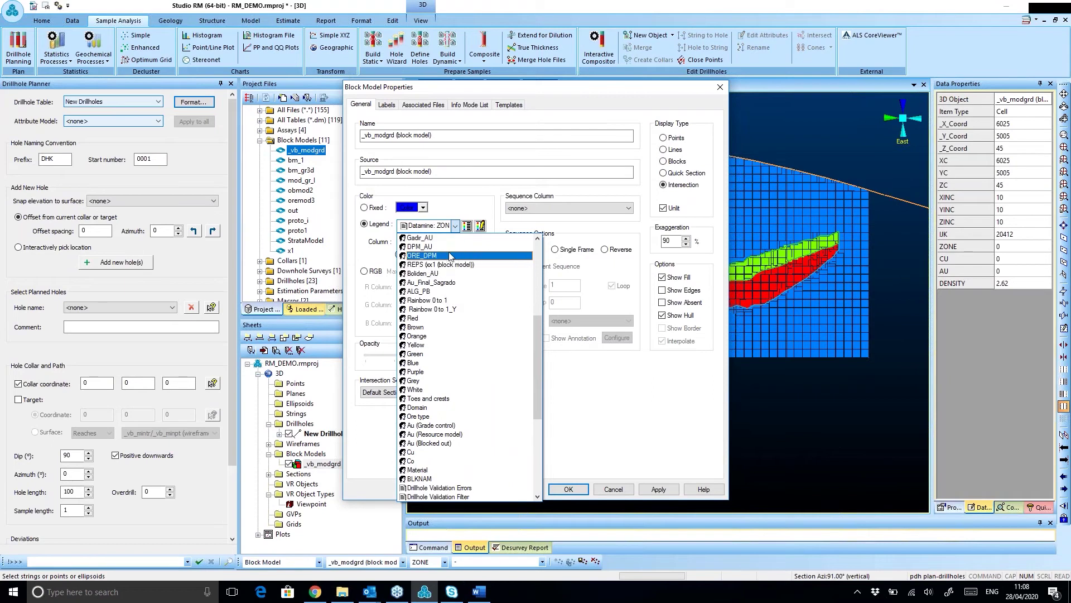
pyautogui.click(440, 246)
pyautogui.moveTo(360, 84); pyautogui.dragTo(286, 180)
pyautogui.click(657, 490)
pyautogui.click(568, 489)
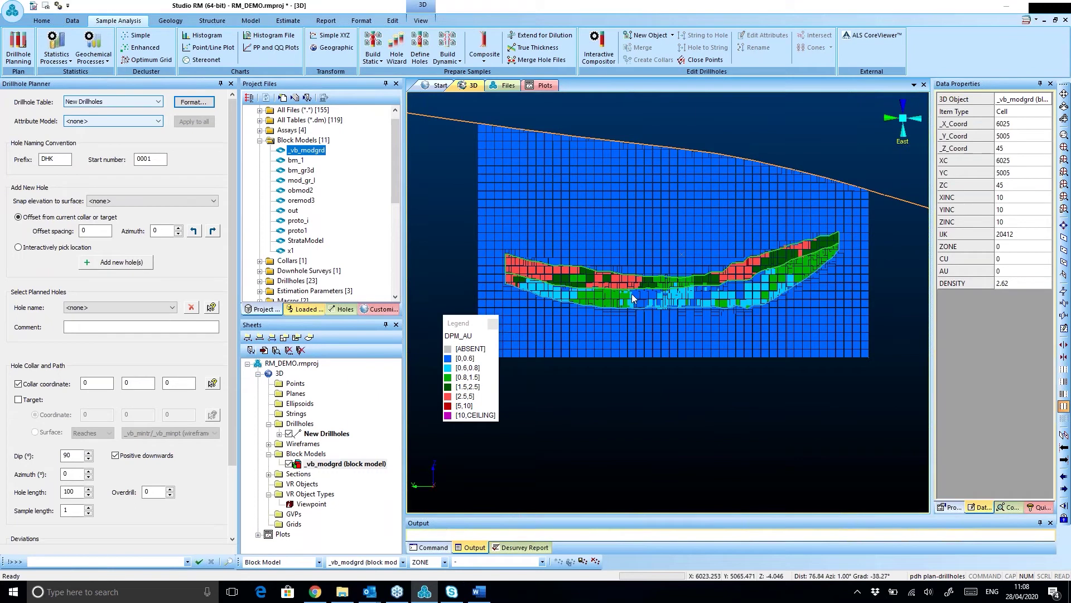
pyautogui.click(492, 323)
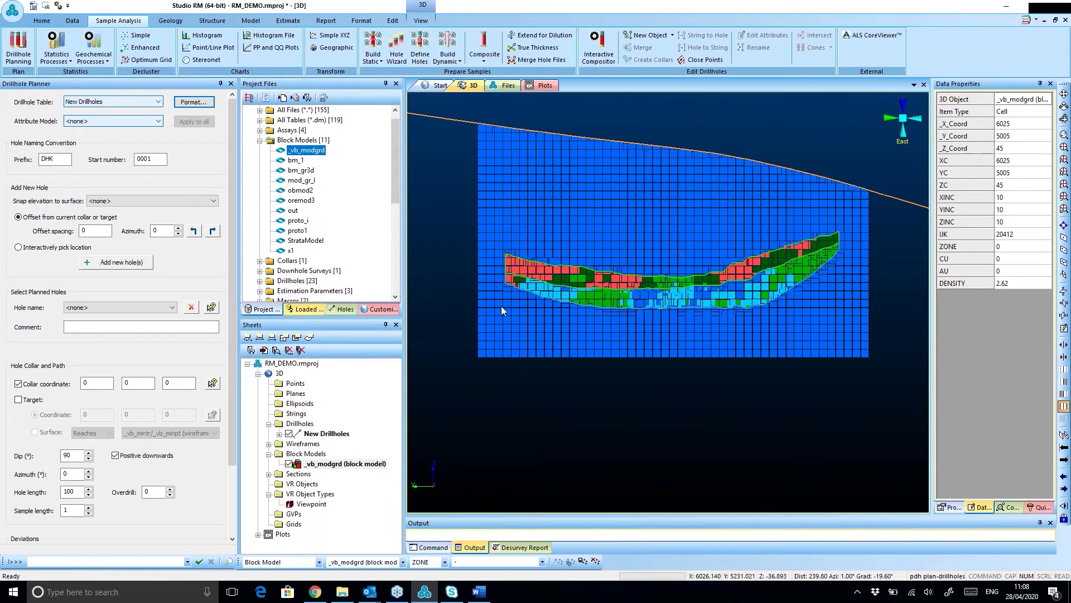
# - Colour the _vb_modgrd block model by the ZONE column with its Datamine ZONE legend
pyautogui.doubleClick(588, 240)
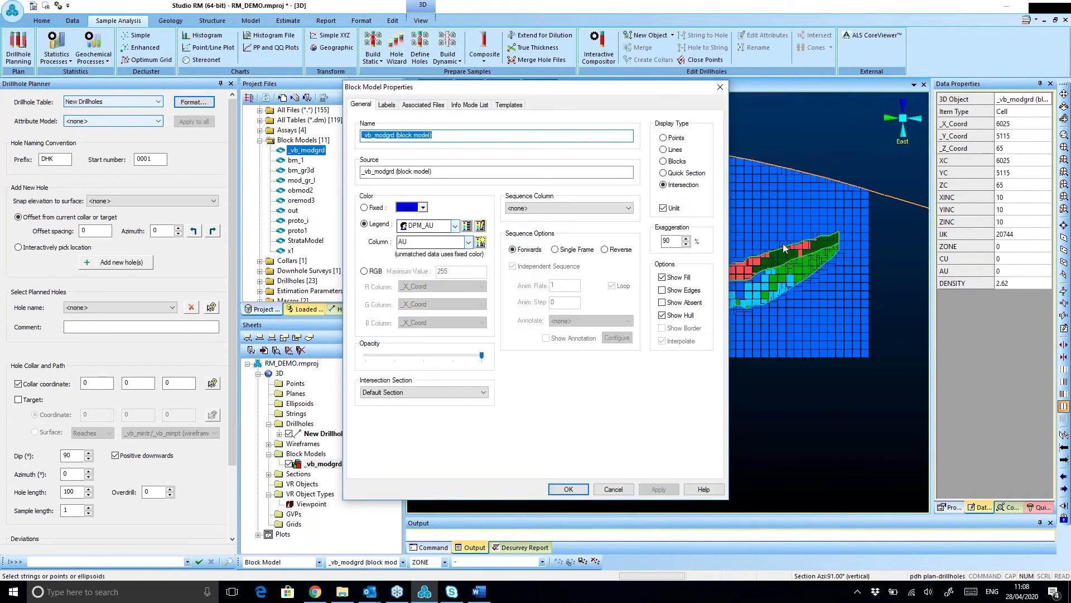
pyautogui.click(468, 241)
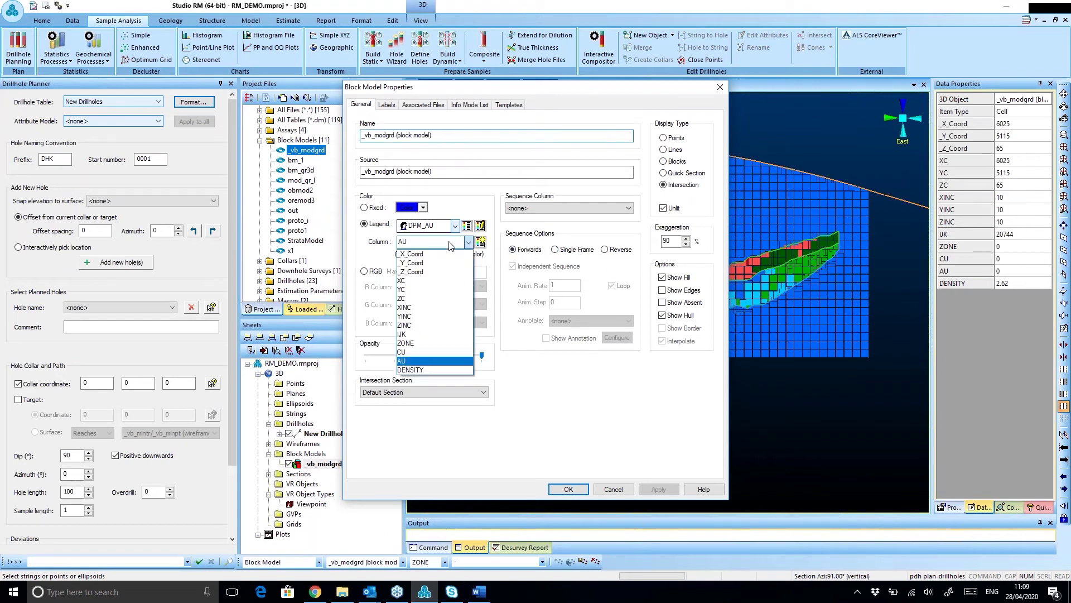
pyautogui.click(416, 343)
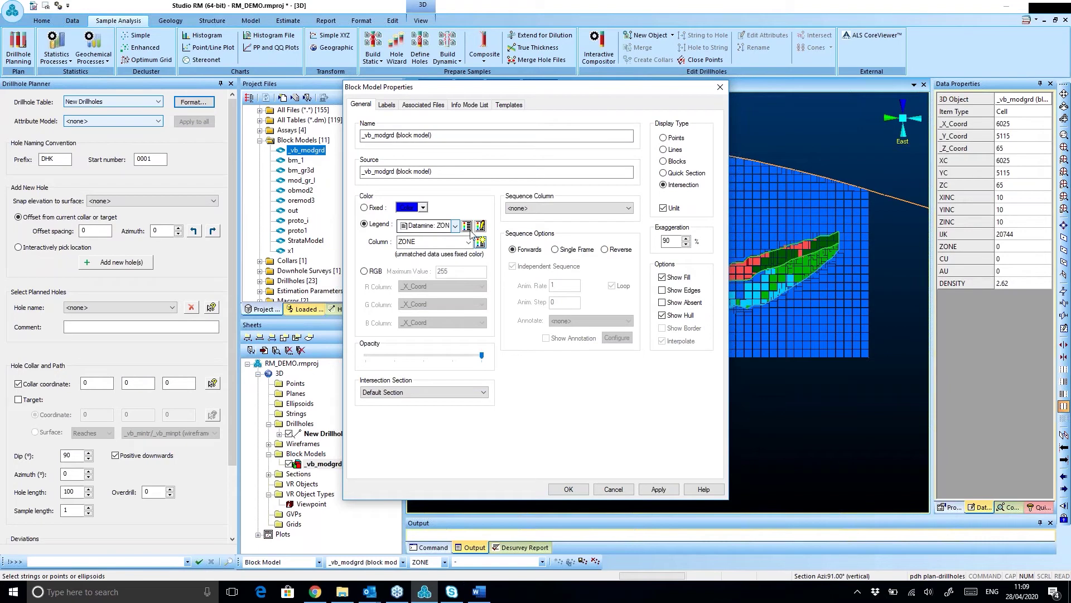
pyautogui.click(669, 489)
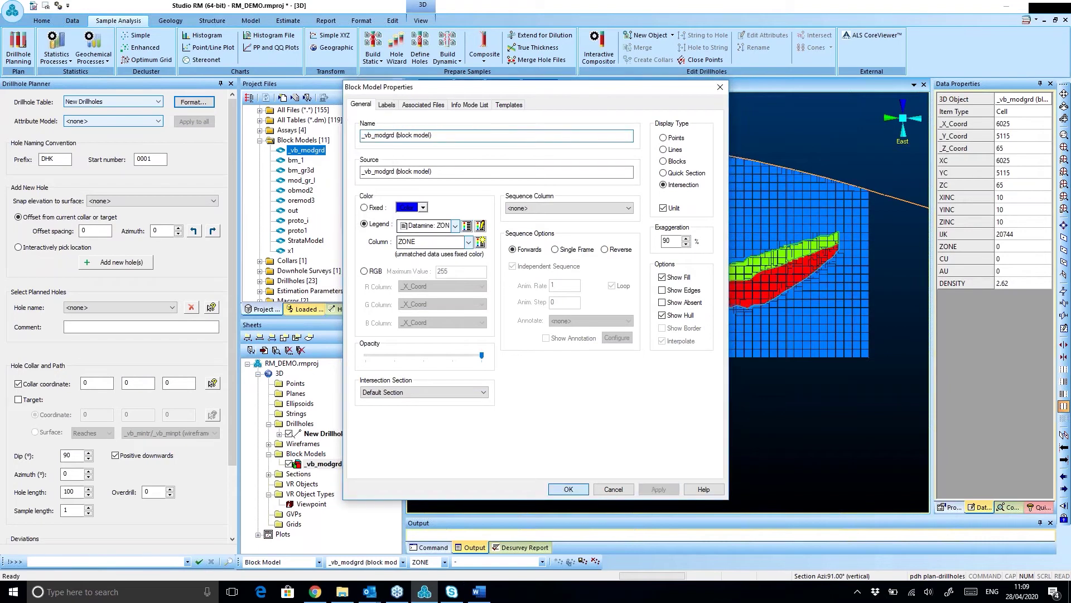
pyautogui.click(565, 489)
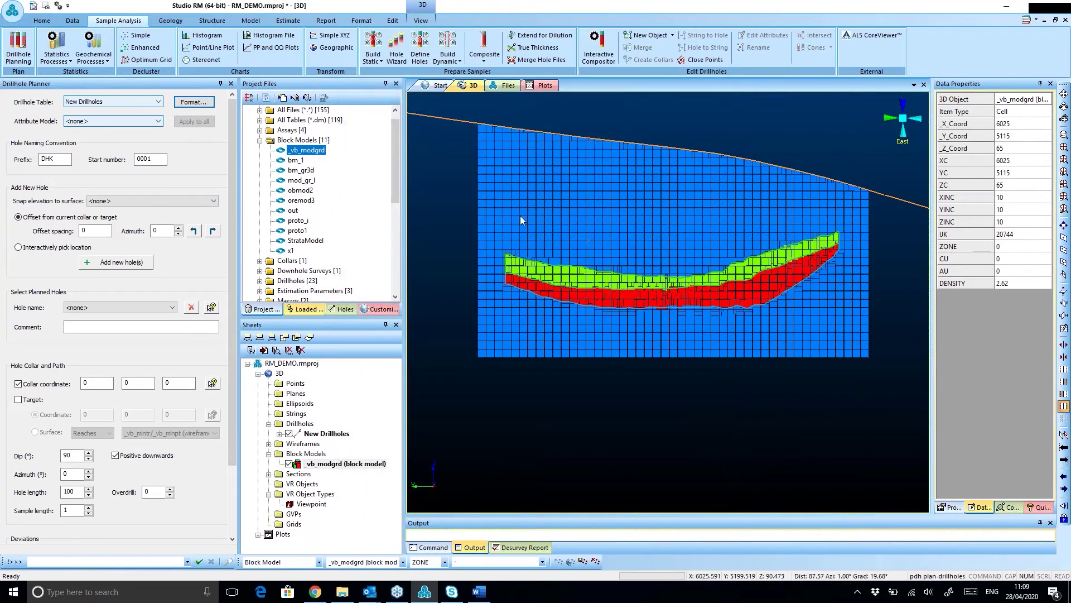
# - Set _vb_modgrd (block model) as the planner's attribute model and apply it to all holes
pyautogui.click(100, 121)
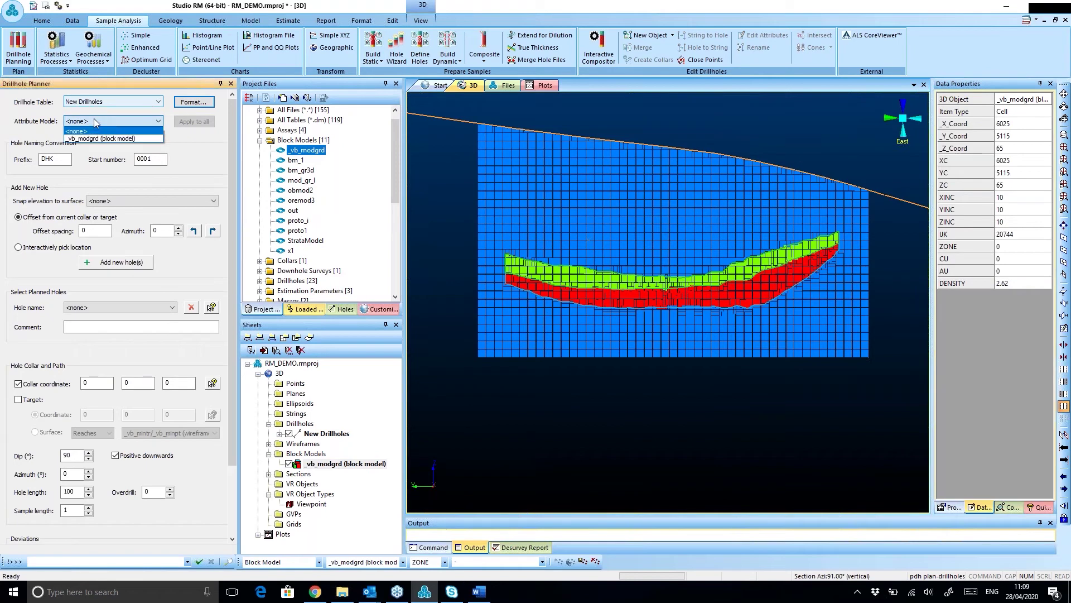
pyautogui.click(112, 137)
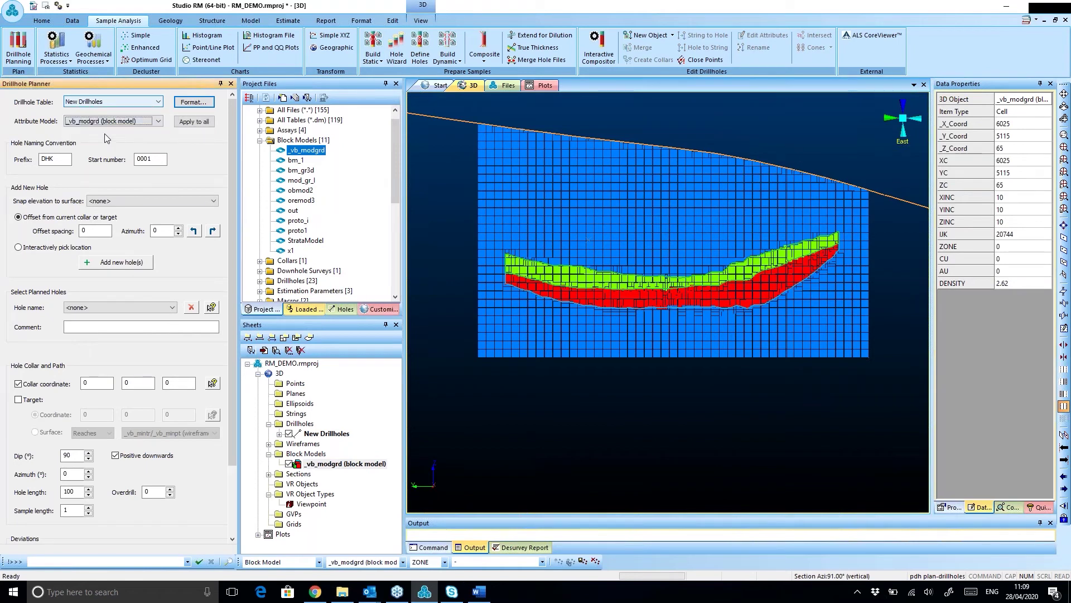
pyautogui.click(196, 123)
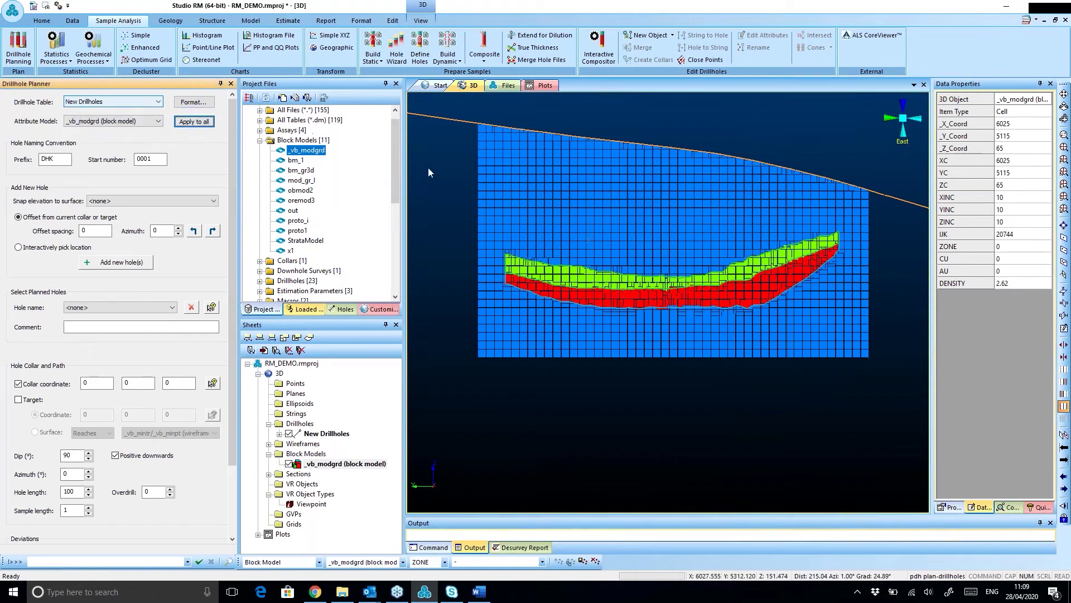
# - Name new holes with prefix EX starting at number 1, and snap their elevation to the _vb_stopotr/_vb_stopopt wireframe
pyautogui.doubleClick(61, 160)
pyautogui.write('EX')
pyautogui.press('Tab')
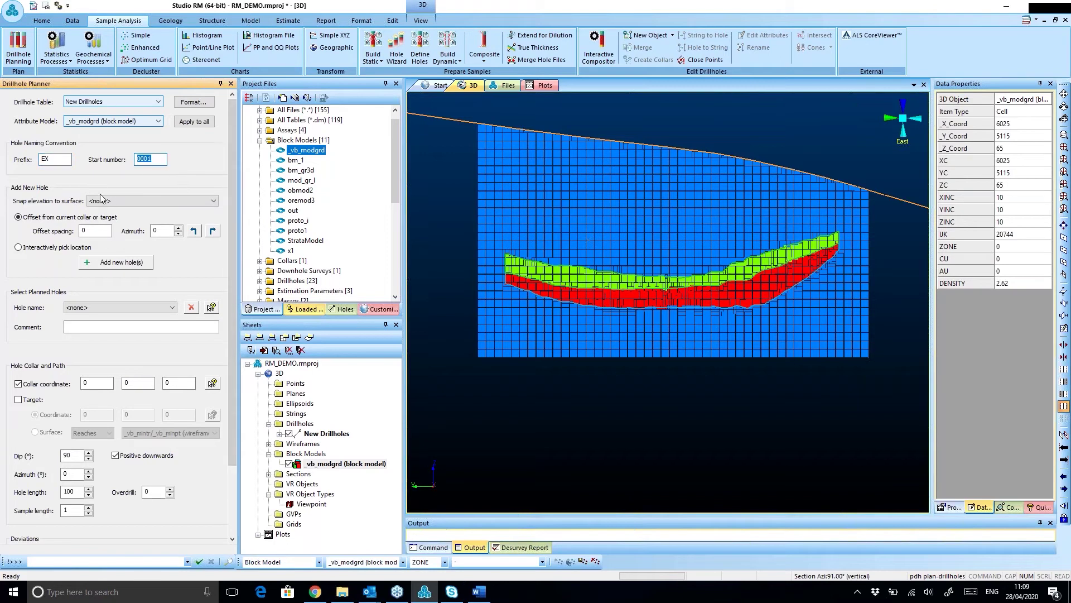
pyautogui.write('1')
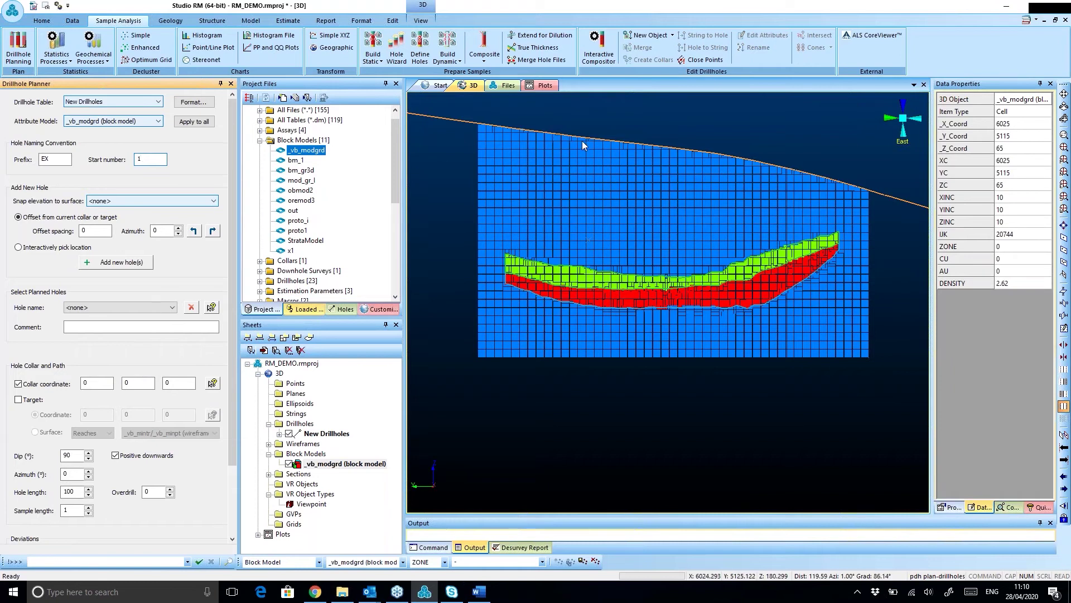
pyautogui.click(131, 202)
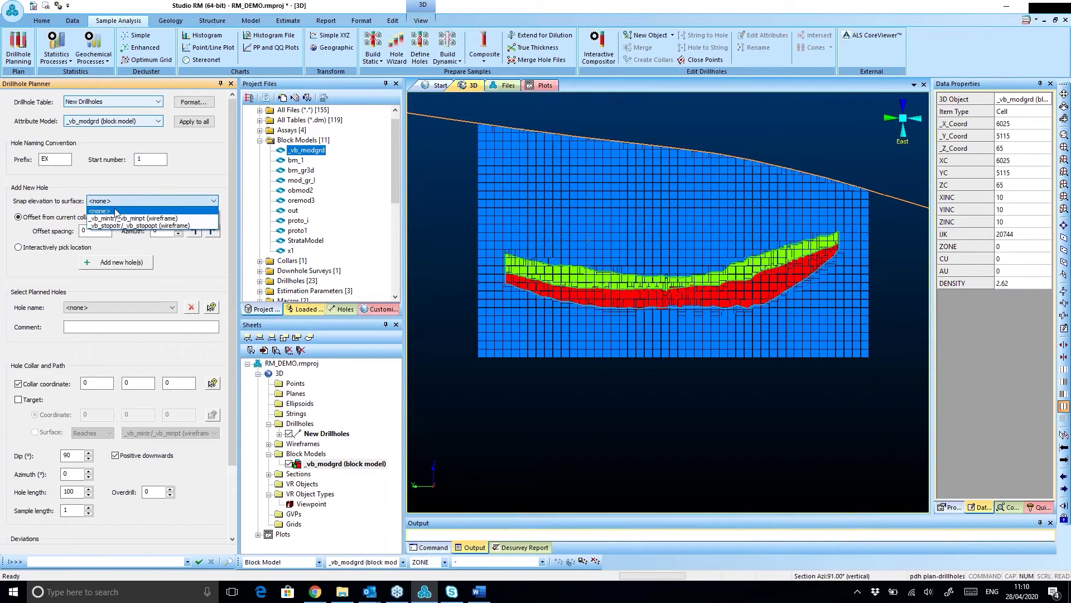
pyautogui.click(138, 225)
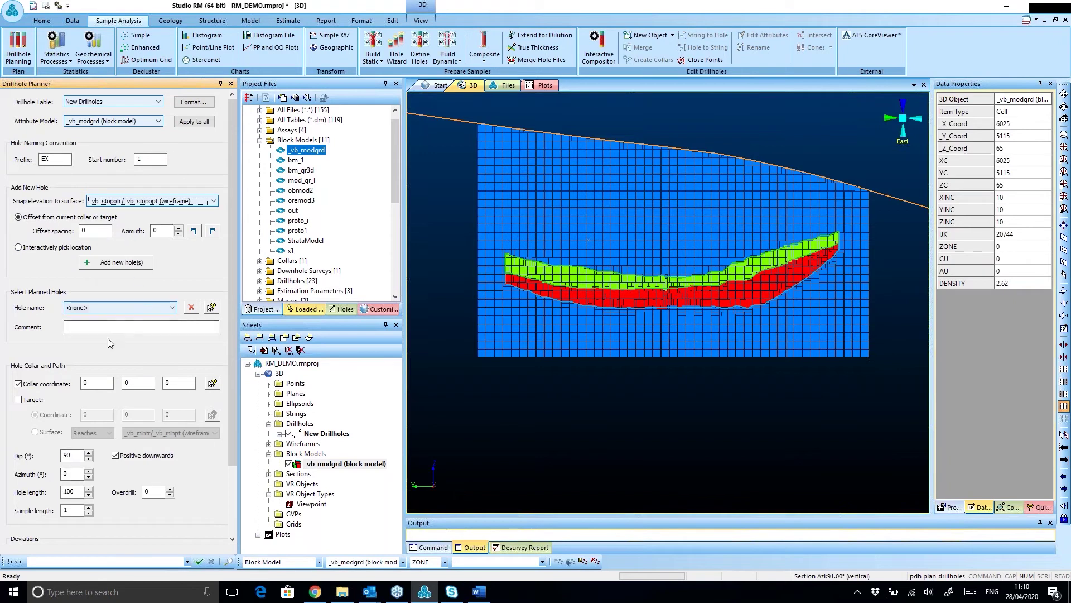
# - Add three holes by interactively picking collar locations along the topography line, at about Y 5112, 5002 and 4899
pyautogui.click(39, 250)
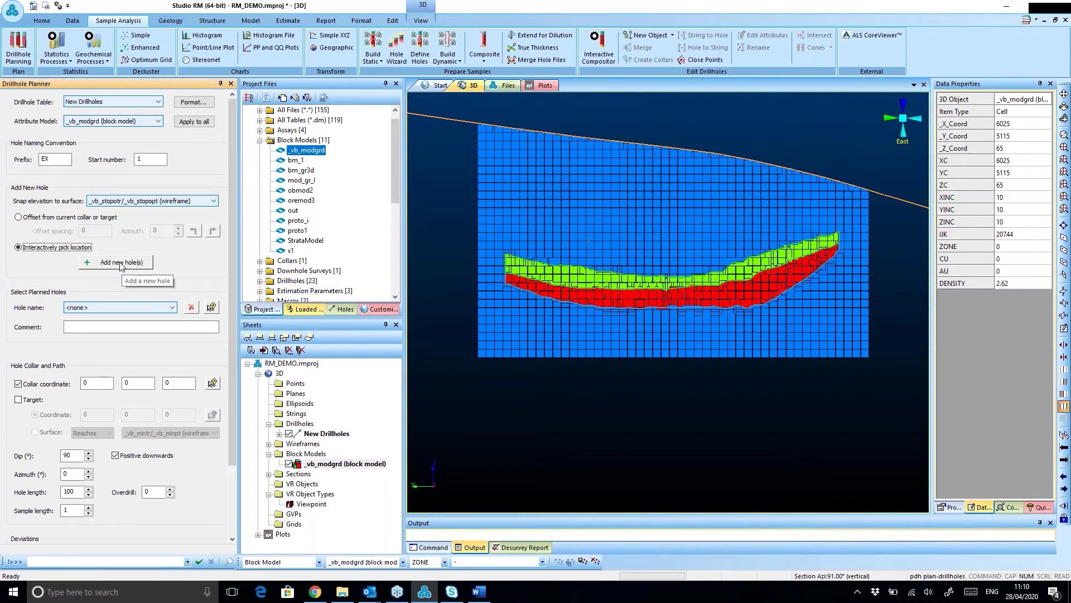
pyautogui.click(122, 265)
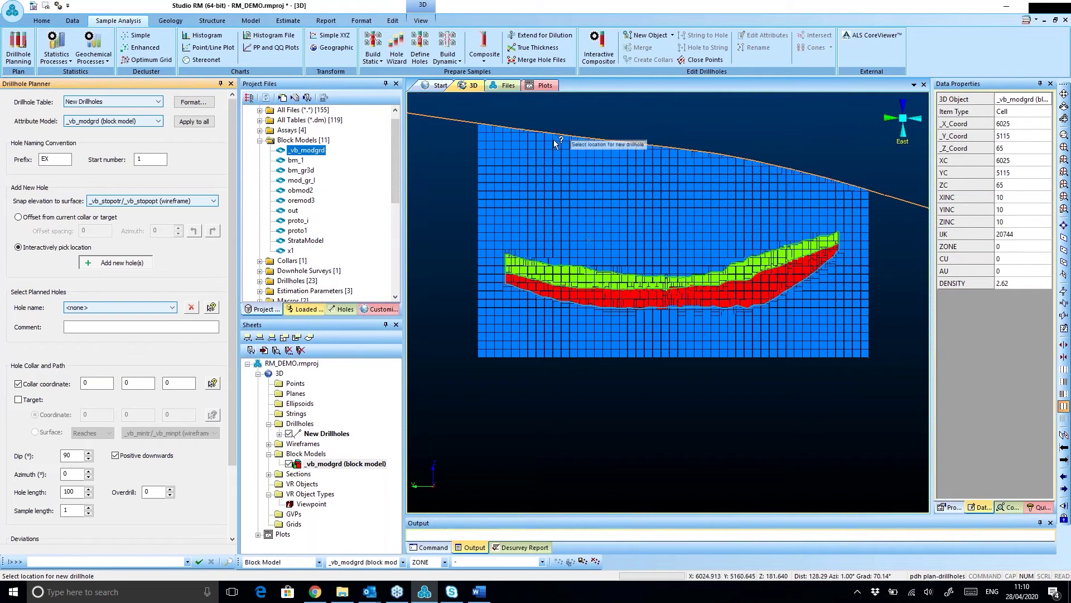
pyautogui.click(593, 137)
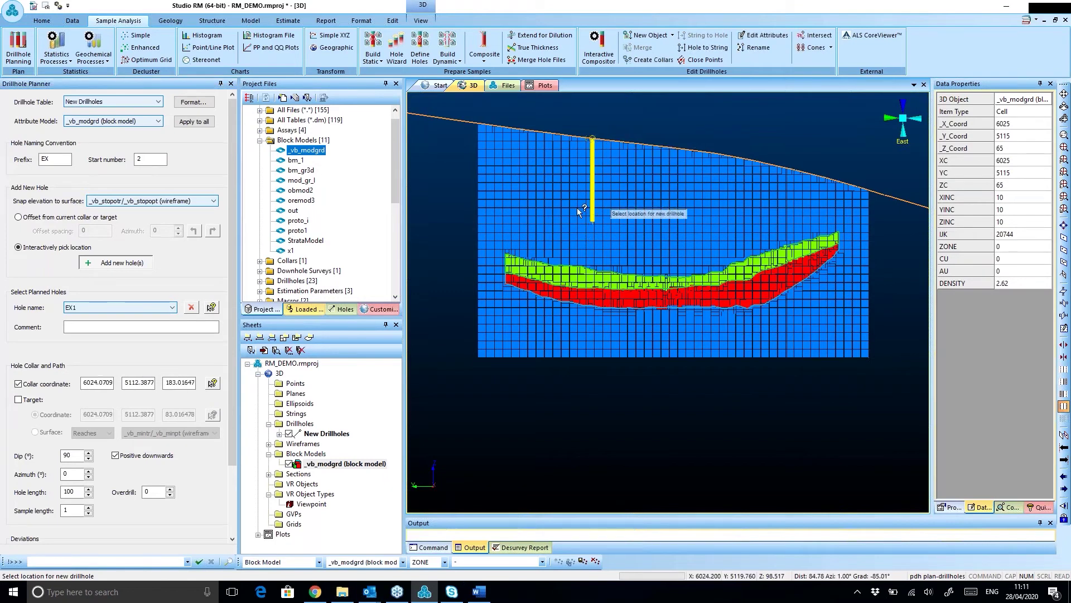
pyautogui.click(684, 150)
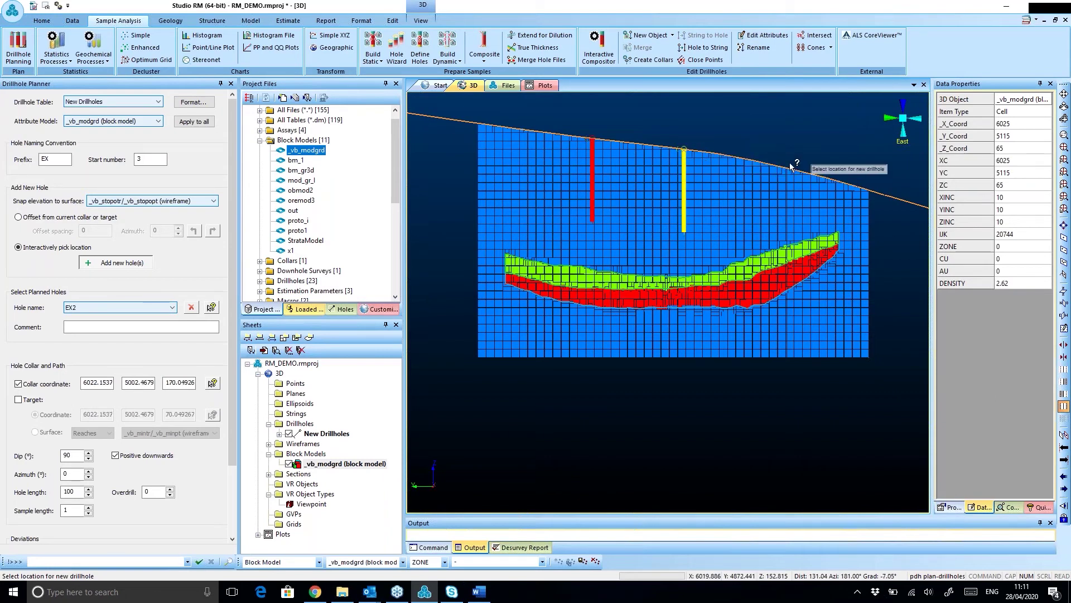
pyautogui.click(770, 168)
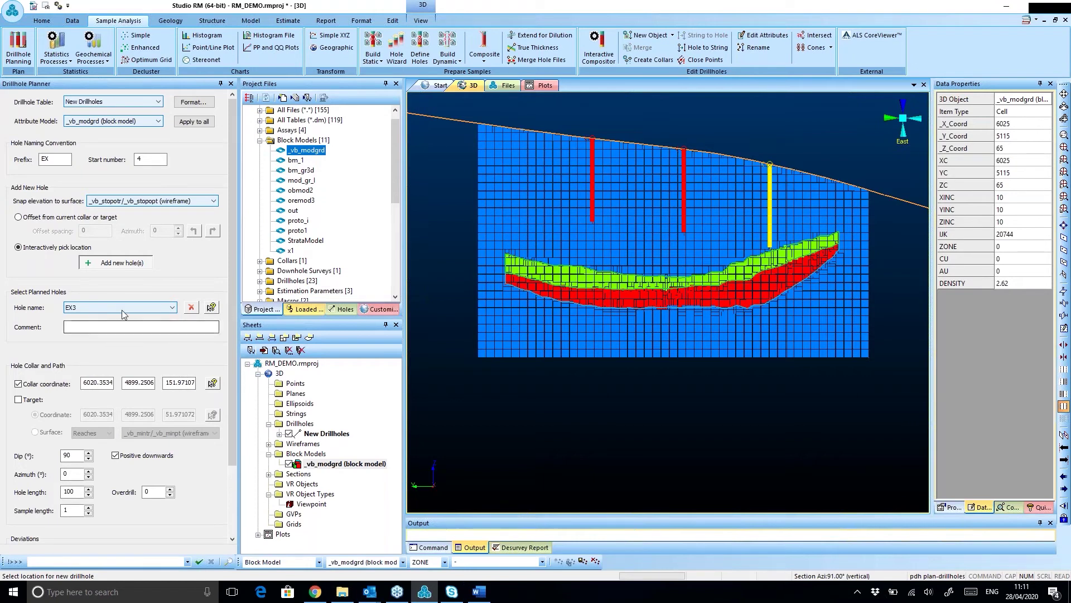
pyautogui.click(86, 264)
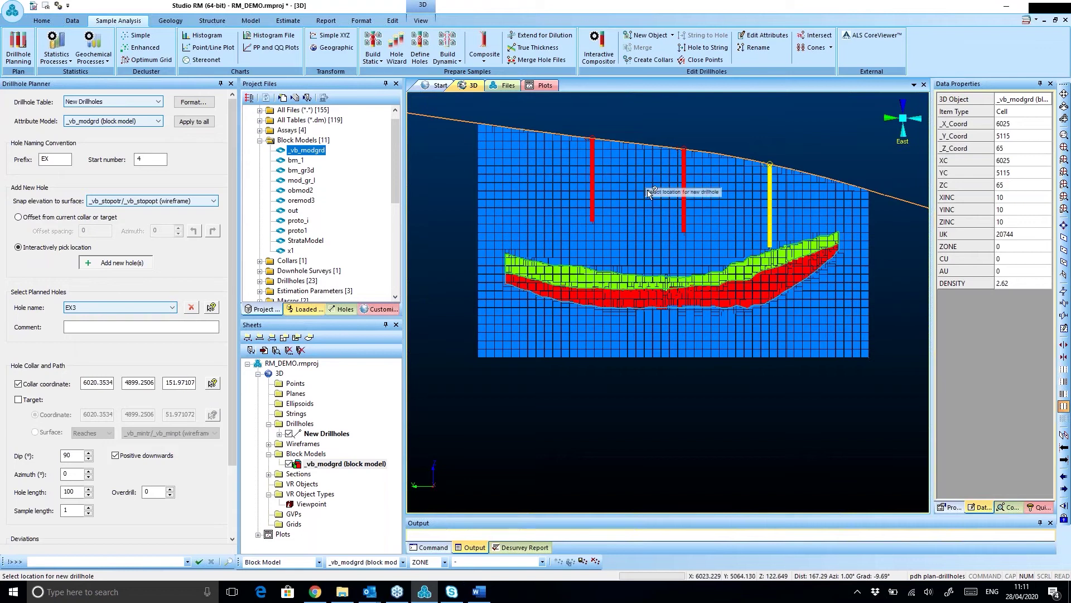
# - Select planned holes EX1, EX2 and EX3 in turn to review each one's location and collar coordinates
pyautogui.click(120, 306)
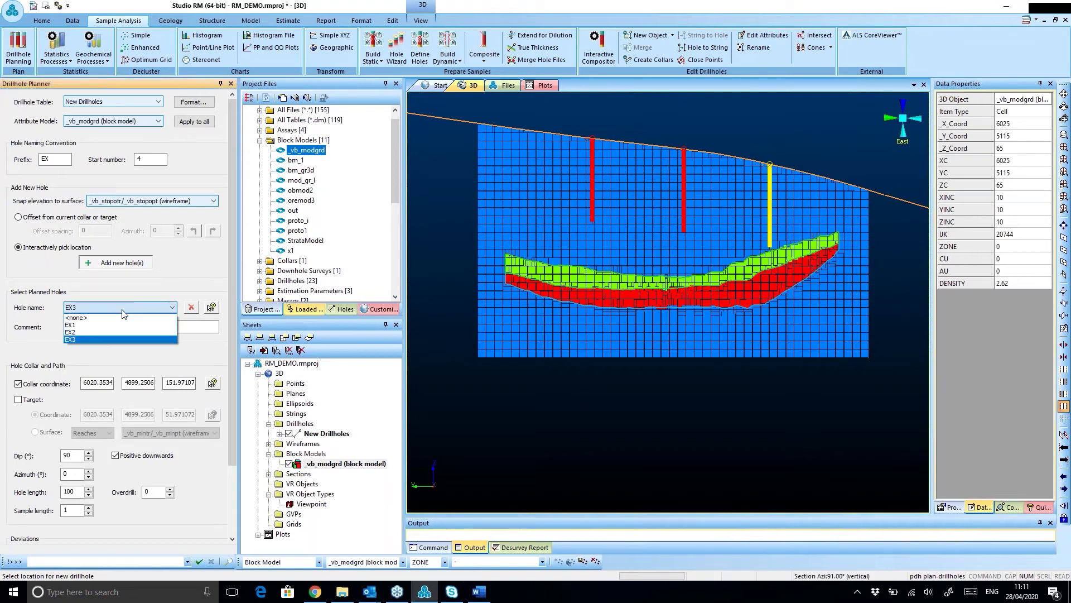
pyautogui.click(84, 325)
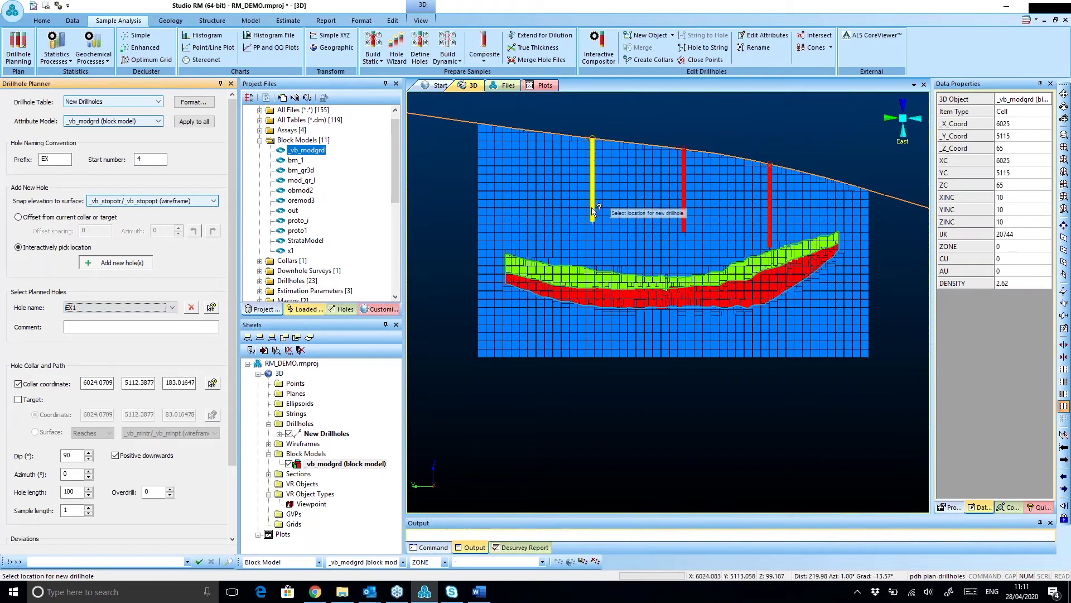
pyautogui.click(107, 308)
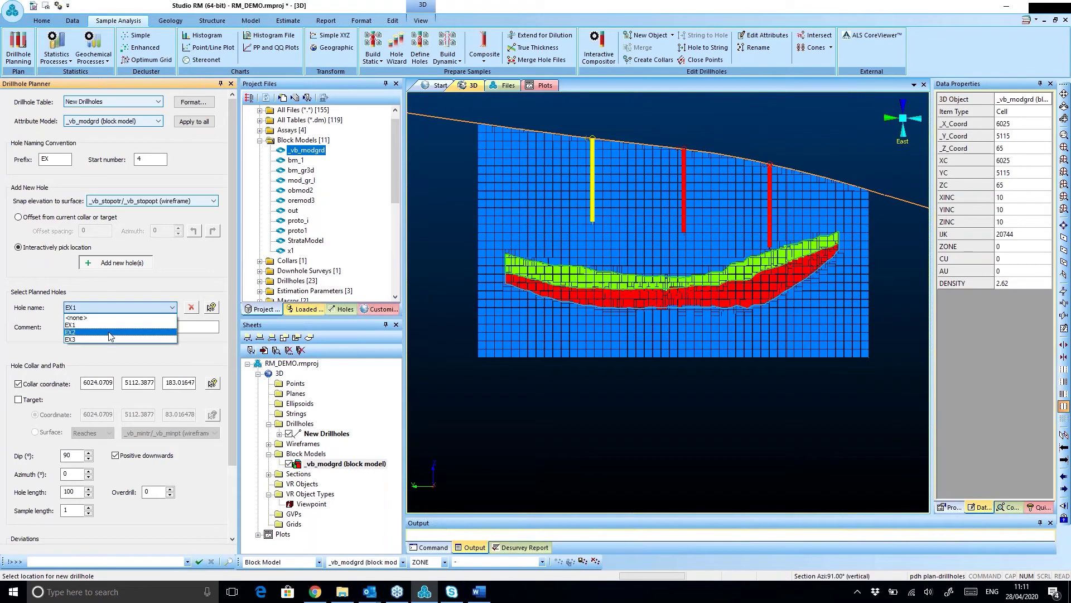
pyautogui.click(110, 333)
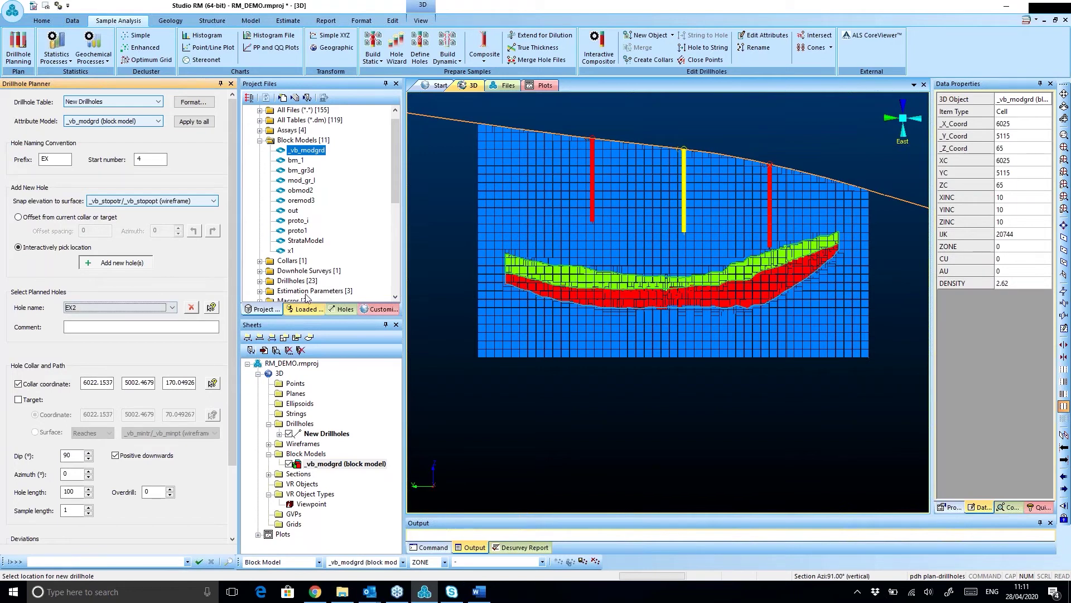
pyautogui.click(171, 307)
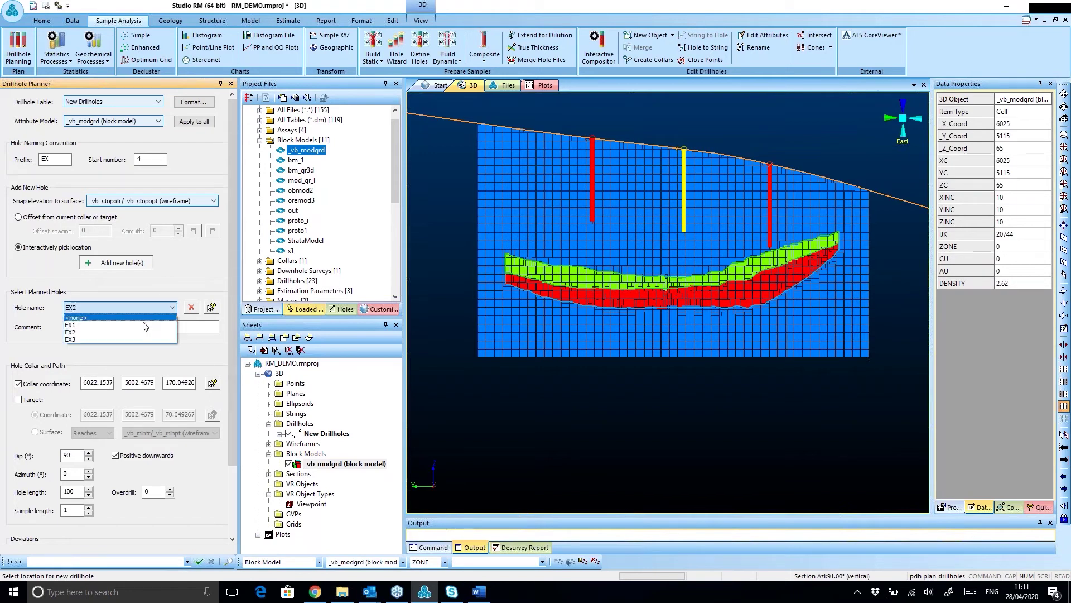
pyautogui.click(102, 340)
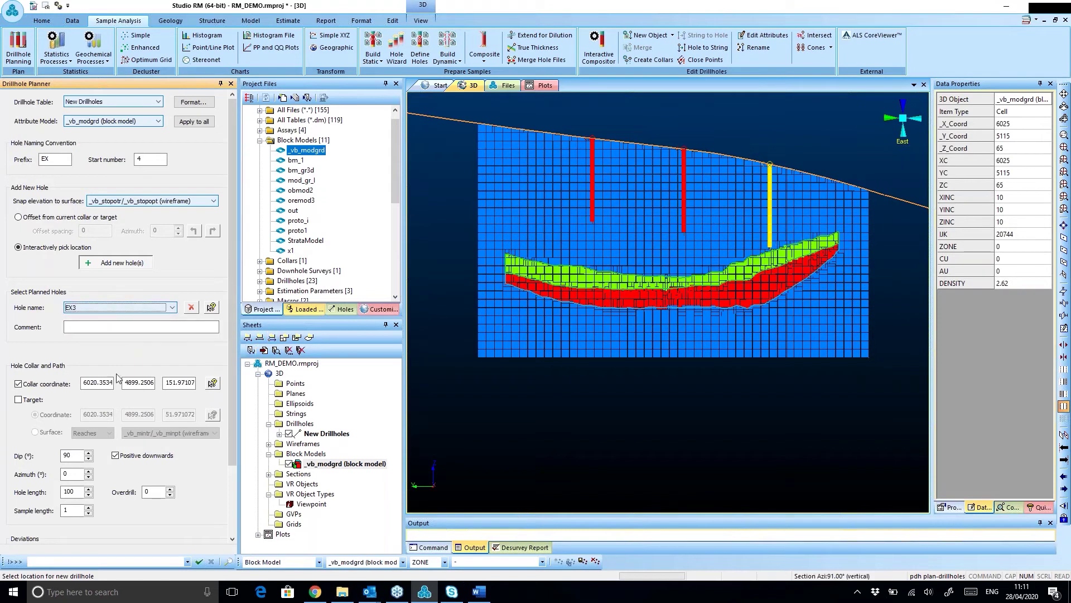
# - Adjust the dip of hole EX3 and set it to 80°
pyautogui.moveTo(233, 360); pyautogui.dragTo(226, 430)
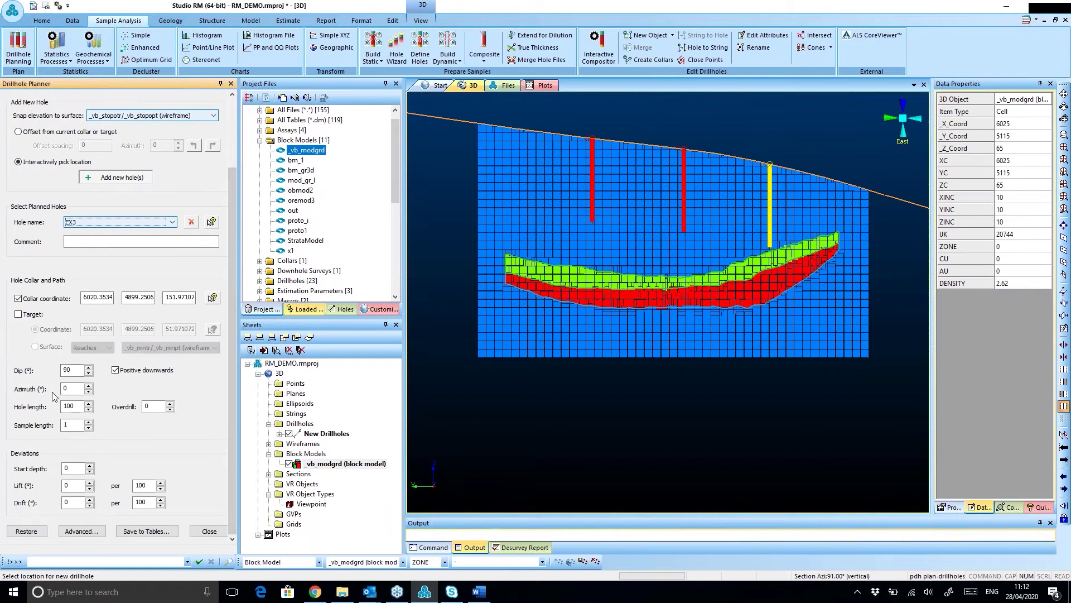
pyautogui.doubleClick(68, 370)
pyautogui.click(78, 390)
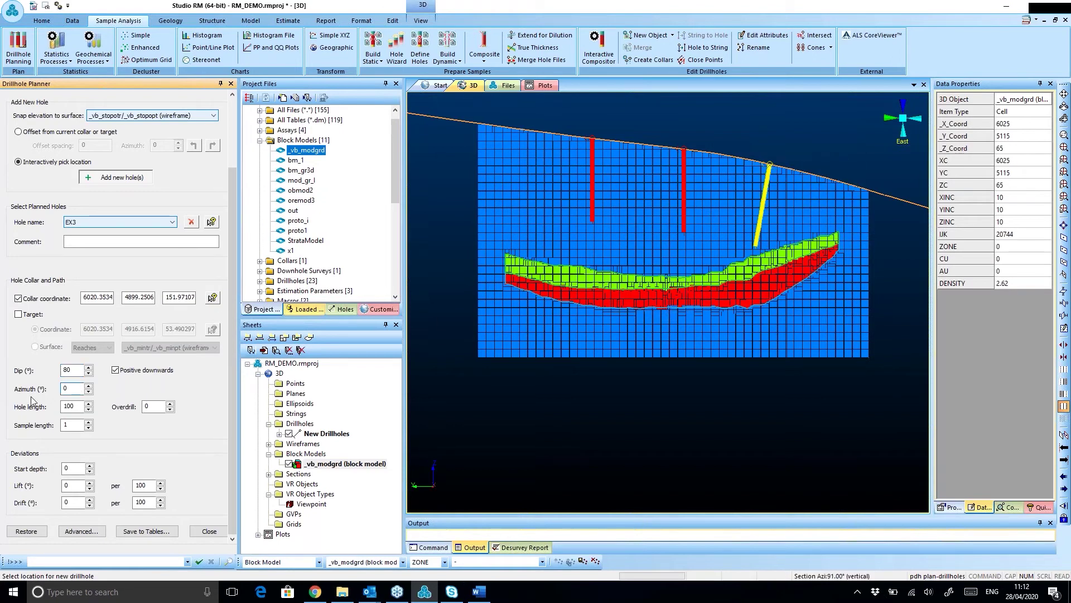
pyautogui.click(90, 368)
pyautogui.click(89, 367)
pyautogui.click(90, 368)
pyautogui.click(90, 368)
pyautogui.click(88, 373)
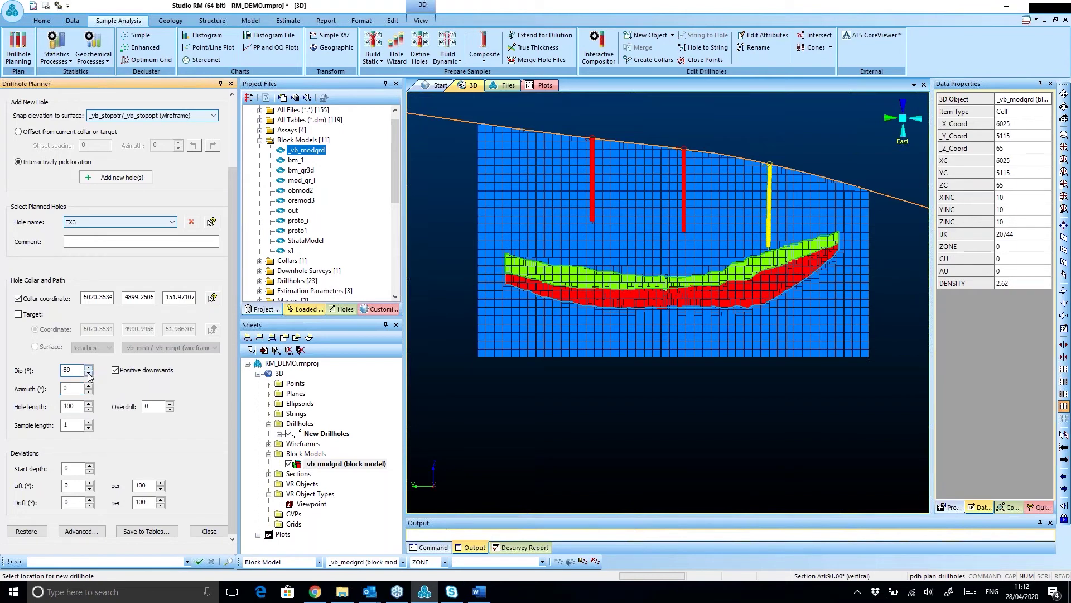
pyautogui.moveTo(89, 373); pyautogui.dragTo(90, 371)
pyautogui.click(89, 374)
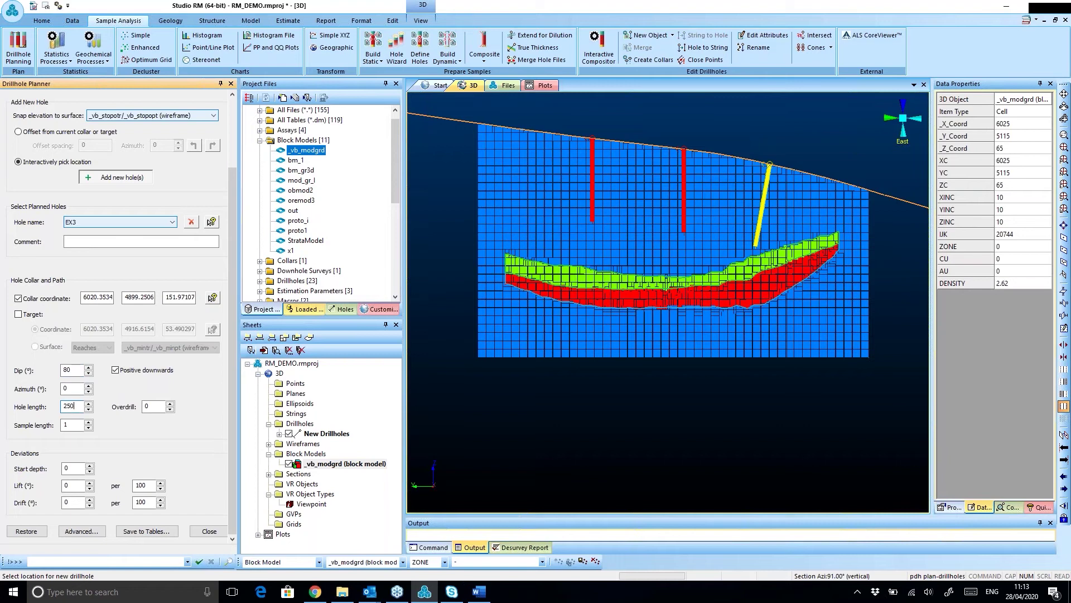
# - Set the hole length of EX3 to 250, then shorten it to 191 so it ends just below the red zone
pyautogui.press('Return')
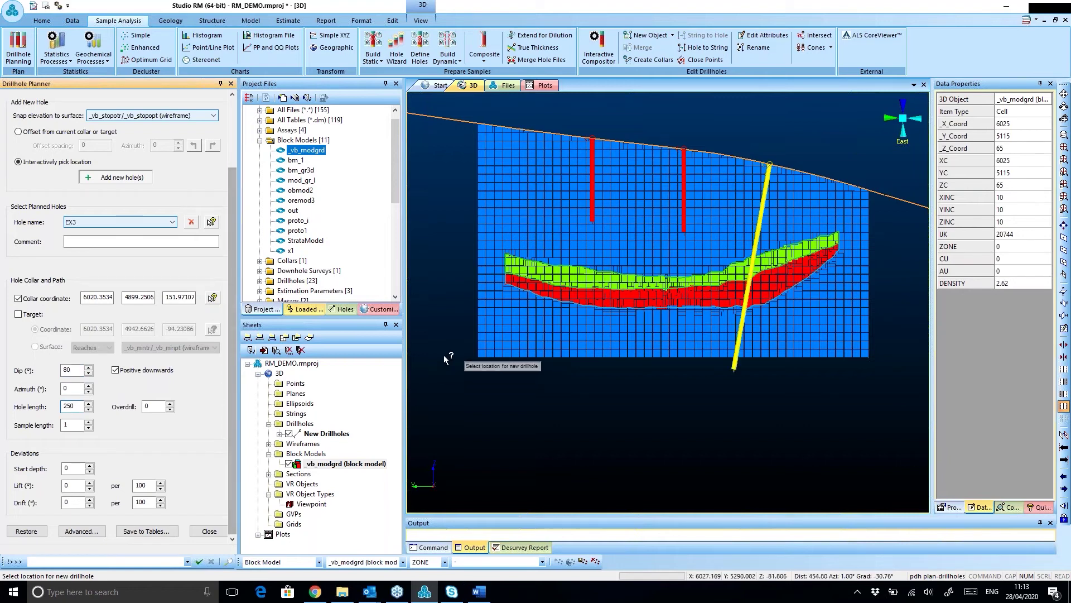
pyautogui.click(89, 410)
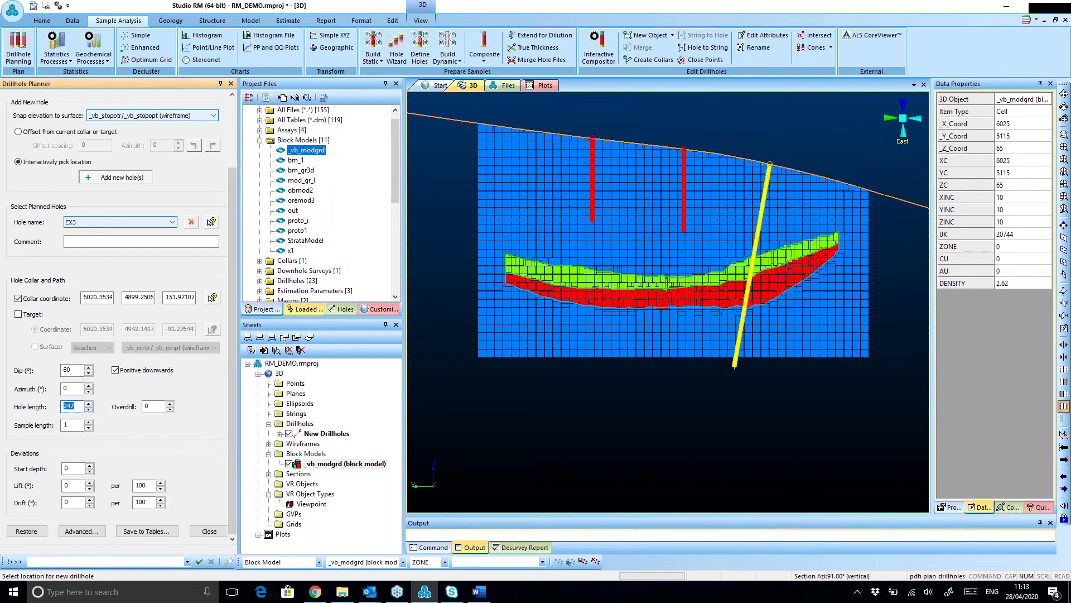
pyautogui.click(88, 410)
pyautogui.click(88, 403)
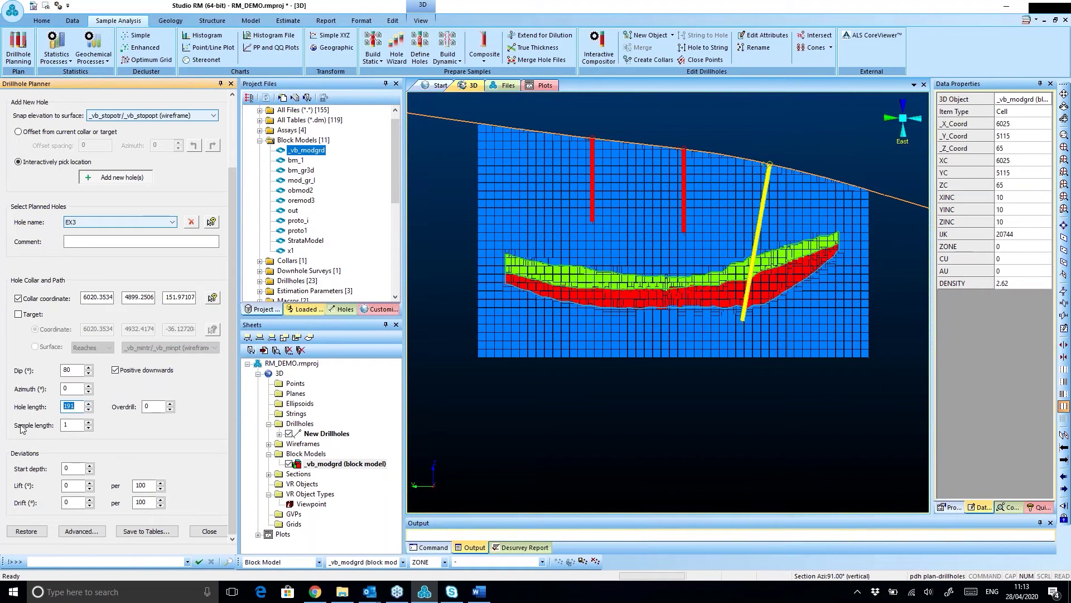
pyautogui.doubleClick(80, 406)
# - Select hole EX2 and set its hole length to 250
pyautogui.click(81, 225)
pyautogui.click(81, 241)
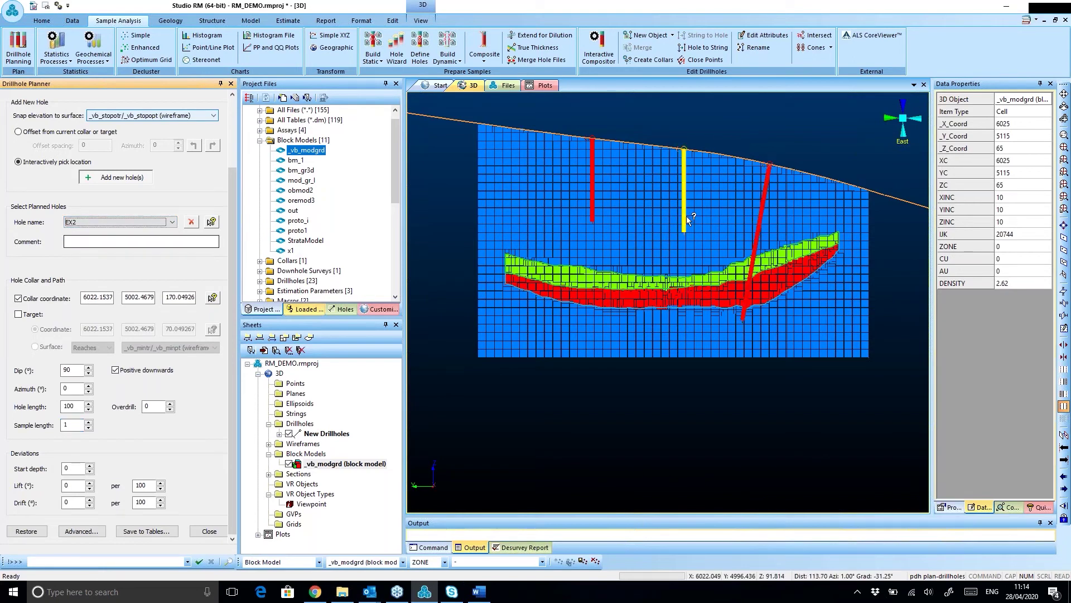
pyautogui.doubleClick(70, 407)
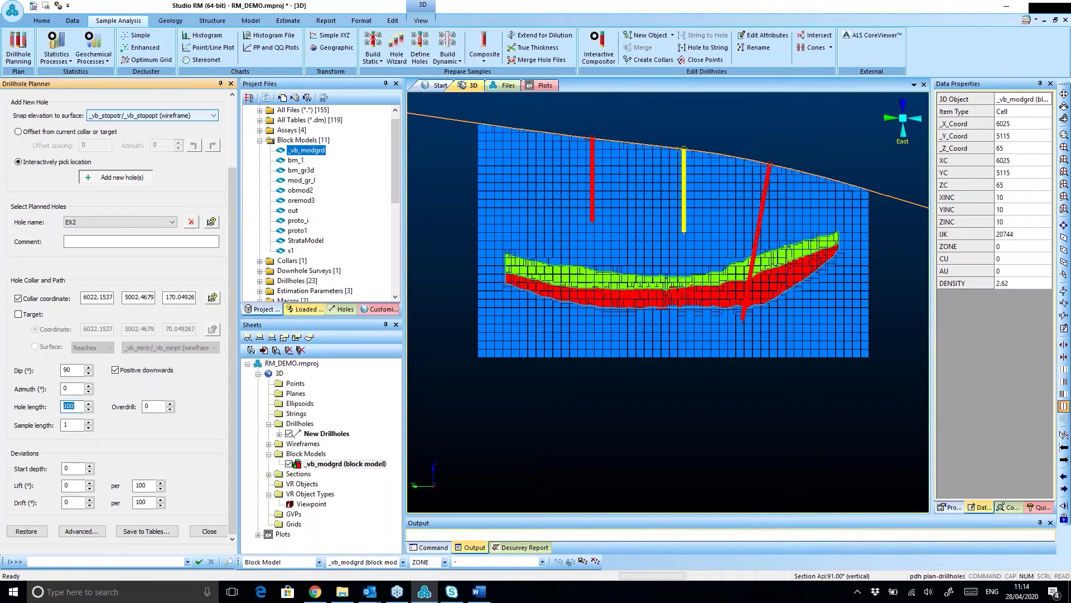
pyautogui.write('180')
pyautogui.moveTo(77, 407); pyautogui.dragTo(38, 420)
pyautogui.write('250')
# - Set the dip of hole EX2 to 75°
pyautogui.click(78, 371)
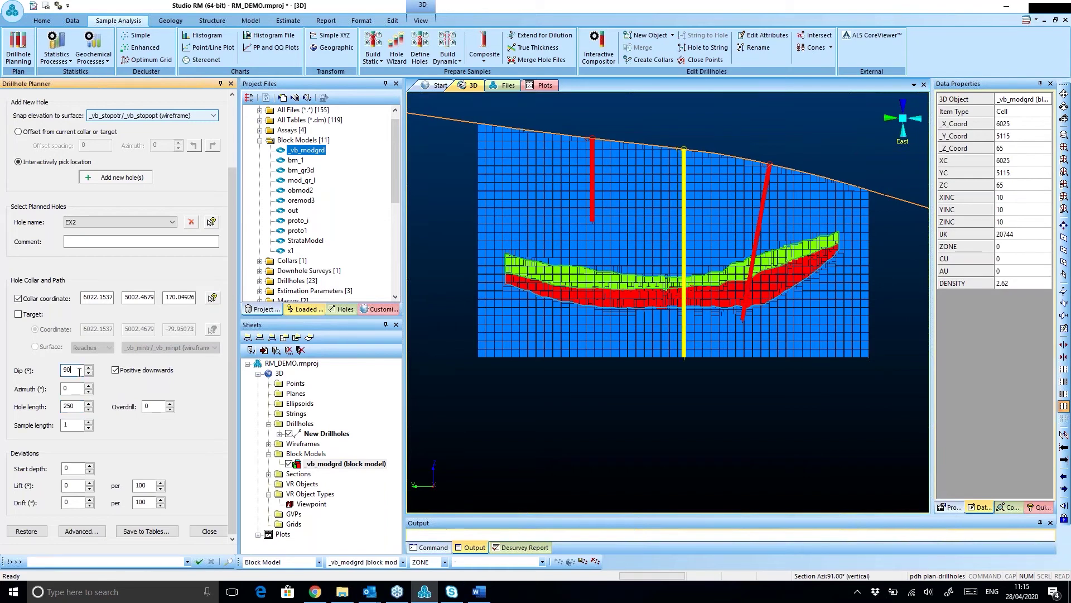
pyautogui.moveTo(78, 373); pyautogui.dragTo(34, 391)
pyautogui.write('6')
pyautogui.write('75')
pyautogui.press('Tab')
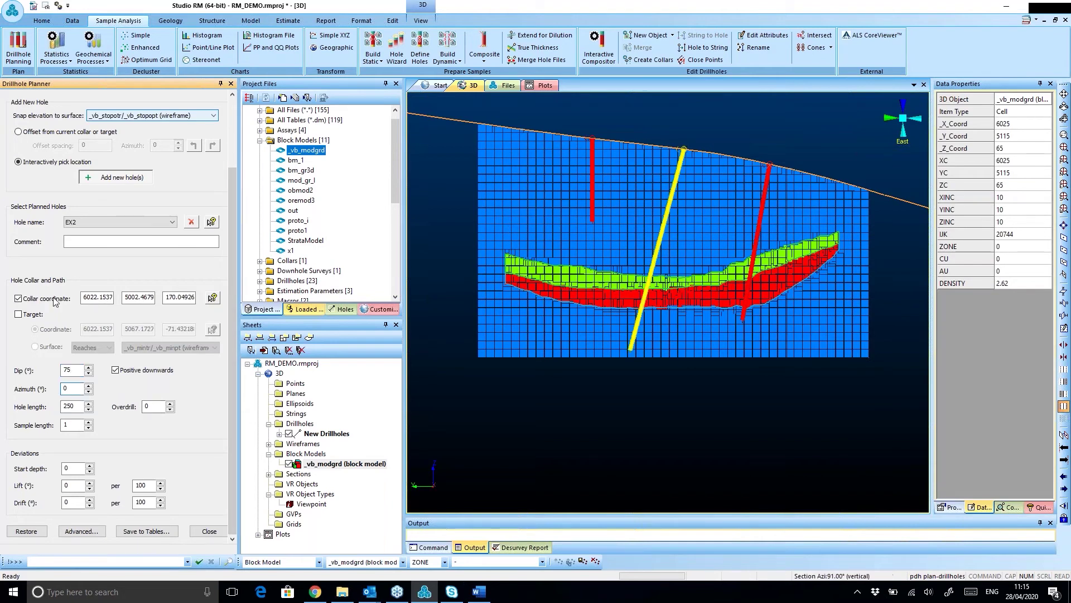
# - Select hole EX1 and set its dip to 85°
pyautogui.click(126, 223)
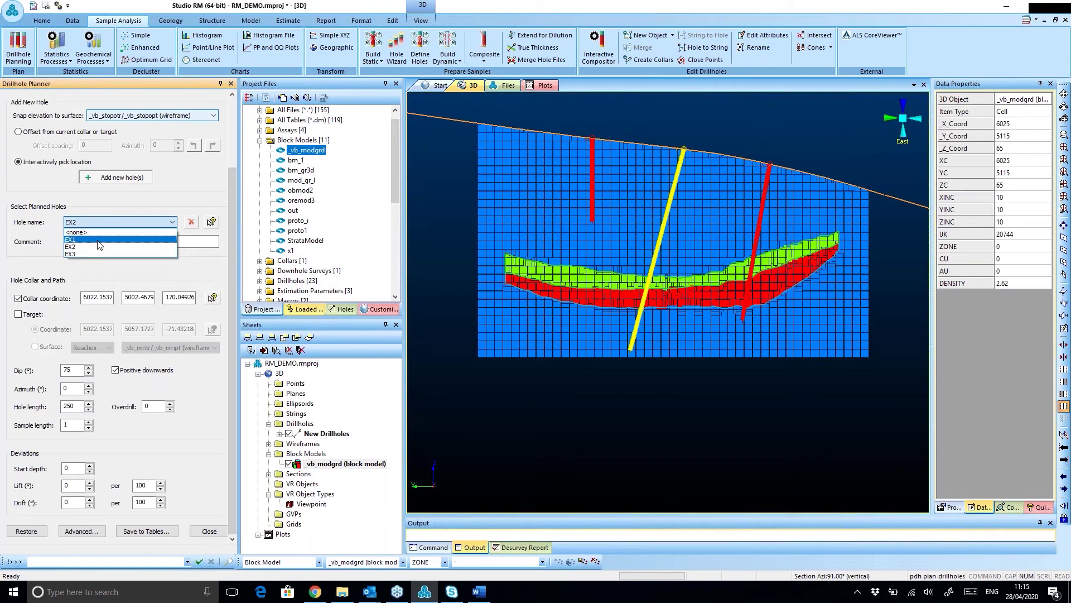
pyautogui.click(98, 240)
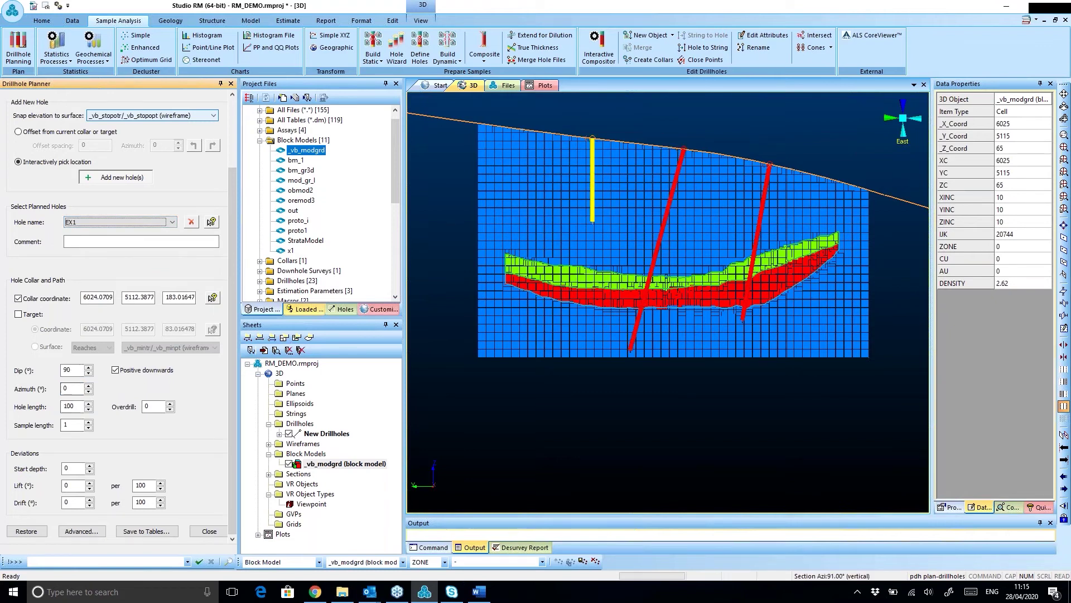
pyautogui.doubleClick(67, 370)
pyautogui.write('85')
# - Set the hole length of EX1 to 218 and its dip to 70° so it crosses both coloured zones
pyautogui.doubleClick(68, 406)
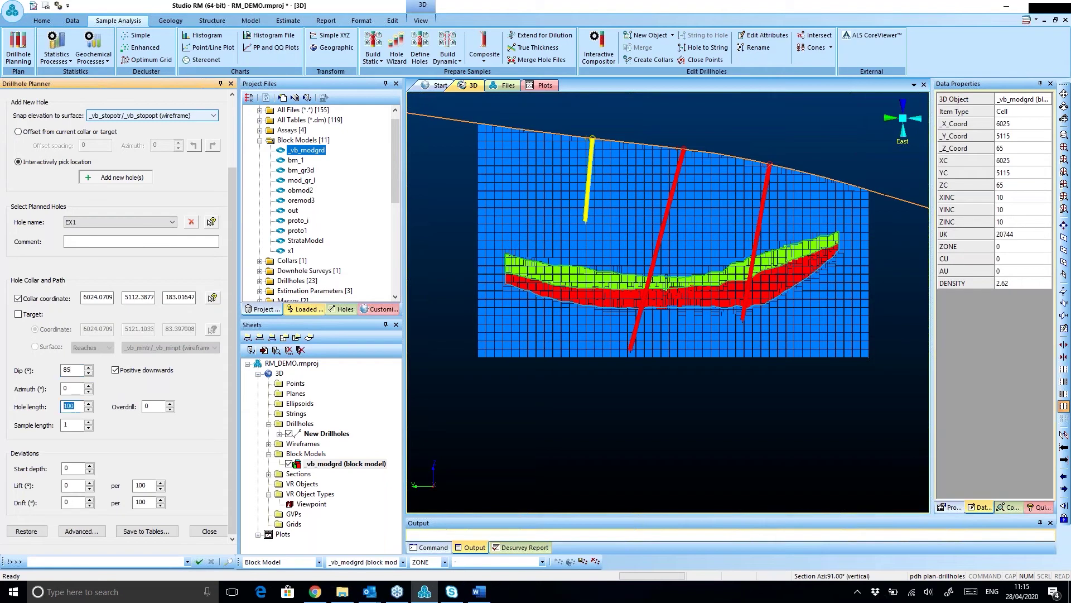
pyautogui.write('2')
pyautogui.write('00')
pyautogui.click(88, 409)
pyautogui.click(89, 409)
pyautogui.click(88, 402)
pyautogui.click(88, 402)
pyautogui.click(89, 402)
pyautogui.click(88, 403)
pyautogui.click(88, 403)
pyautogui.click(88, 403)
pyautogui.click(88, 402)
pyautogui.click(88, 403)
pyautogui.click(88, 402)
pyautogui.click(88, 403)
pyautogui.click(88, 403)
pyautogui.click(88, 403)
pyautogui.click(89, 403)
pyautogui.click(88, 402)
pyautogui.click(88, 403)
pyautogui.click(89, 403)
pyautogui.click(88, 403)
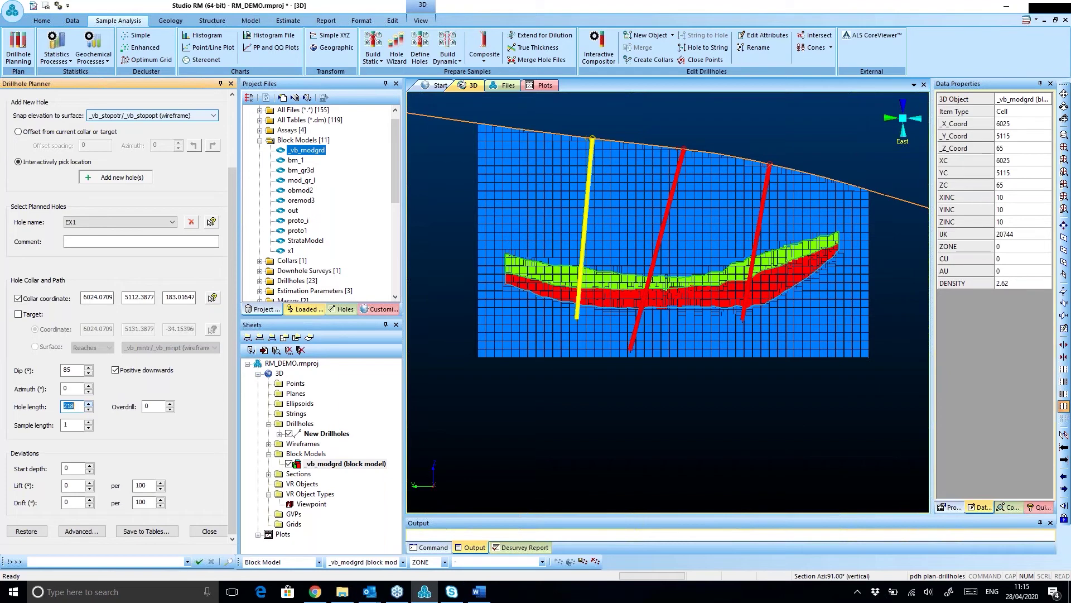
pyautogui.moveTo(77, 370); pyautogui.dragTo(32, 389)
pyautogui.write('70')
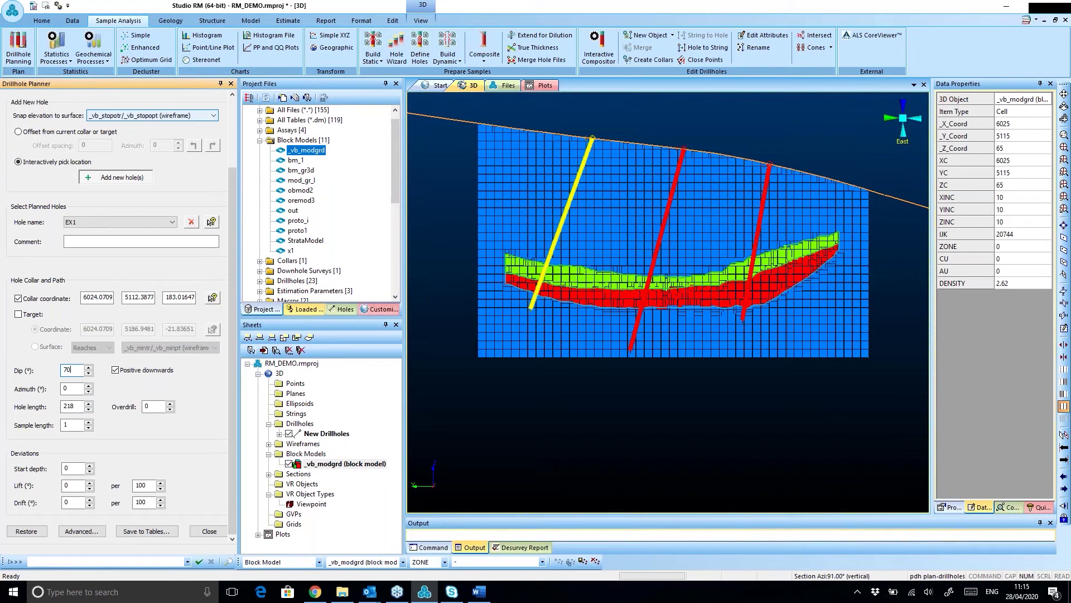
# - Place an extra planned hole between EX2 and EX3 on the section, and delete it from the planned holes
pyautogui.click(711, 319)
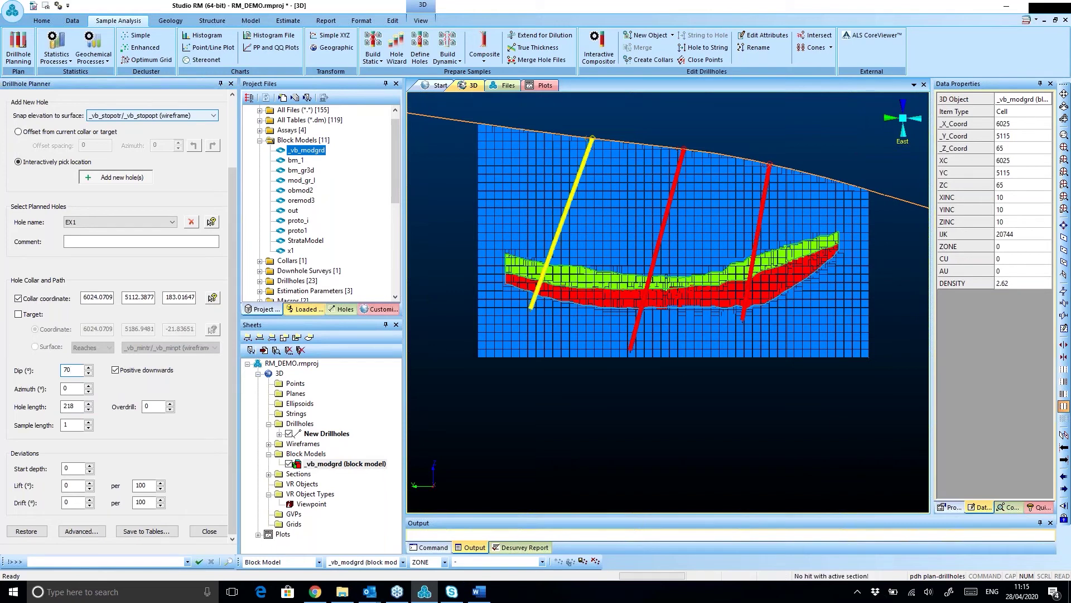
pyautogui.click(708, 319)
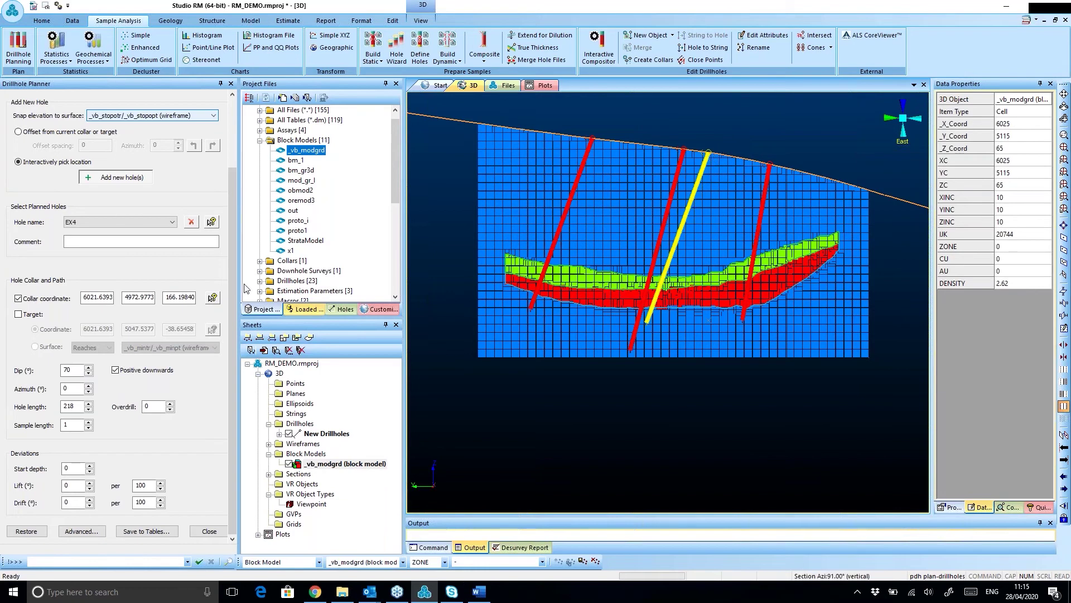
pyautogui.click(128, 223)
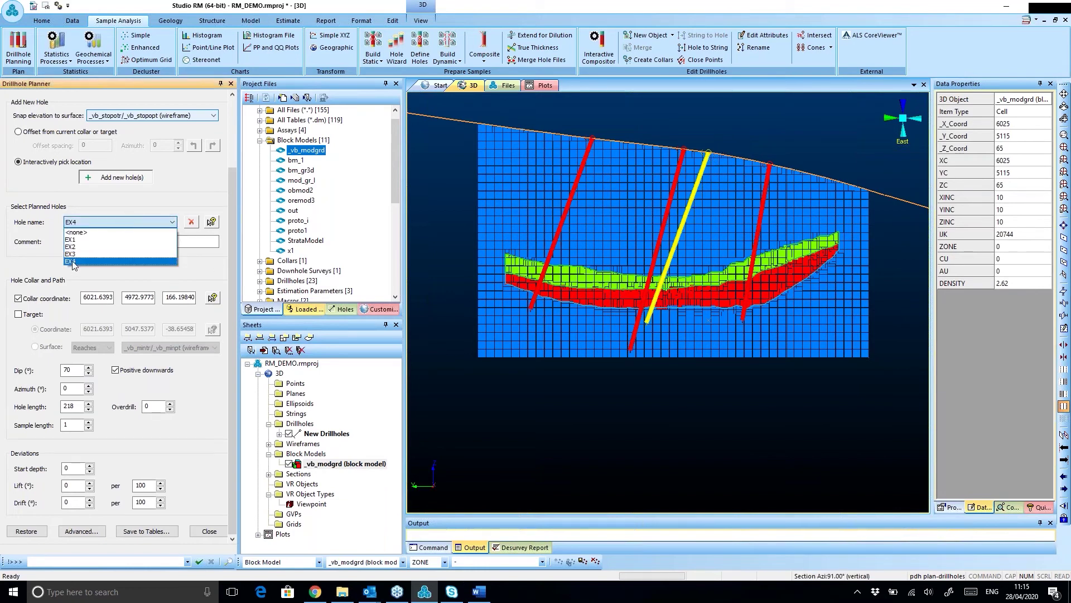
pyautogui.click(73, 262)
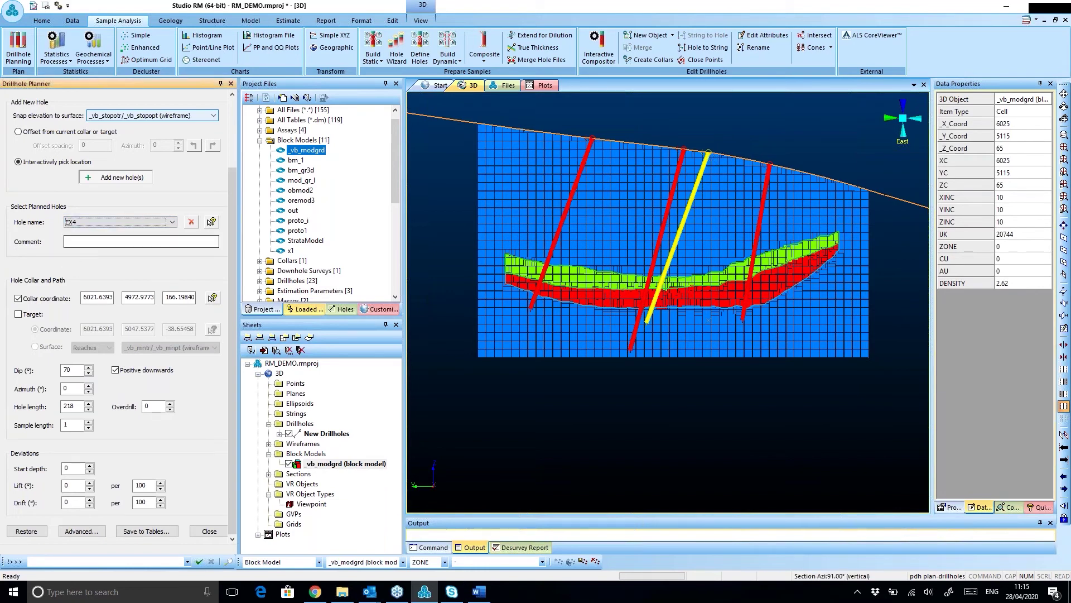
pyautogui.click(191, 225)
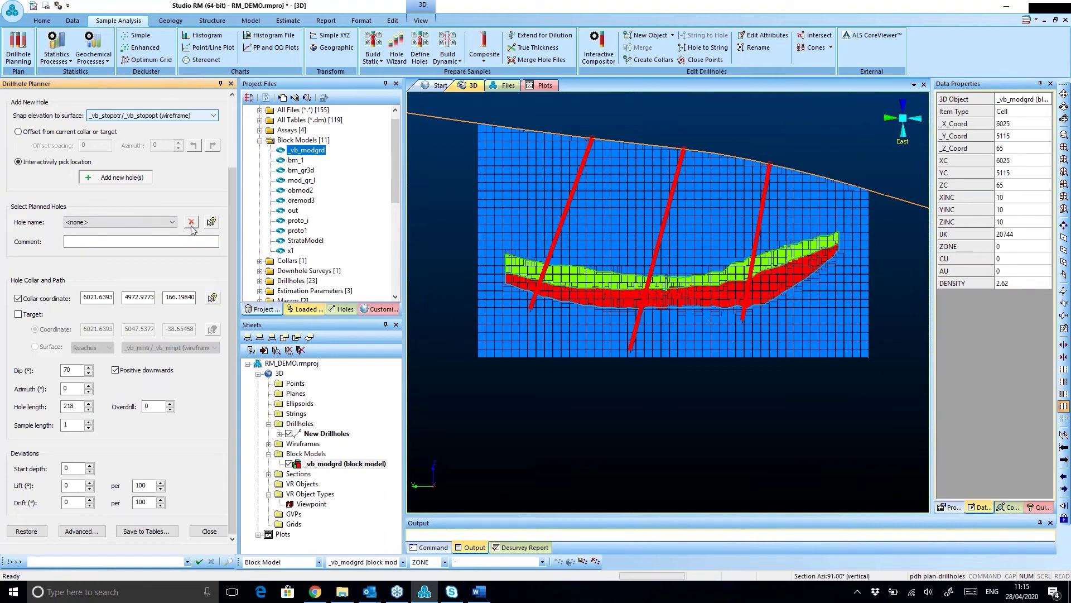
# - Select planned hole EX3 and give it the comment "Geotechnical DH"
pyautogui.click(115, 220)
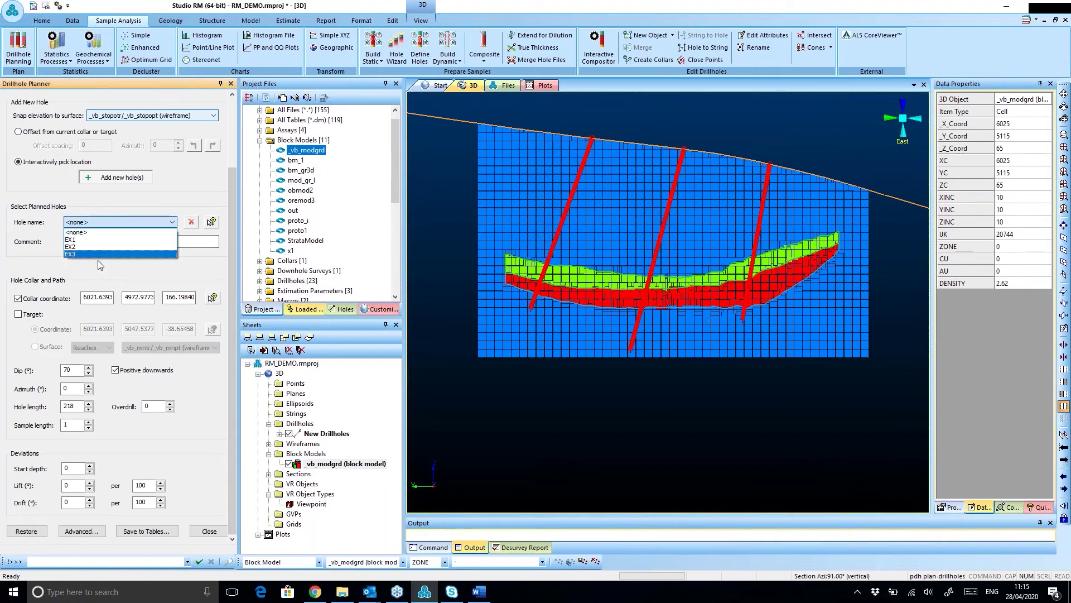
pyautogui.click(98, 255)
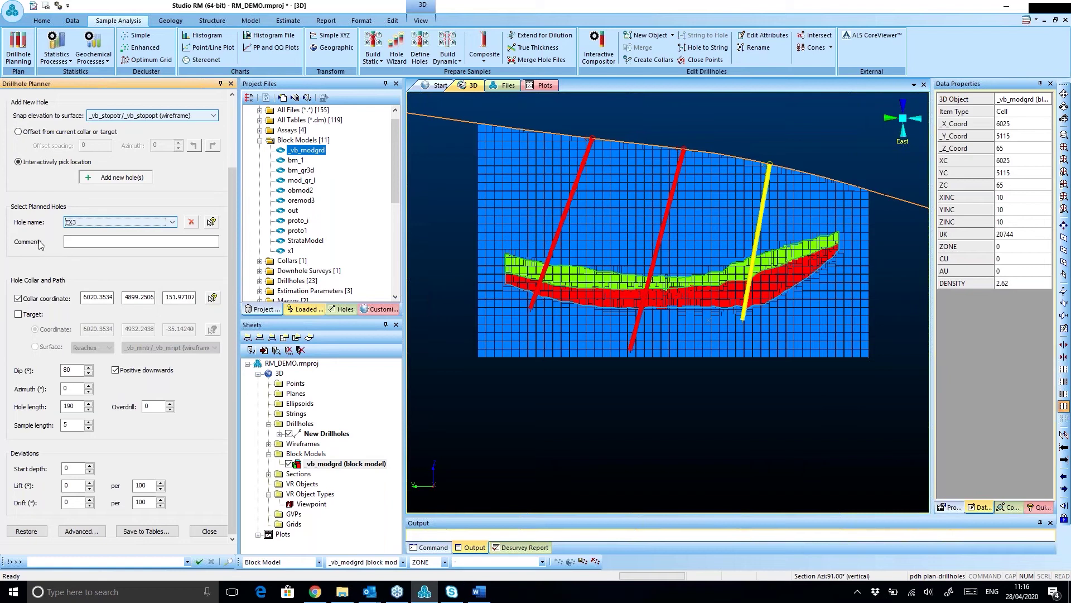
pyautogui.click(82, 243)
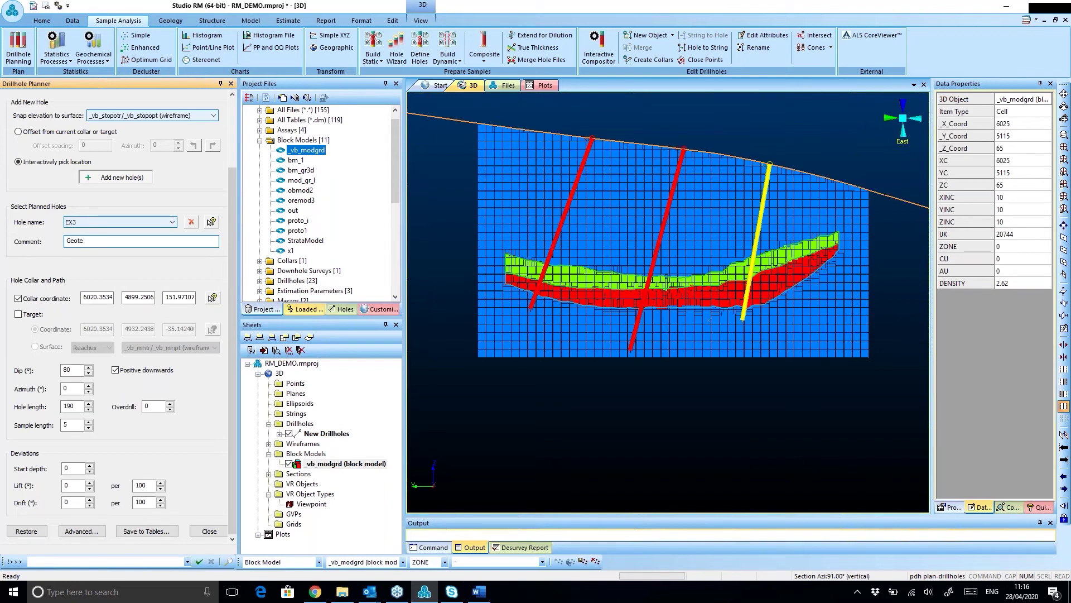
pyautogui.write('cal DH')
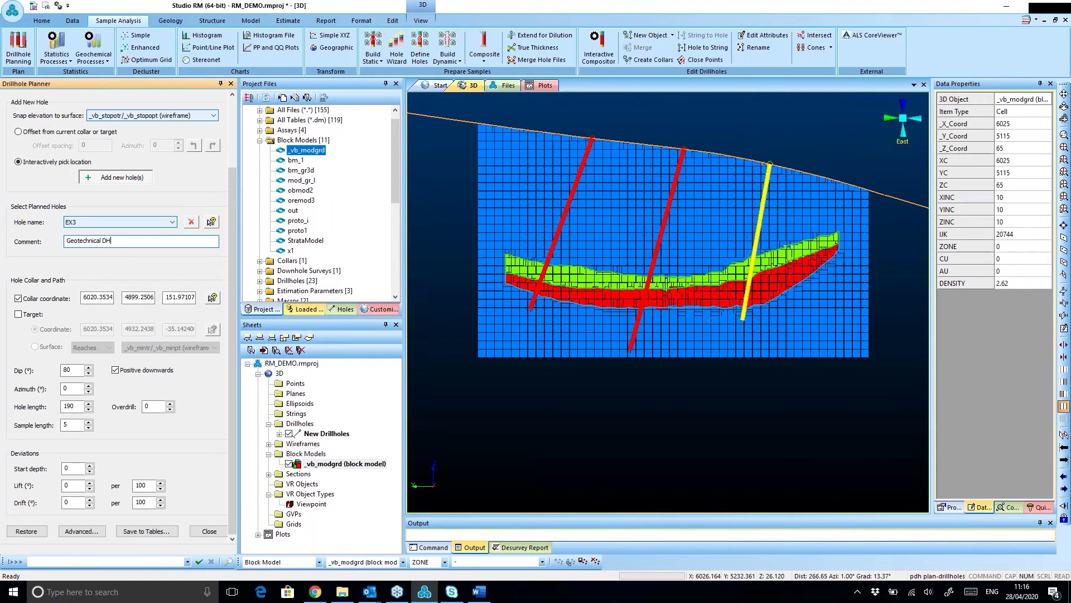
# - Select planned hole EX1 and give it the comment "D_Company"
pyautogui.click(112, 221)
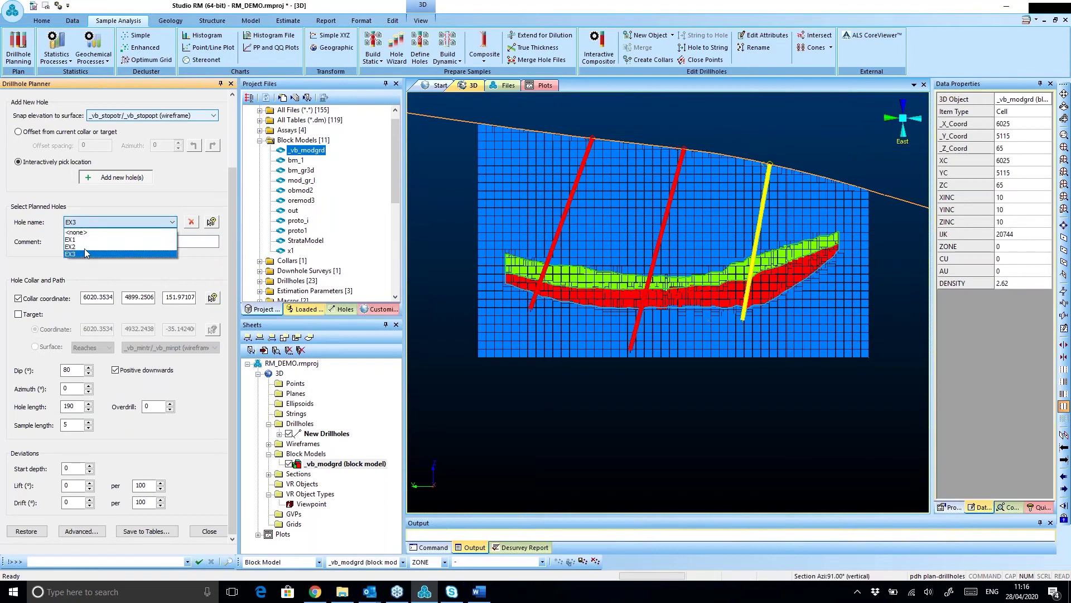
pyautogui.click(109, 254)
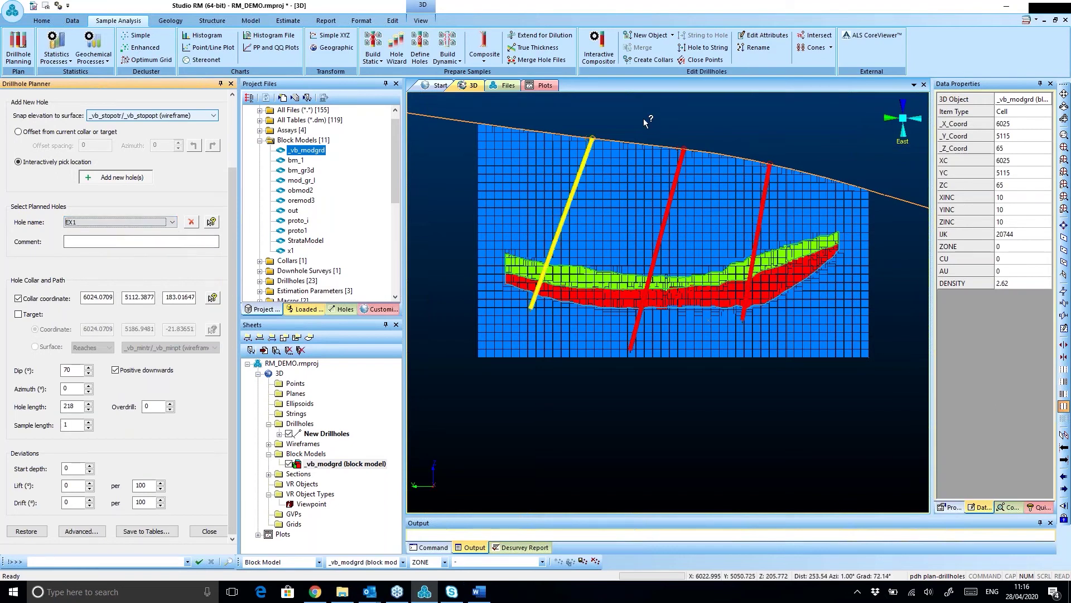
pyautogui.click(83, 240)
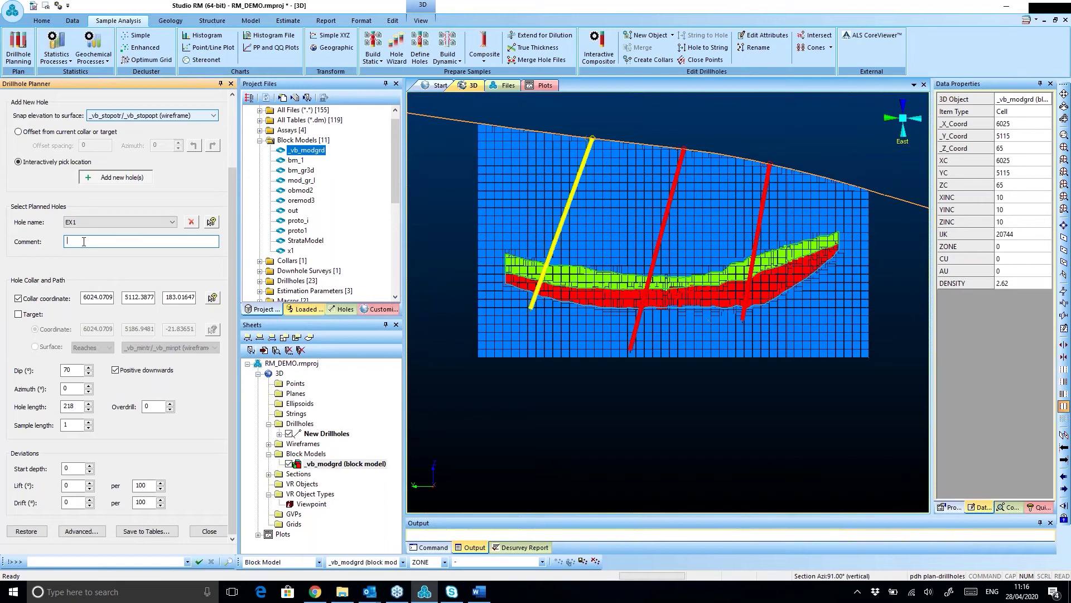
pyautogui.write('DR')
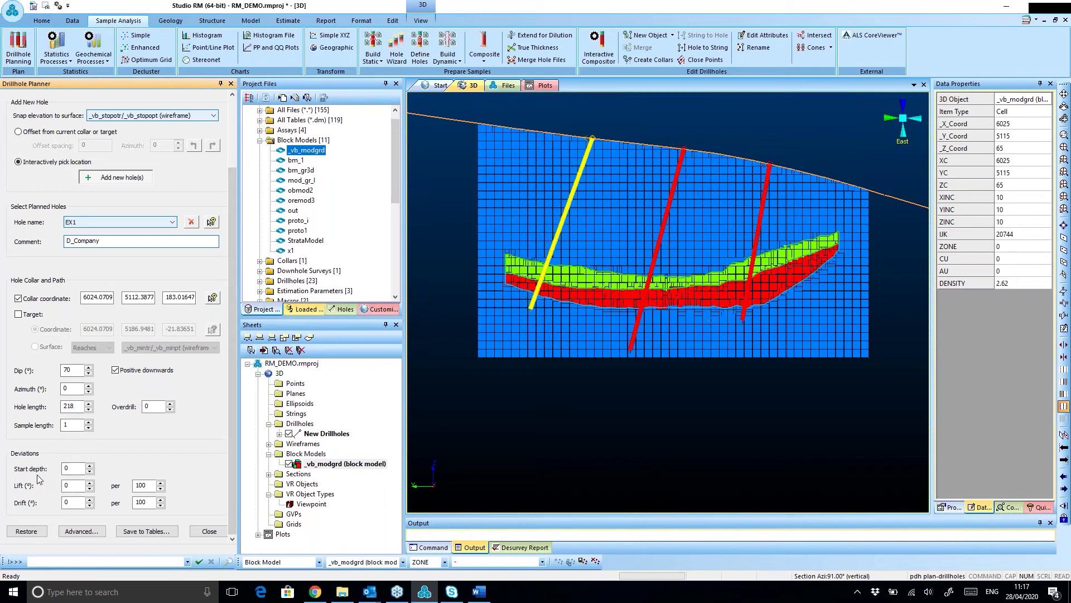
# - Hide the _vb_modgrd block model and turn off section clipping in the 3D view
pyautogui.click(66, 469)
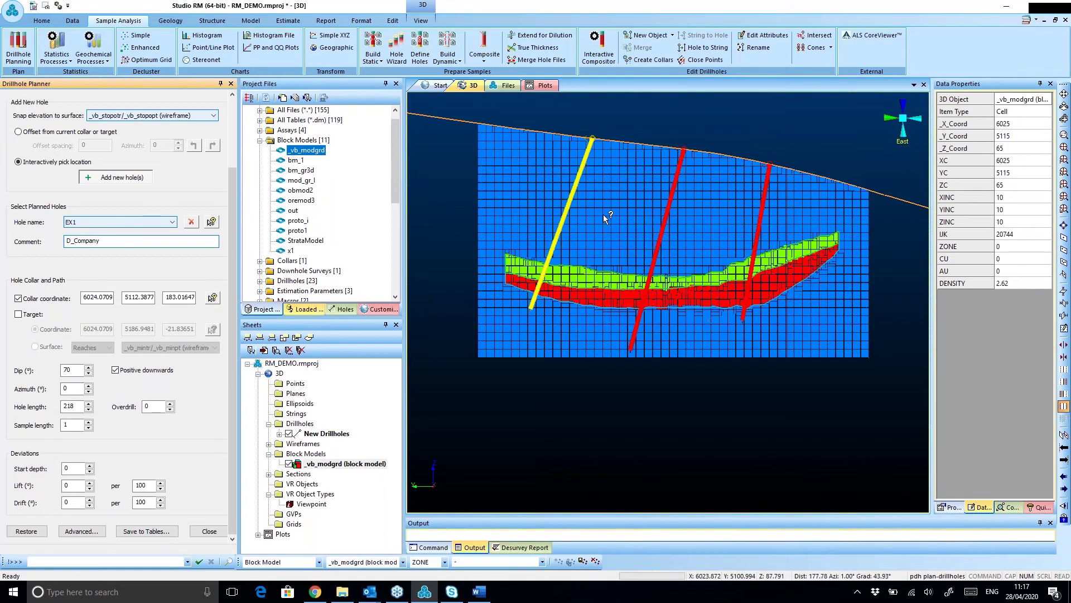
pyautogui.click(111, 298)
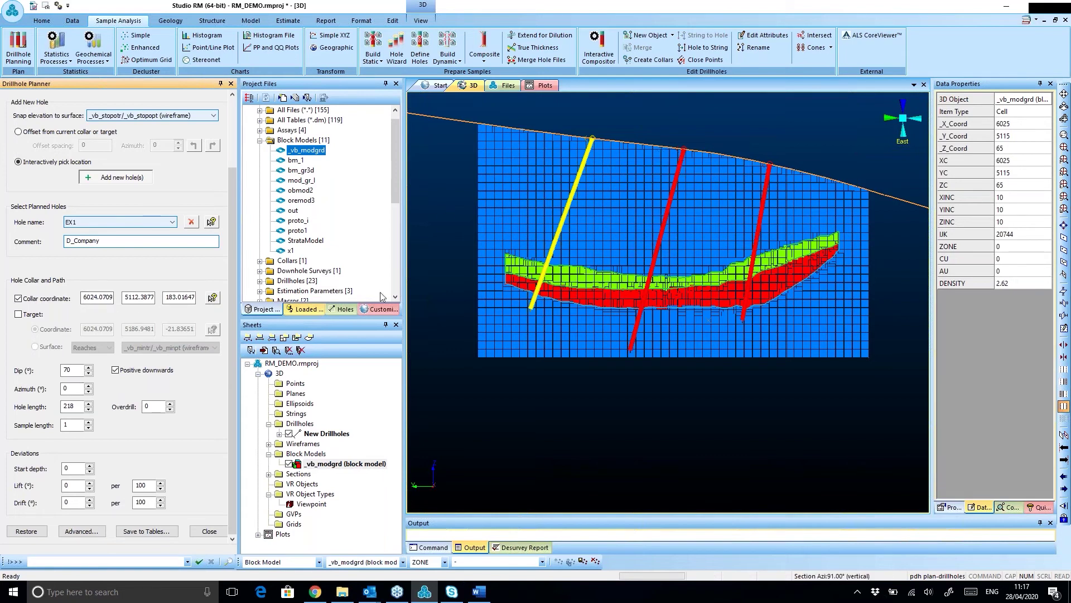
pyautogui.click(289, 464)
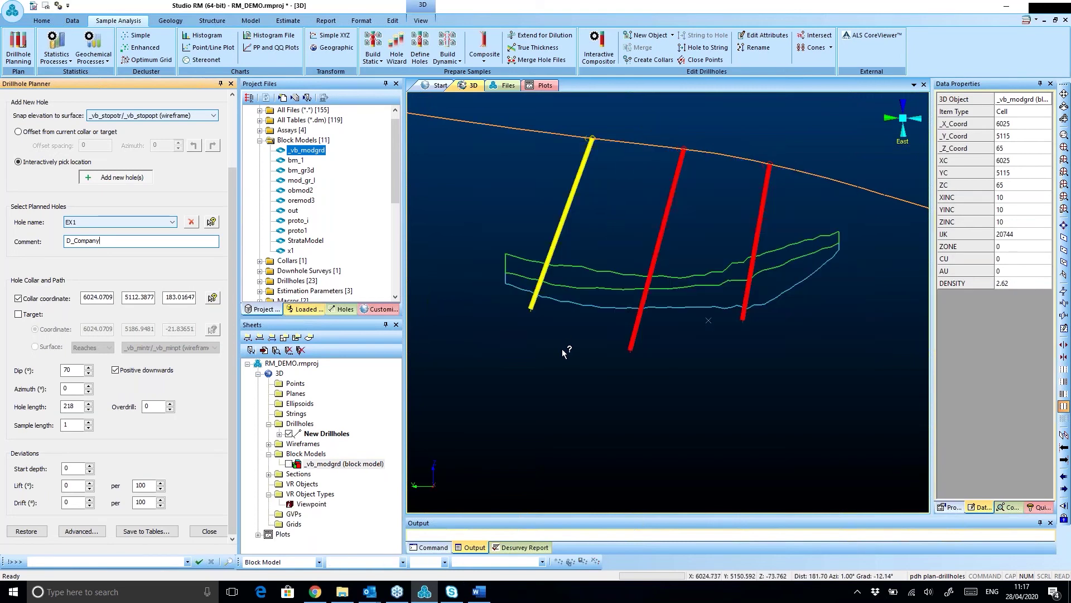
pyautogui.moveTo(608, 279); pyautogui.dragTo(506, 114)
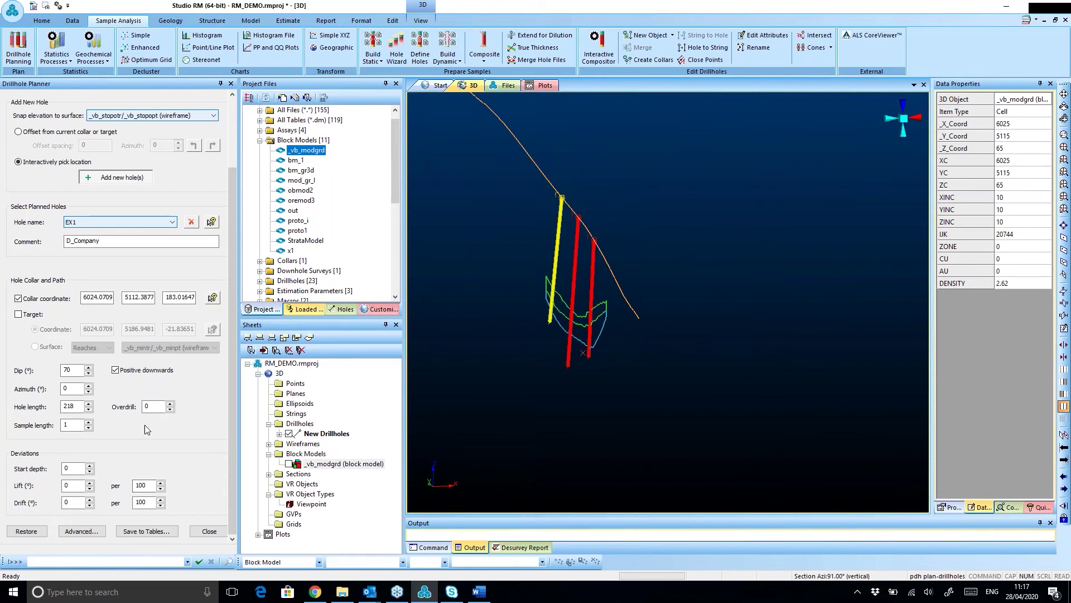
pyautogui.click(420, 21)
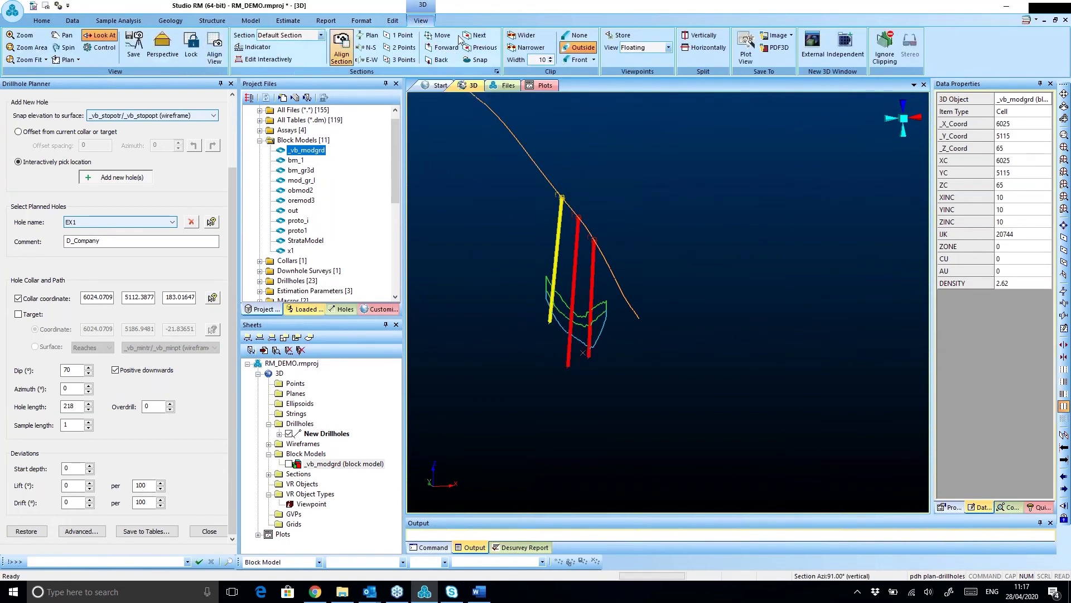
pyautogui.click(574, 36)
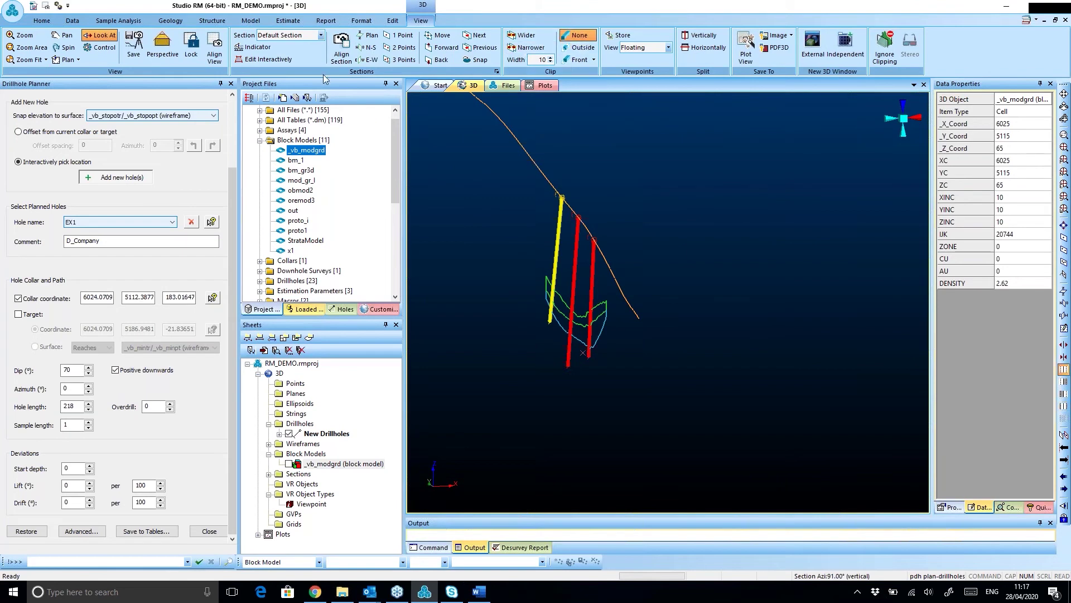
# - Show the wireframes as full surfaces instead of slices and hide the _vb_mintr/_vb_minpt wireframe
pyautogui.click(361, 23)
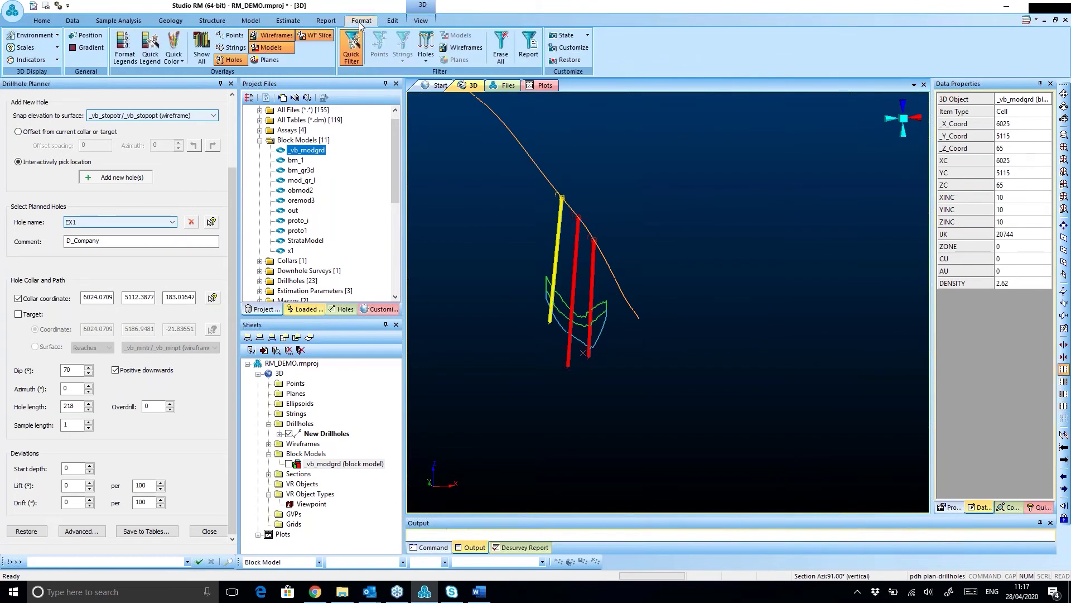
pyautogui.click(315, 34)
pyautogui.moveTo(742, 363); pyautogui.dragTo(667, 365)
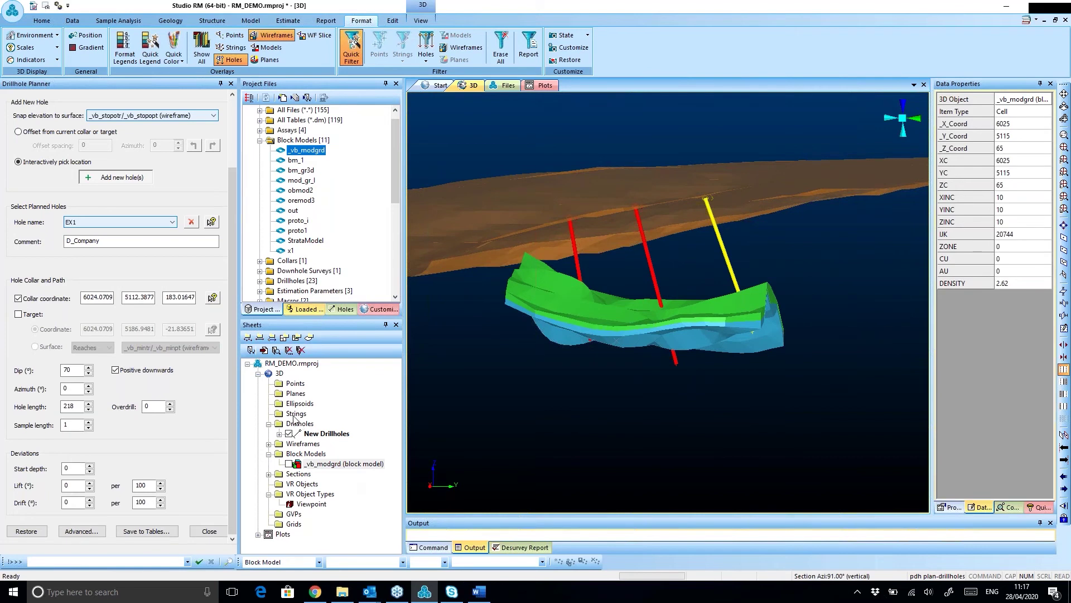
pyautogui.click(269, 445)
pyautogui.click(288, 453)
# - Add a planned hole beyond EX1 on the same line and set its deviation start depth to 20
pyautogui.moveTo(803, 349); pyautogui.dragTo(770, 366)
pyautogui.click(748, 363)
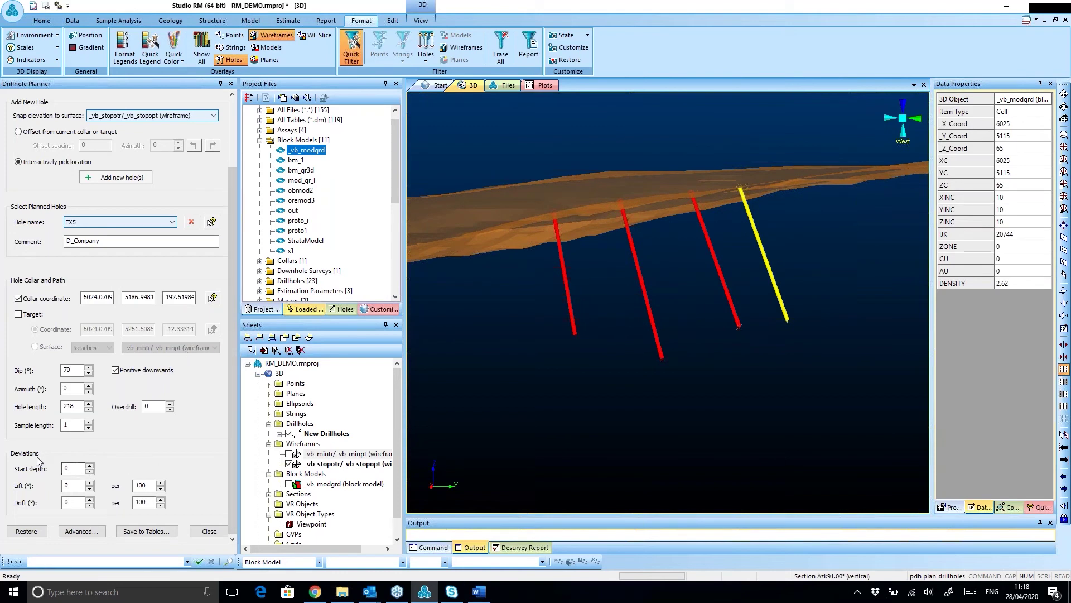
pyautogui.click(79, 469)
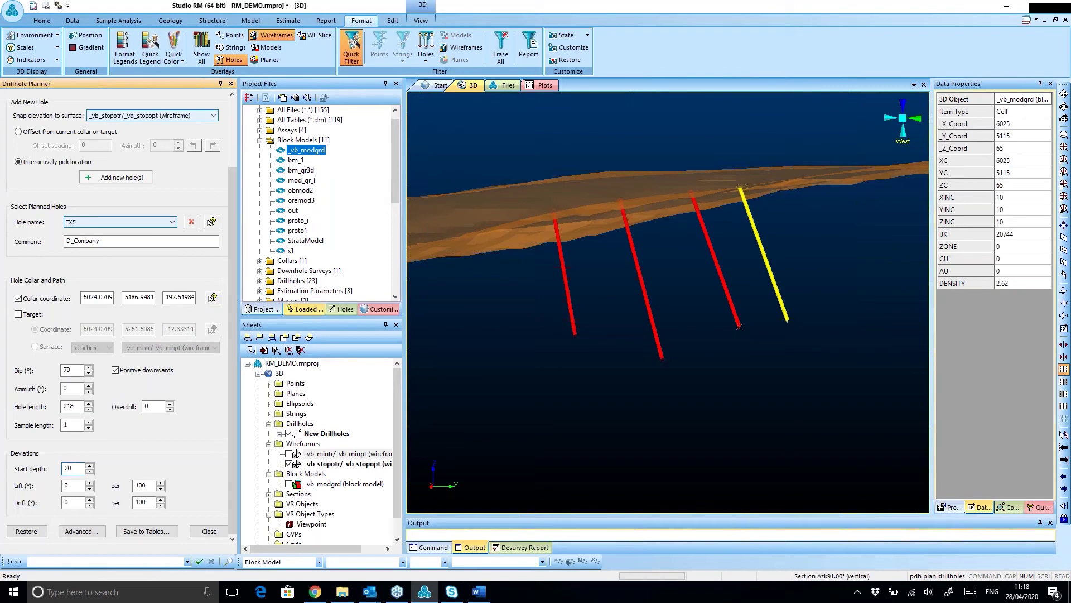
# - Try positive and negative lift on hole EX5, setting its lift deviation to -4° per 50
pyautogui.doubleClick(152, 486)
pyautogui.click(89, 483)
pyautogui.click(89, 483)
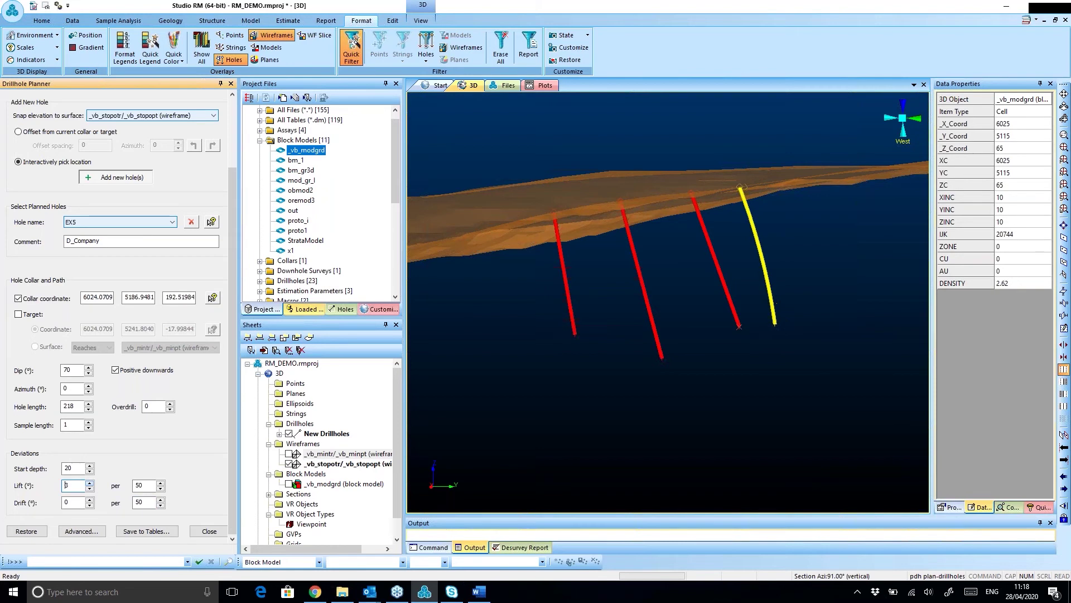
pyautogui.click(89, 483)
pyautogui.click(90, 484)
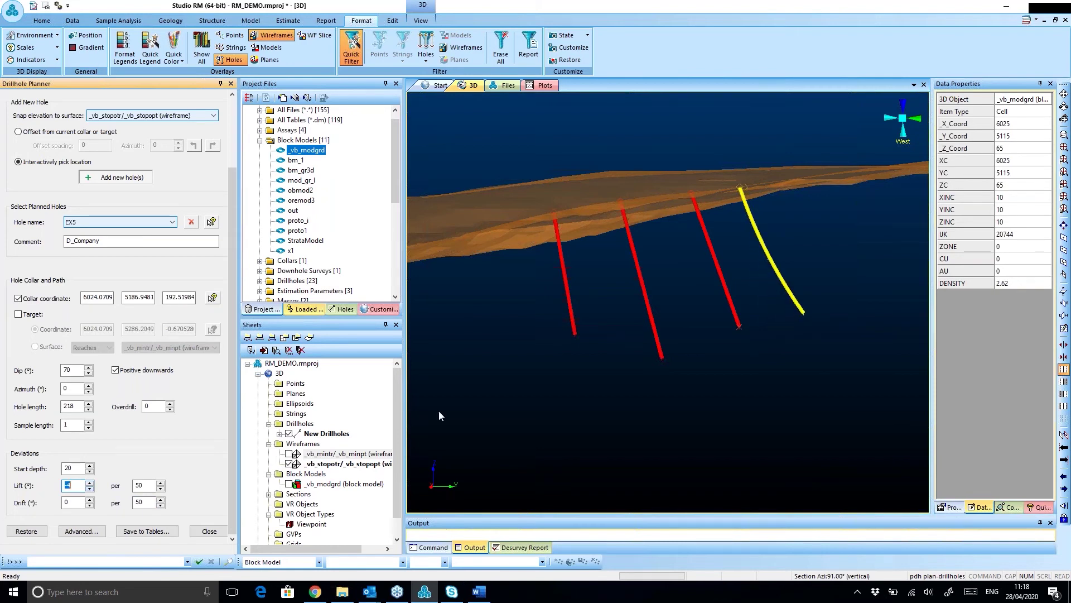
# - Hide the _vb_stopotr/_vb_stopopt topography wireframe and set the lift of hole EX5 to -5° per 50
pyautogui.moveTo(790, 324); pyautogui.dragTo(574, 383)
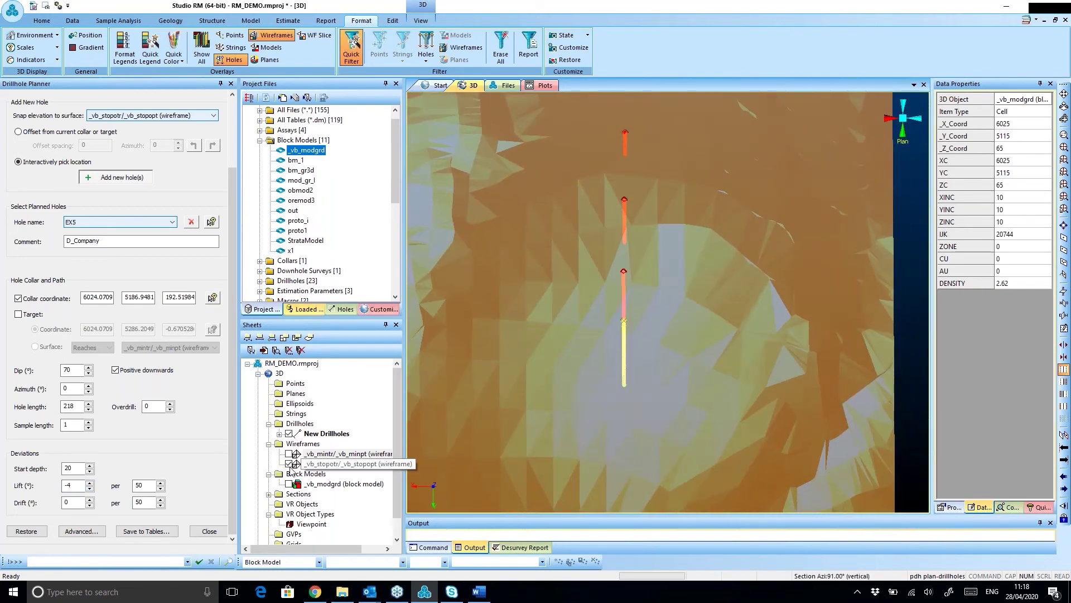
pyautogui.click(290, 464)
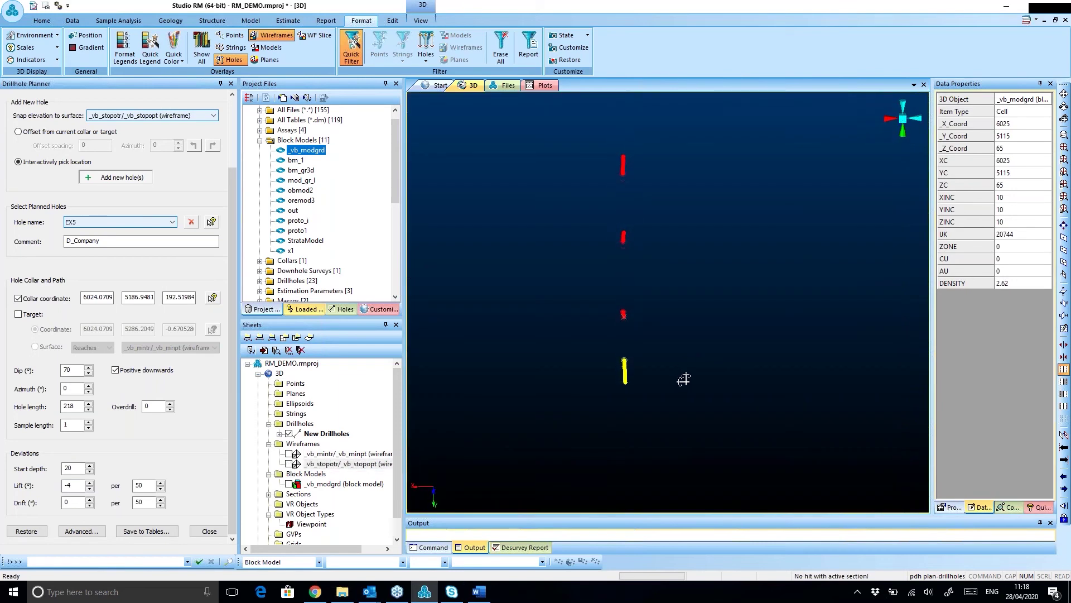
pyautogui.click(90, 483)
pyautogui.click(89, 488)
pyautogui.click(89, 488)
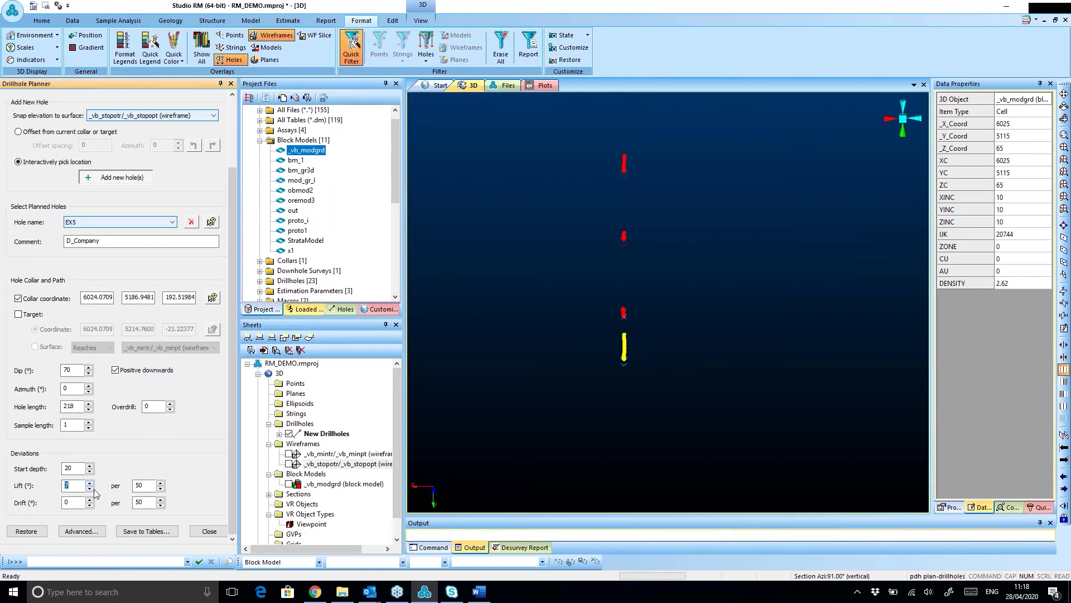
pyautogui.click(89, 489)
pyautogui.click(90, 489)
pyautogui.click(89, 489)
pyautogui.click(90, 488)
pyautogui.click(89, 488)
# - Try negative and positive drift deviations on hole EX5, ending with a drift of -20° per 50
pyautogui.press('Down')
pyautogui.press('Down')
pyautogui.press('Down')
pyautogui.press('Down')
pyautogui.press('Down')
pyautogui.press('Down')
pyautogui.press('Down')
pyautogui.press('Down')
pyautogui.press('Down')
pyautogui.press('Down')
pyautogui.press('Down')
pyautogui.press('Down')
pyautogui.press('Down')
pyautogui.press('Down')
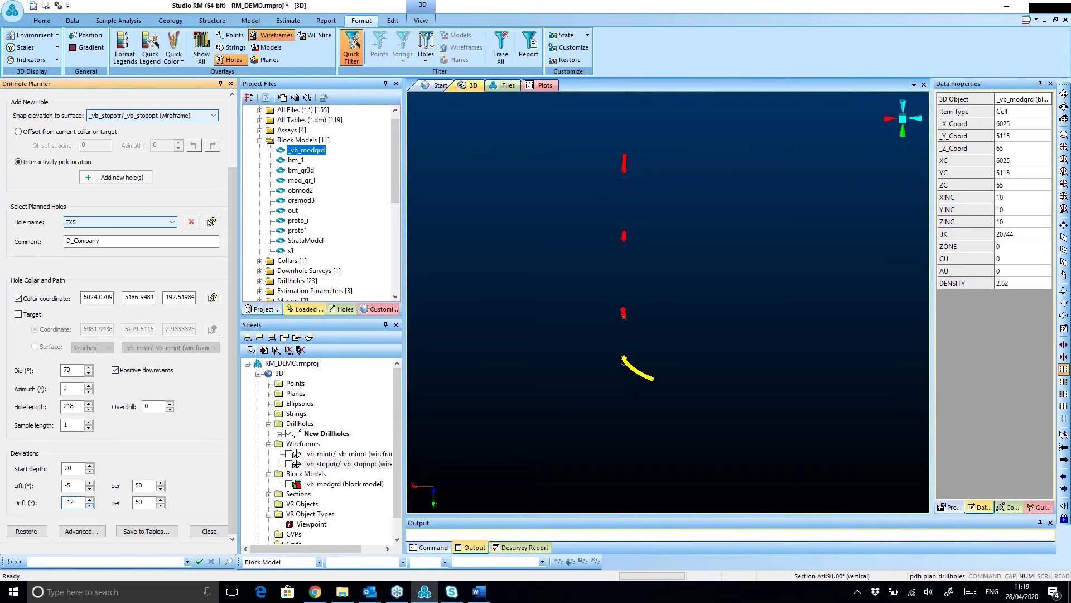
pyautogui.press('Up')
pyautogui.press('Up')
pyautogui.press('Up')
pyautogui.press('Up')
pyautogui.press('Up')
pyautogui.click(65, 501)
pyautogui.click(90, 500)
pyautogui.scroll(3, 662, 376)
pyautogui.scroll(3, 661, 376)
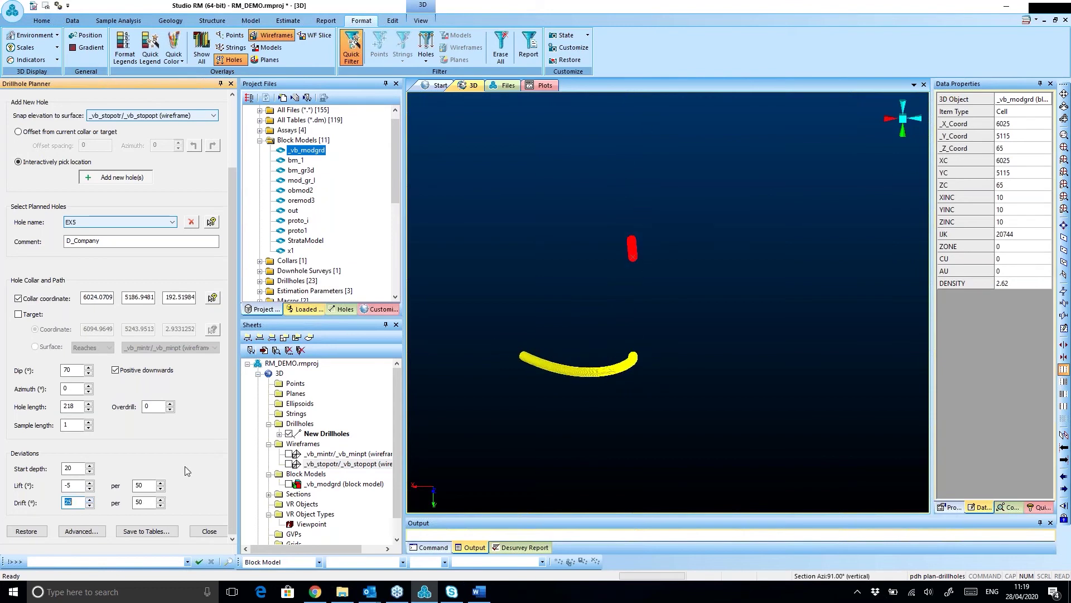
pyautogui.click(91, 505)
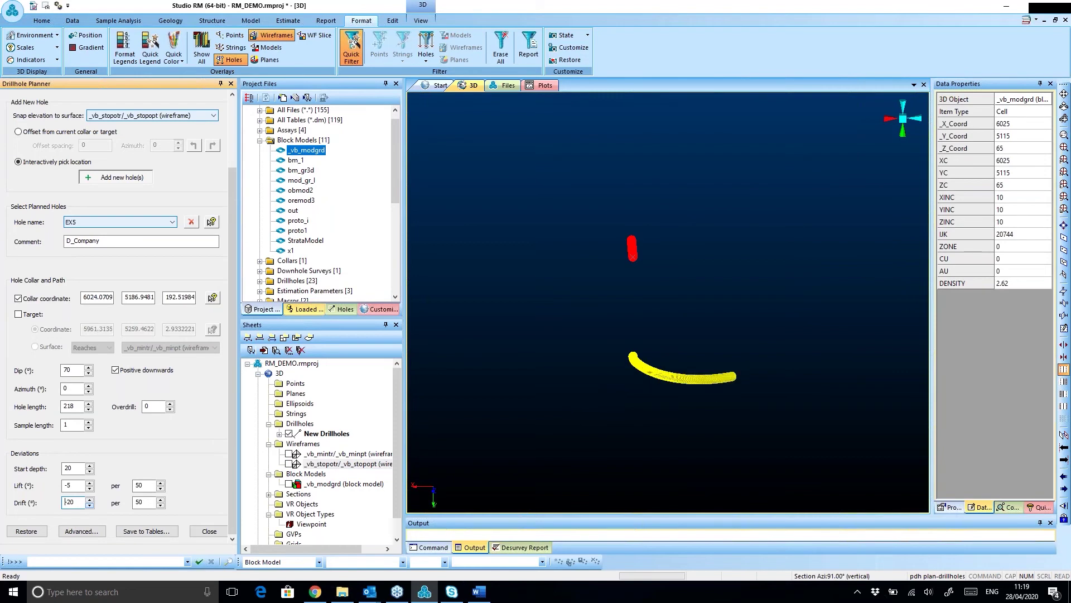
# - Add another planned hole beyond EX5 and set its drift deviation to -5° per 50
pyautogui.scroll(-1, 329, 446)
pyautogui.moveTo(479, 385); pyautogui.dragTo(644, 365)
pyautogui.click(647, 368)
pyautogui.click(88, 499)
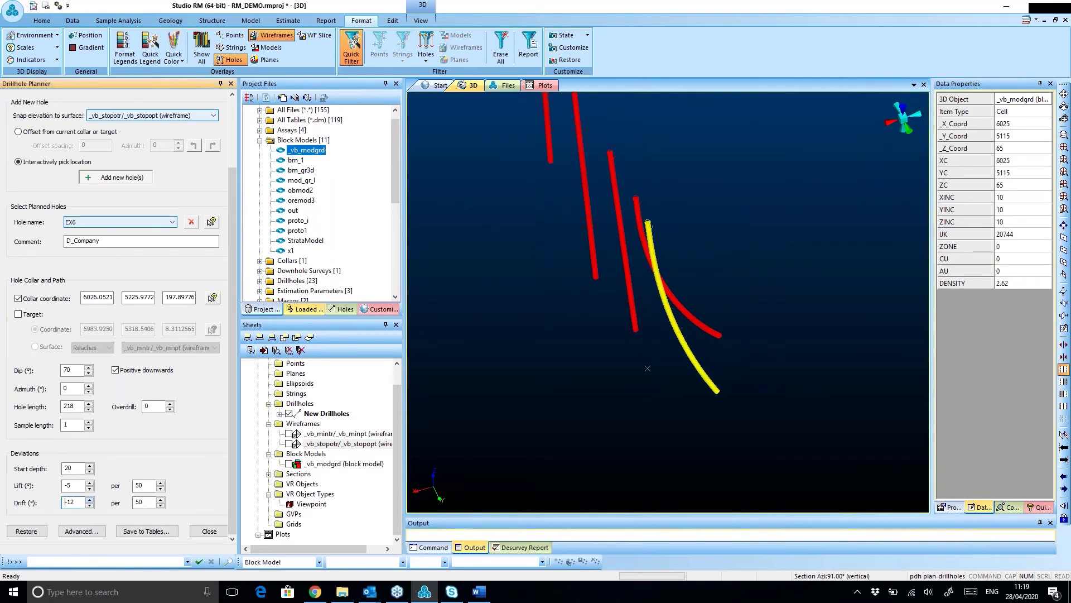
pyautogui.click(89, 505)
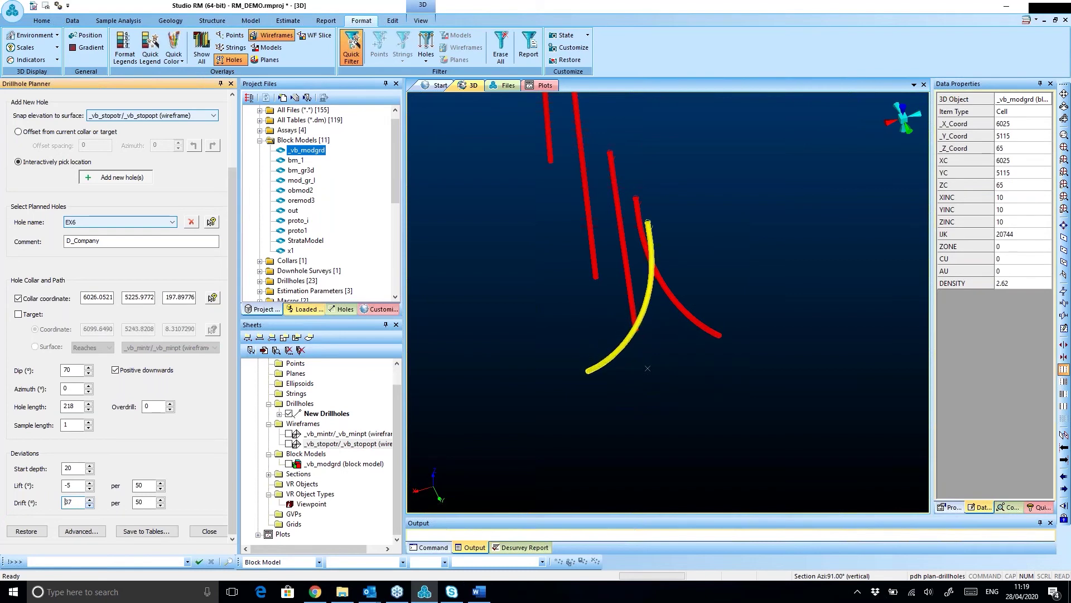
pyautogui.click(89, 498)
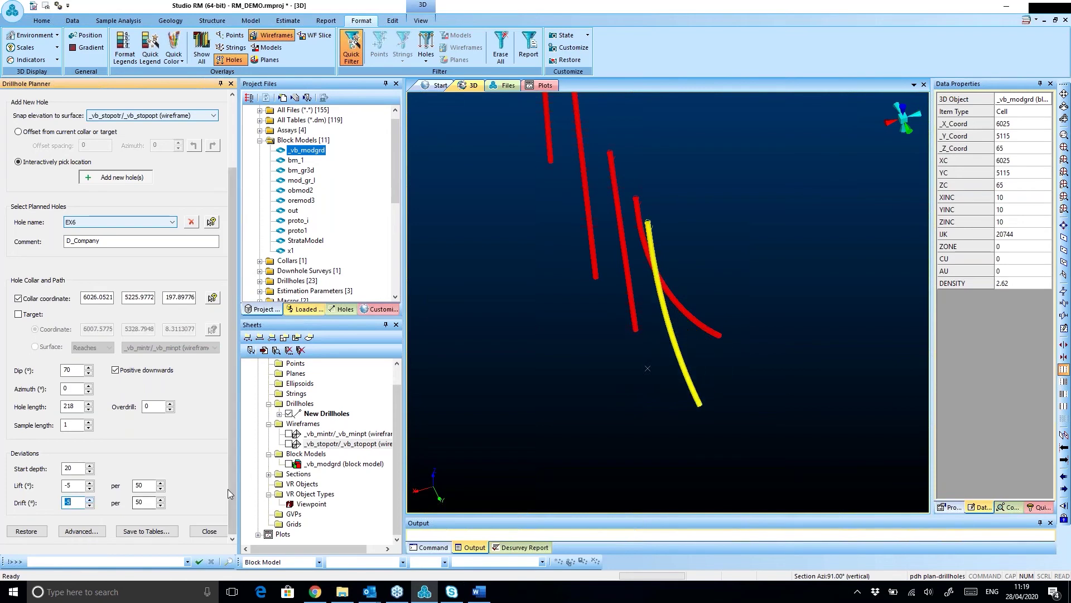
pyautogui.moveTo(624, 425); pyautogui.dragTo(593, 351)
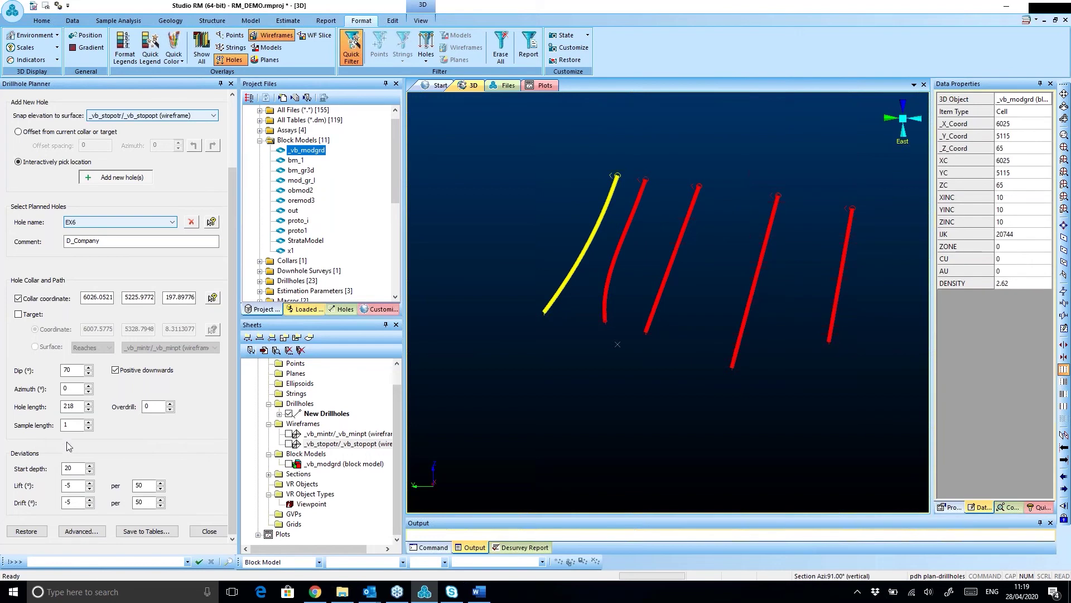
# - Set both the lift and drift deviations of hole EX6 to 0
pyautogui.moveTo(568, 335); pyautogui.dragTo(625, 410)
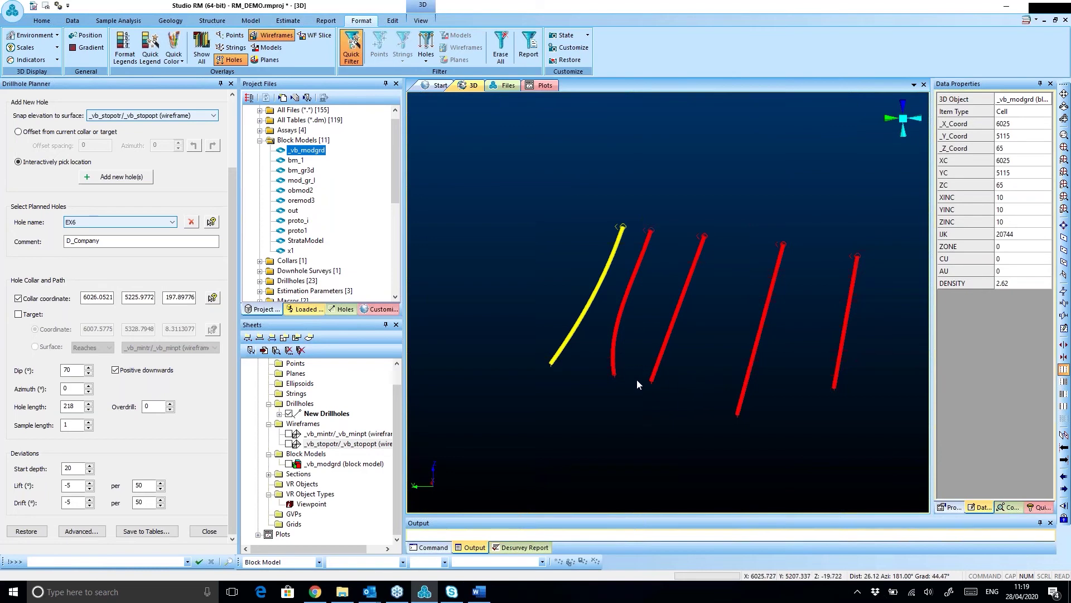
pyautogui.moveTo(645, 373)
pyautogui.mouseDown()
pyautogui.moveTo(617, 370)
pyautogui.moveTo(708, 363)
pyautogui.moveTo(687, 378)
pyautogui.moveTo(574, 363)
pyautogui.moveTo(628, 372)
pyautogui.mouseUp()
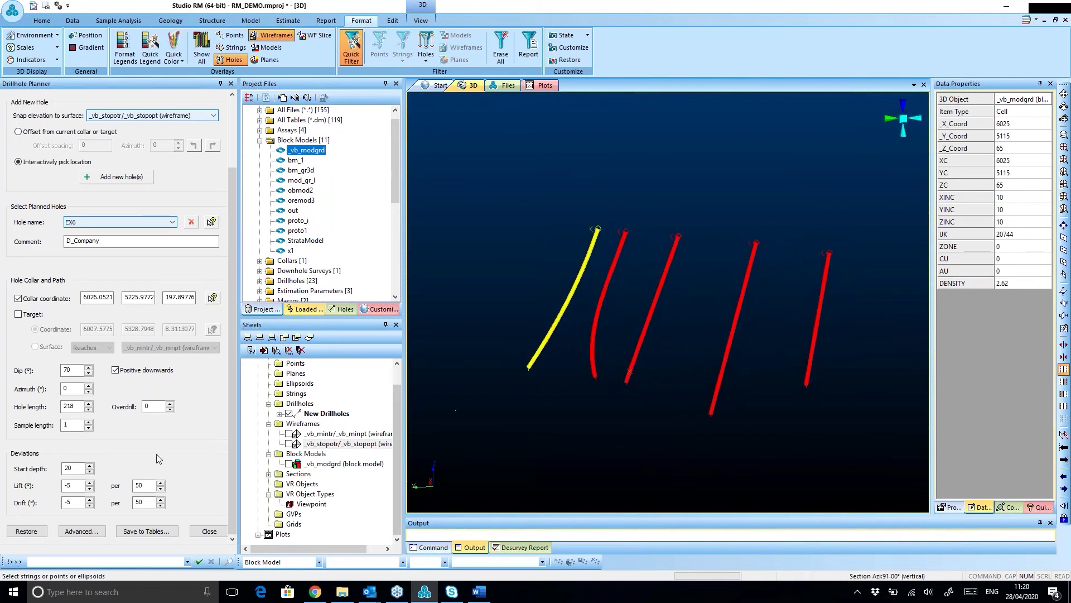
pyautogui.click(71, 487)
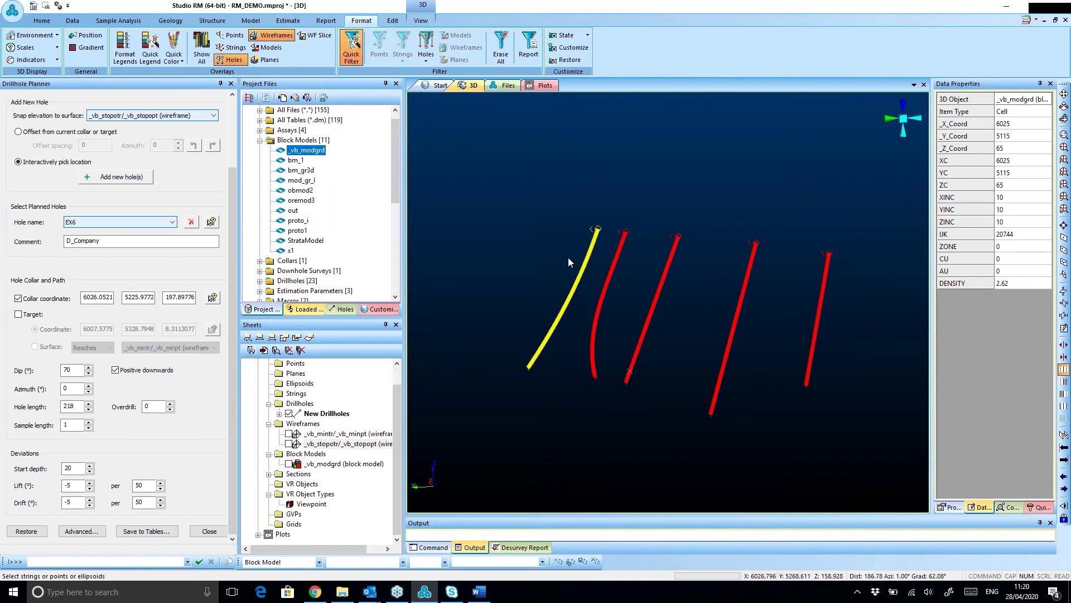
pyautogui.moveTo(642, 318); pyautogui.dragTo(611, 321)
pyautogui.moveTo(574, 360); pyautogui.dragTo(681, 346)
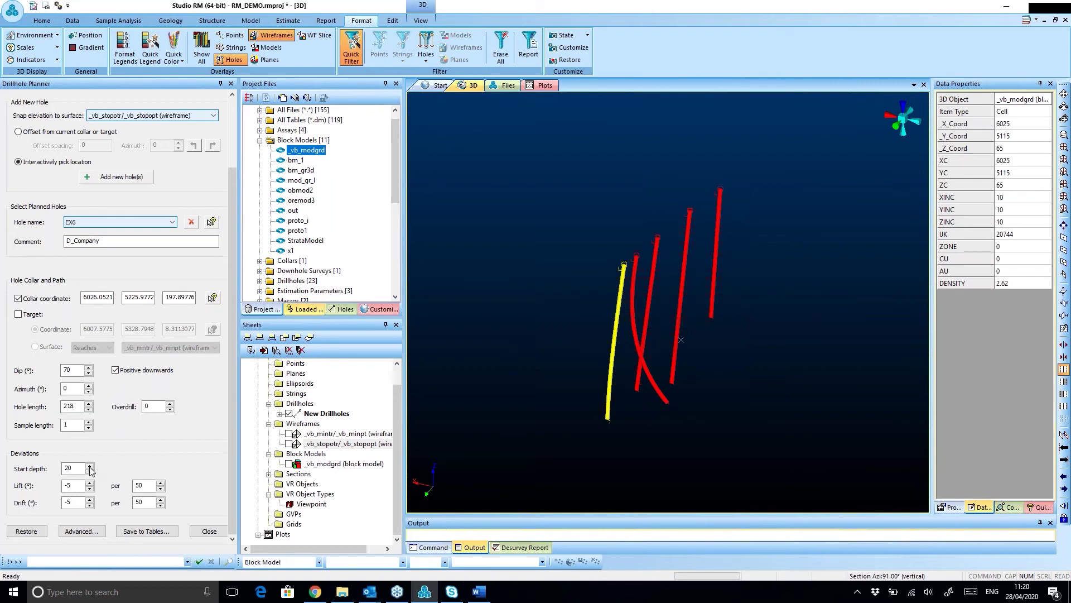
pyautogui.doubleClick(76, 485)
pyautogui.write('0')
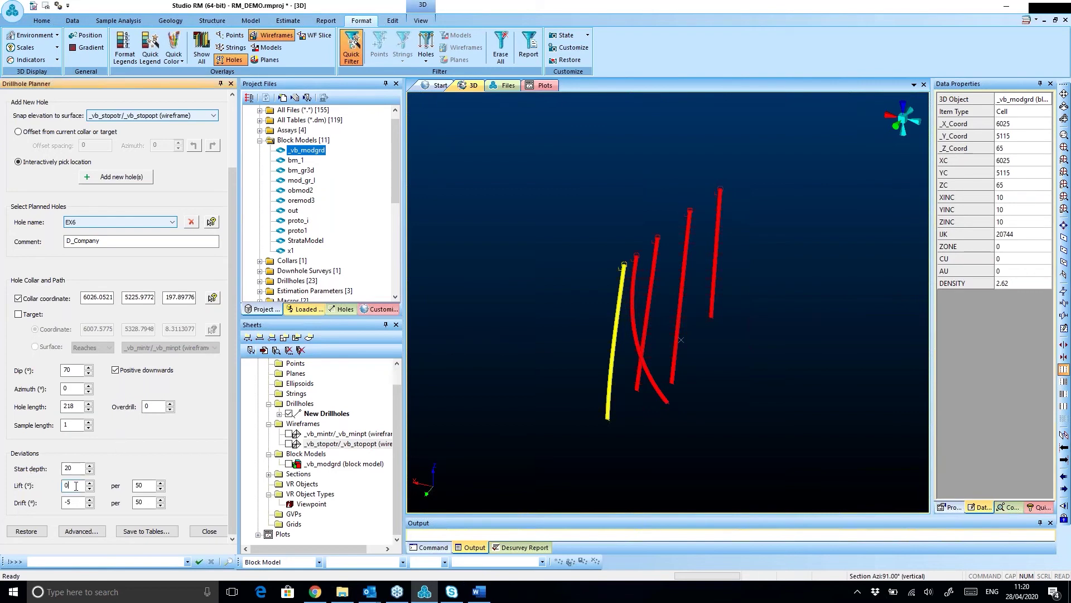
pyautogui.doubleClick(76, 503)
pyautogui.write('0')
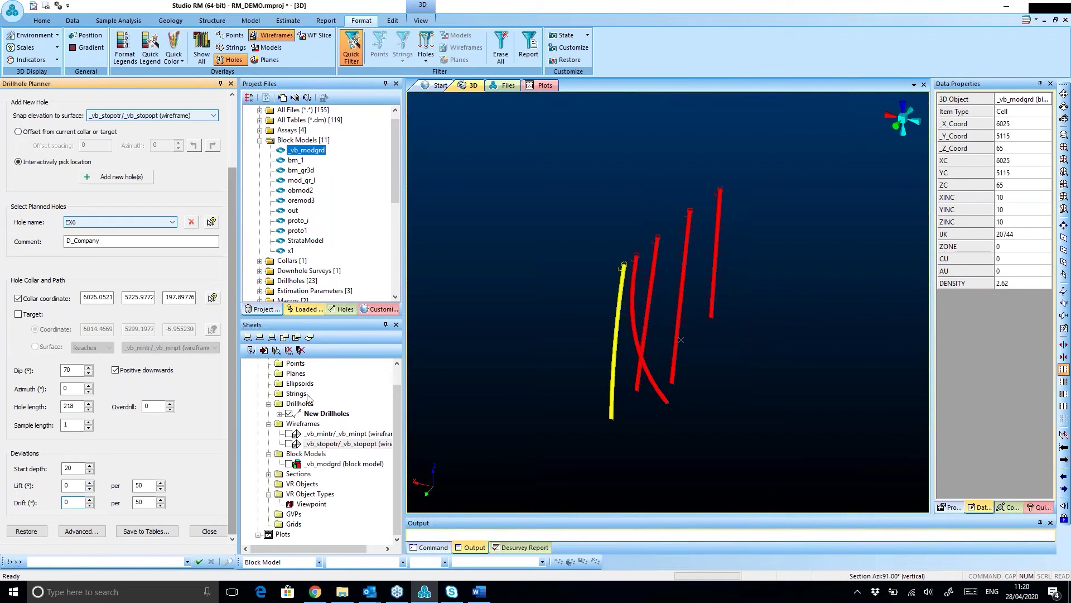
# - Align the view to the section and show the _vb_stopotr/_vb_stopopt and _vb_mintr/_vb_minpt wireframes
pyautogui.moveTo(640, 291)
pyautogui.keyDown('shift'); pyautogui.mouseDown()
pyautogui.moveTo(677, 290)
pyautogui.moveTo(661, 296)
pyautogui.mouseUp(); pyautogui.keyUp('shift')
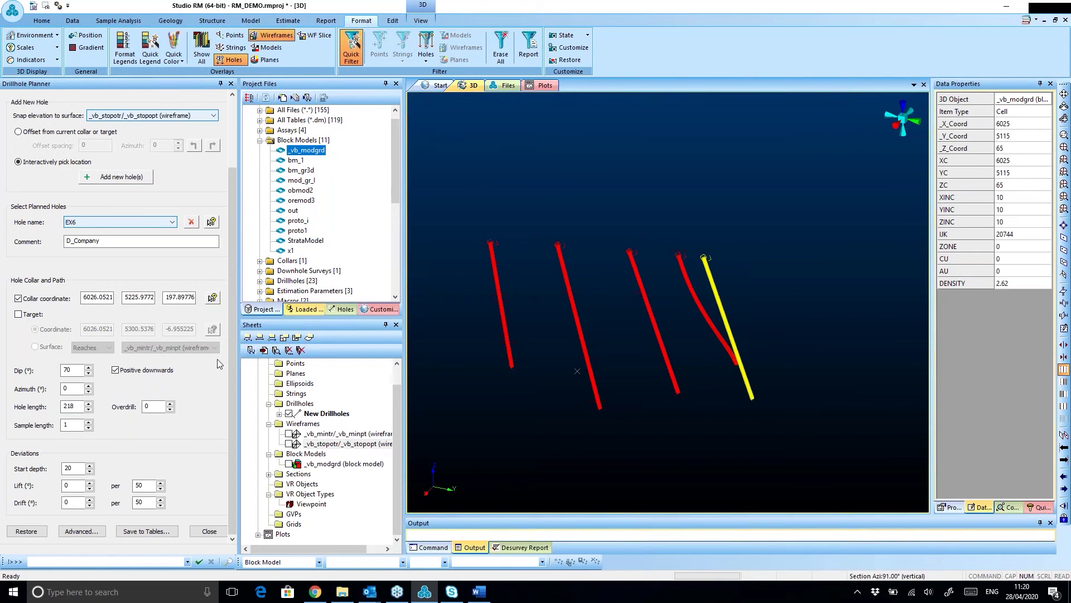
pyautogui.click(420, 21)
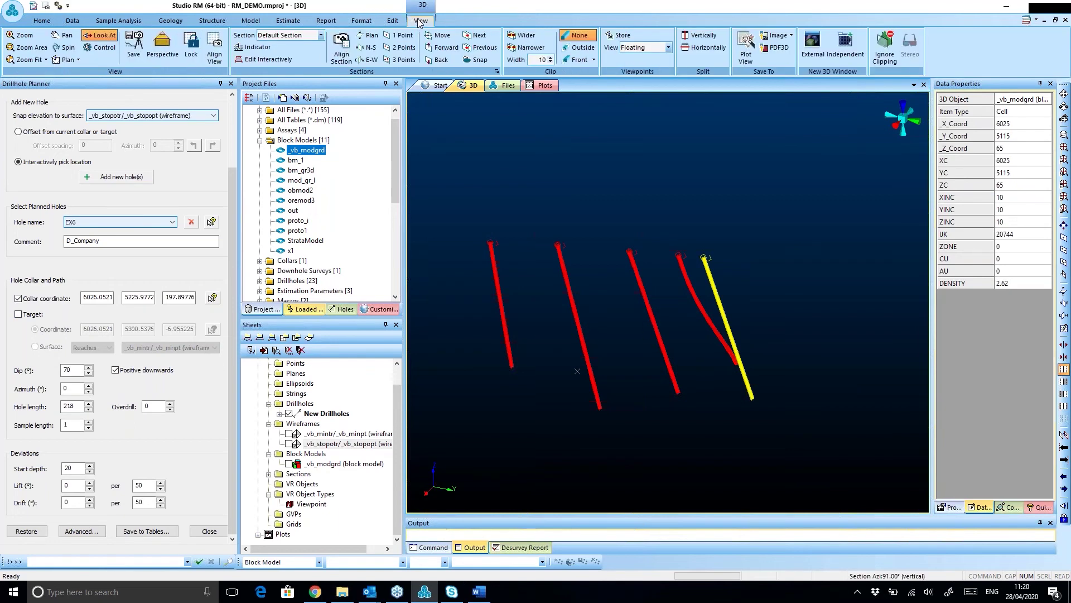
pyautogui.click(212, 59)
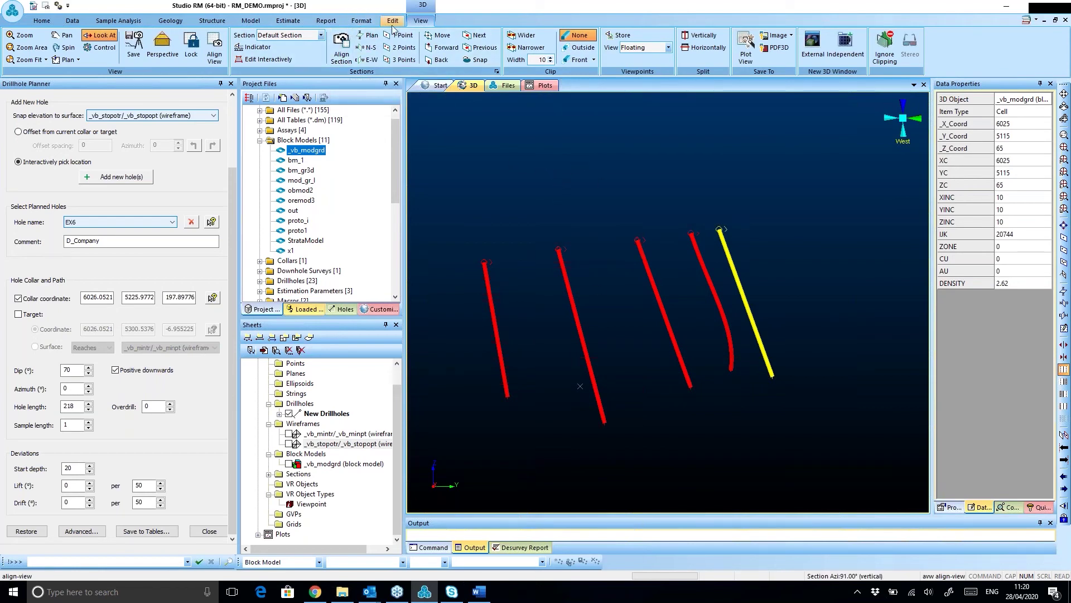
pyautogui.click(289, 444)
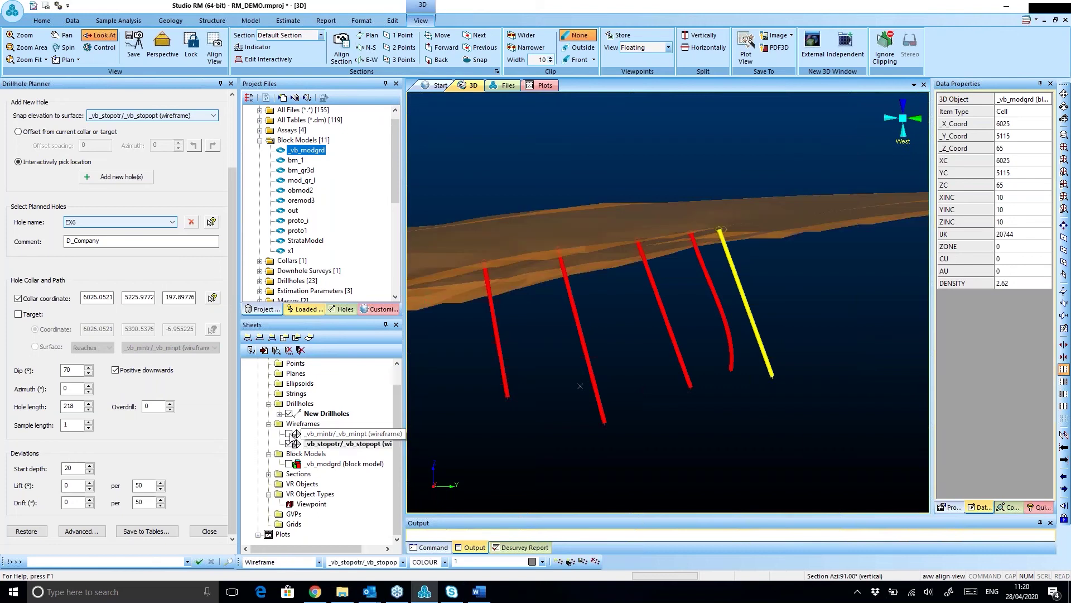
pyautogui.click(289, 433)
pyautogui.moveTo(545, 394); pyautogui.dragTo(628, 372, button='middle')
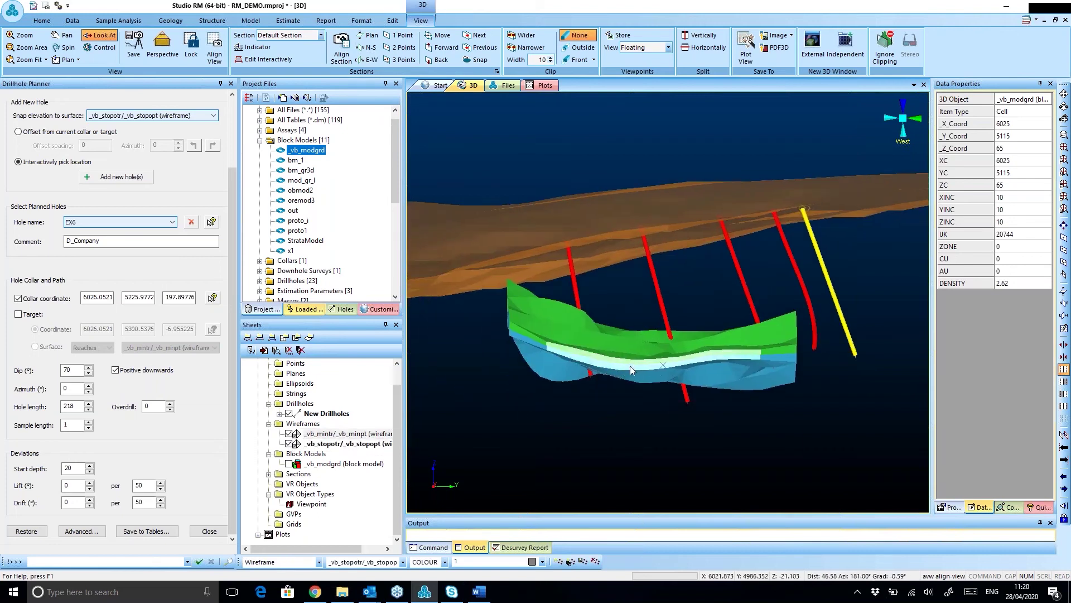
# - Clip the data outside the section, display the wireframes as slices, and collapse the data properties to enlarge the 3D view
pyautogui.click(340, 56)
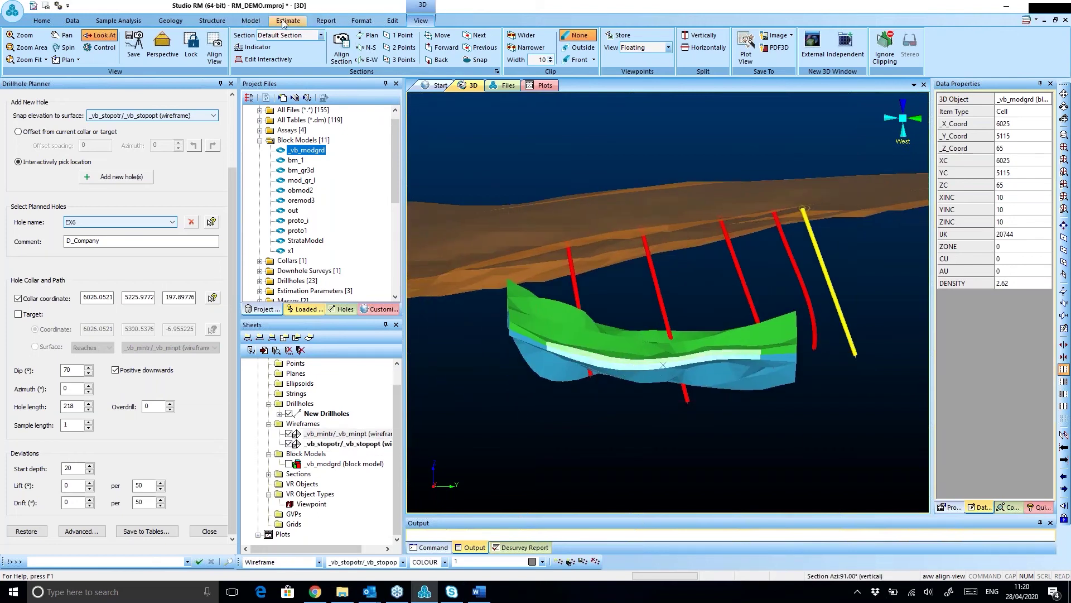
pyautogui.click(579, 48)
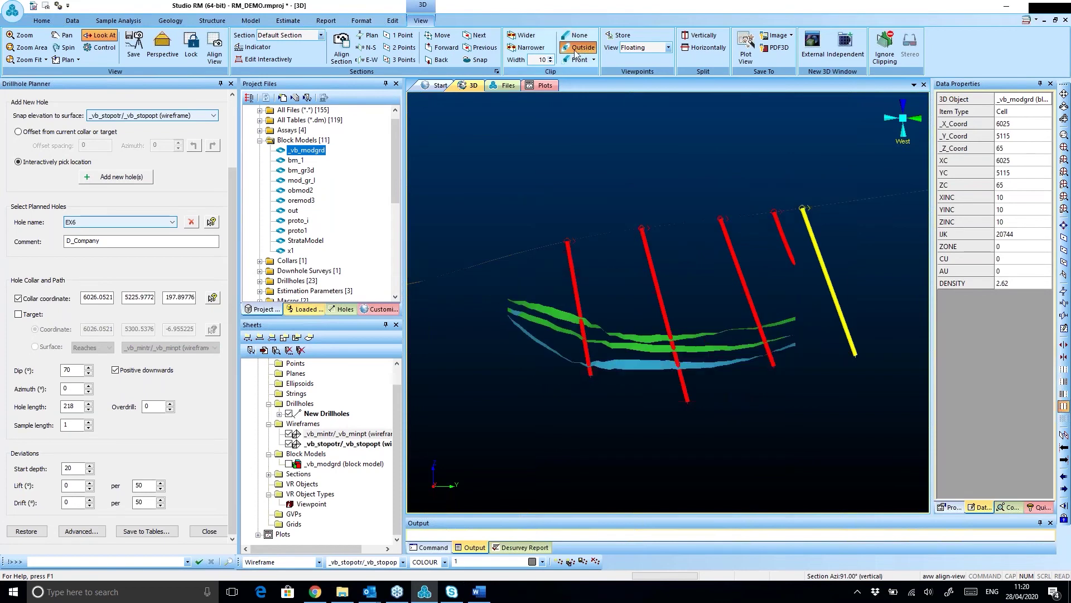
pyautogui.click(360, 20)
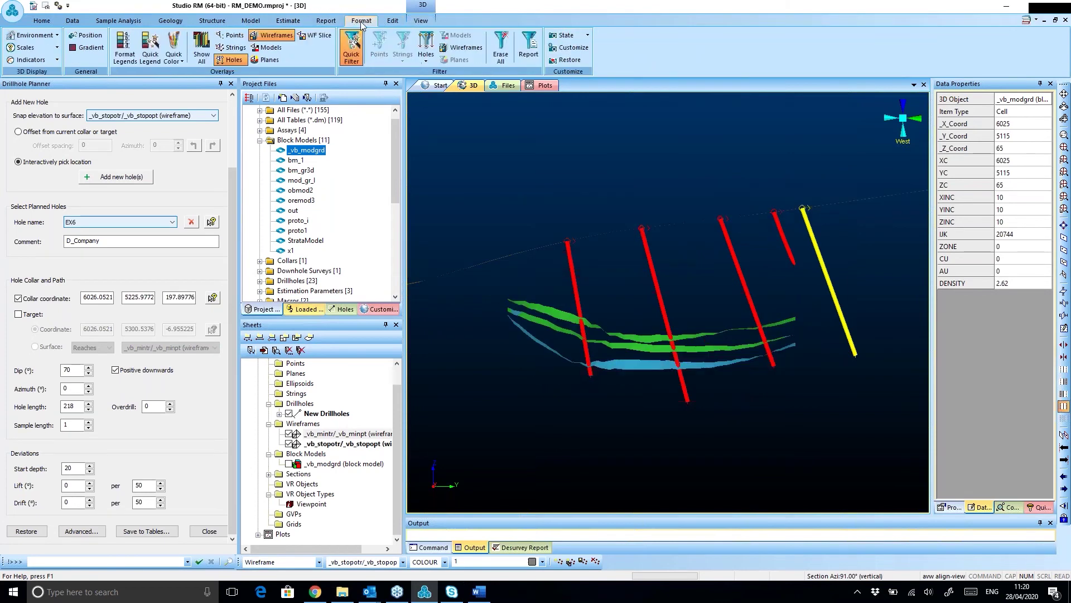
pyautogui.click(324, 37)
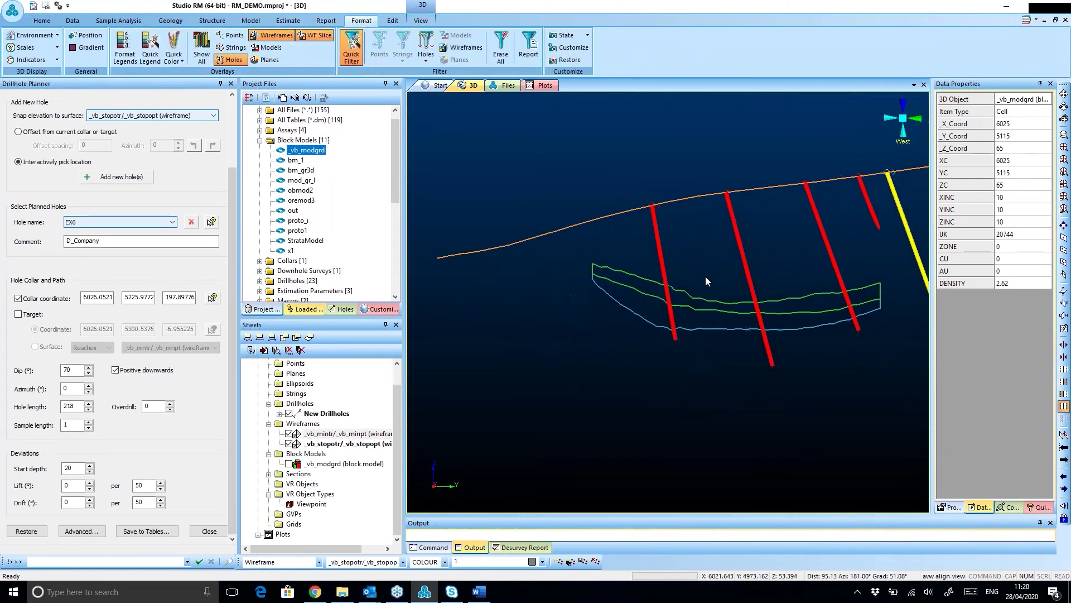
pyautogui.moveTo(725, 290); pyautogui.dragTo(627, 319)
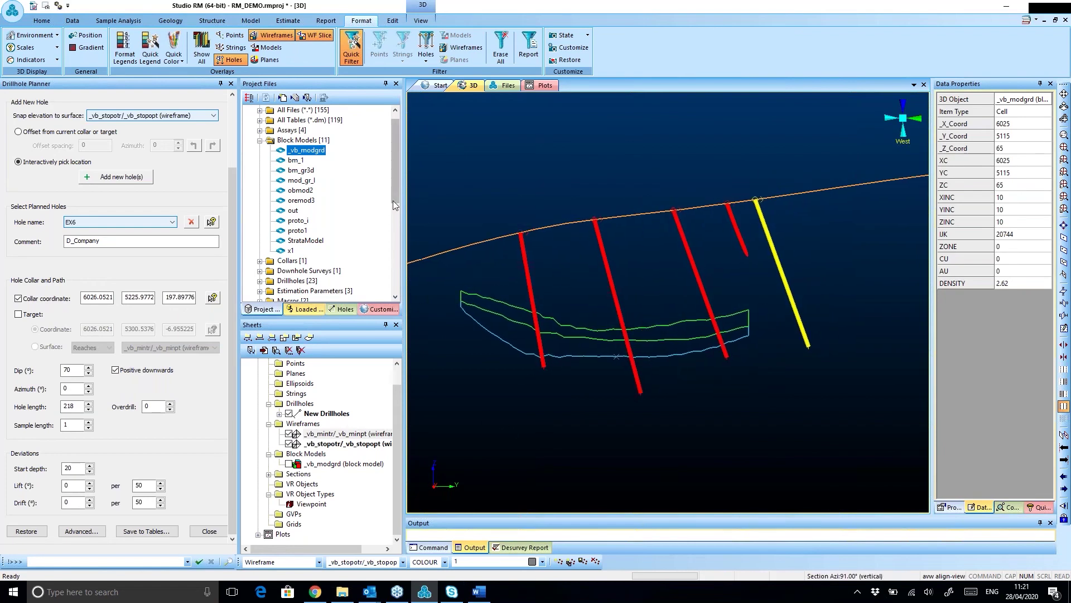
pyautogui.click(1040, 84)
pyautogui.moveTo(714, 294); pyautogui.dragTo(698, 326)
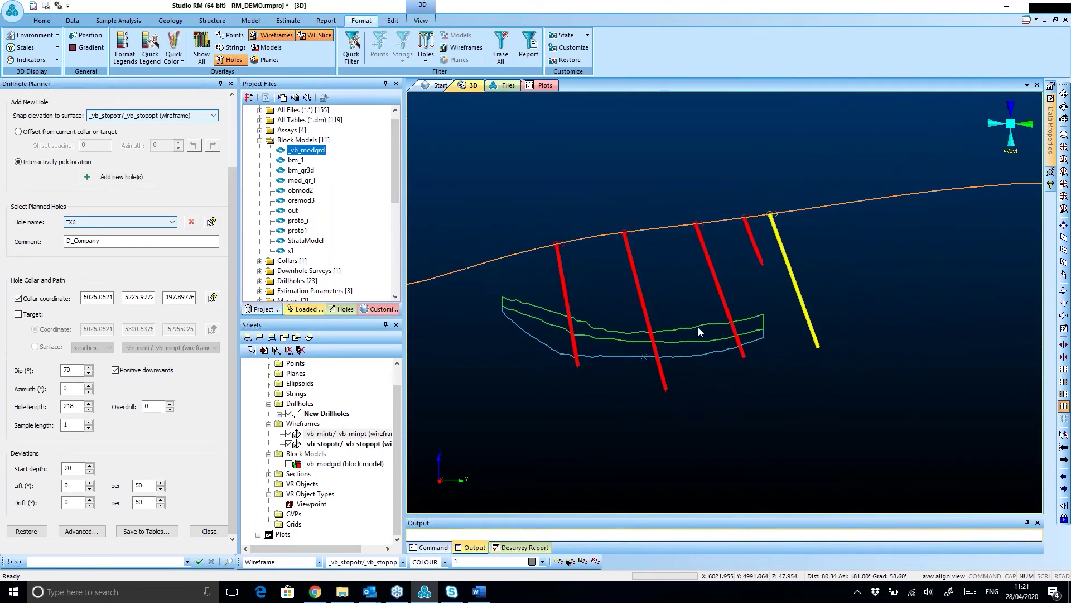
pyautogui.moveTo(698, 326); pyautogui.dragTo(693, 317, button='middle')
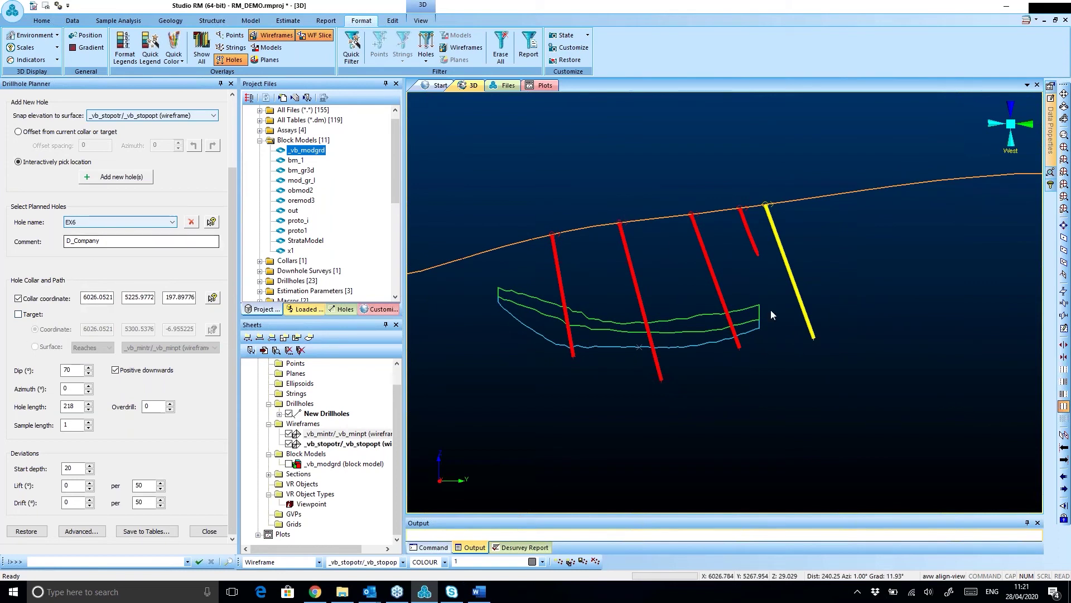
# - Give planned hole EX2 a target coordinate, picking its location on the section just below the mineralisation outline
pyautogui.click(74, 222)
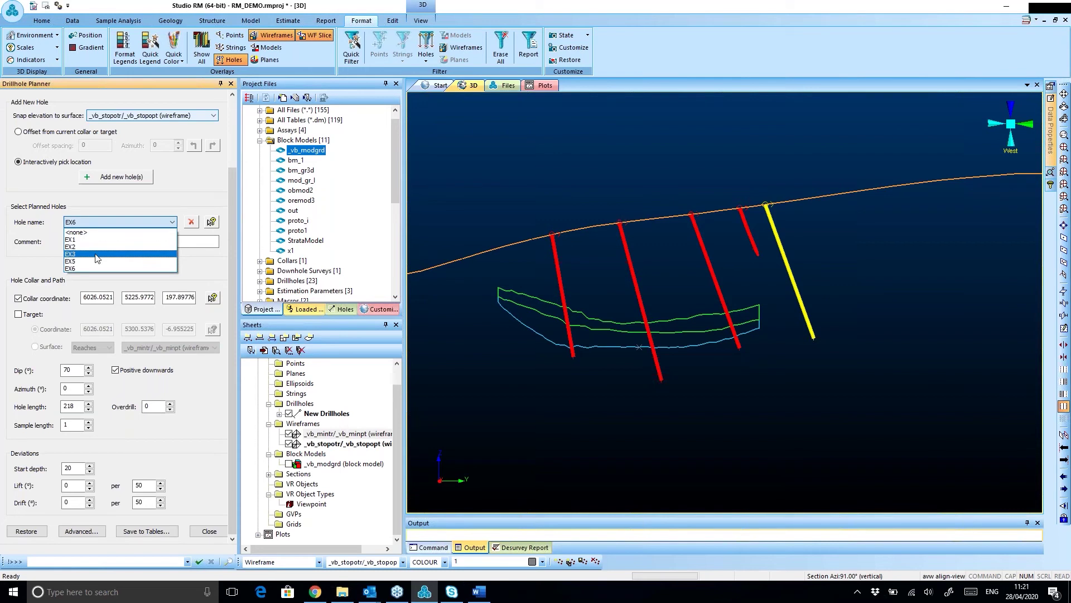
pyautogui.click(75, 229)
pyautogui.click(108, 223)
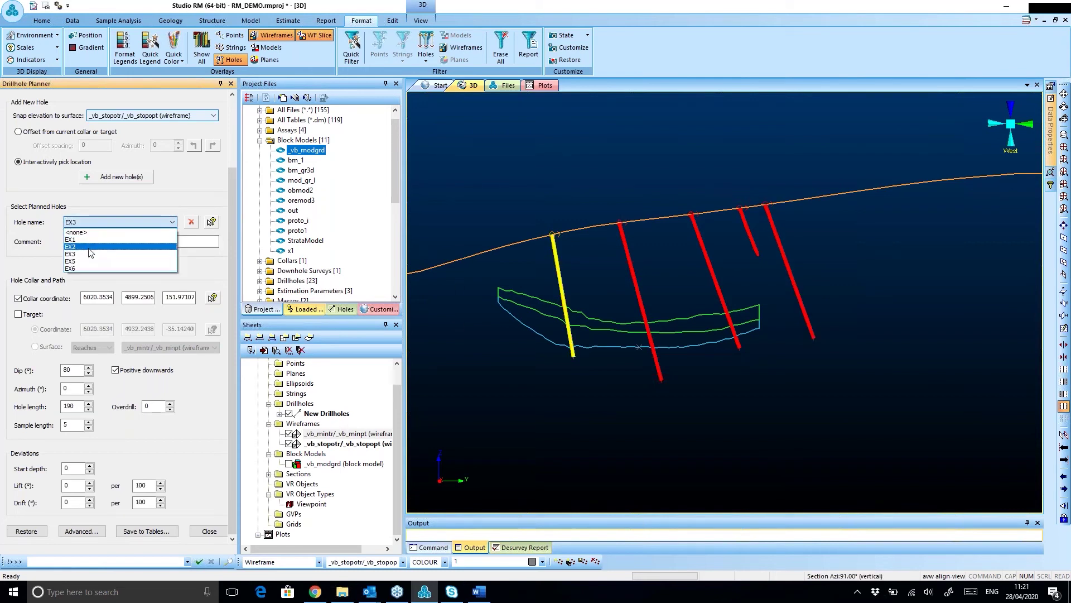
pyautogui.click(100, 246)
pyautogui.moveTo(628, 376); pyautogui.dragTo(671, 377, button='middle')
pyautogui.scroll(3, 675, 358)
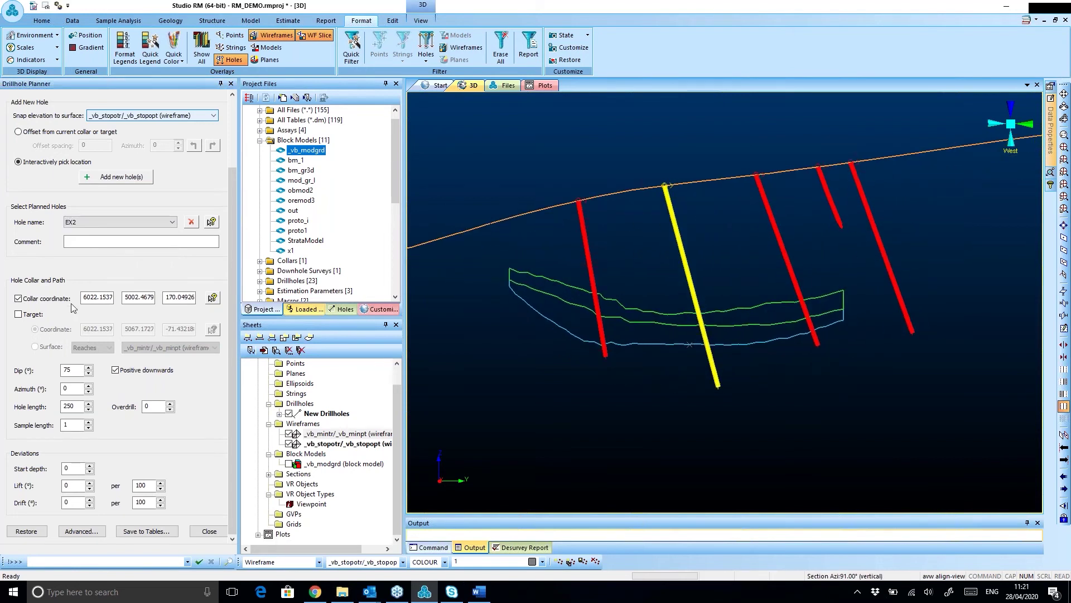
pyautogui.click(27, 316)
pyautogui.moveTo(719, 426); pyautogui.dragTo(690, 416, button='middle')
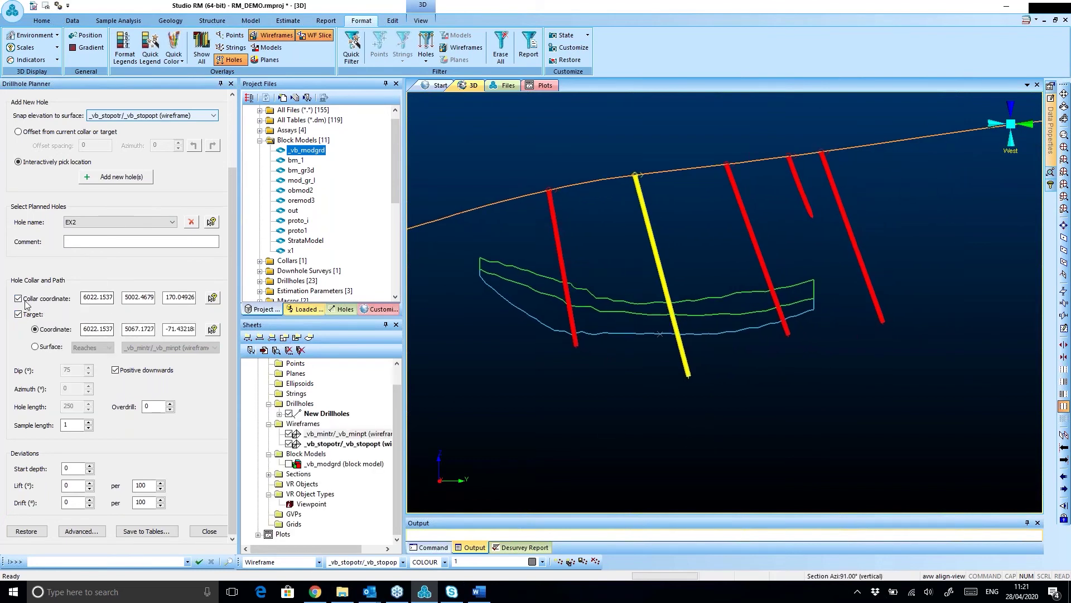
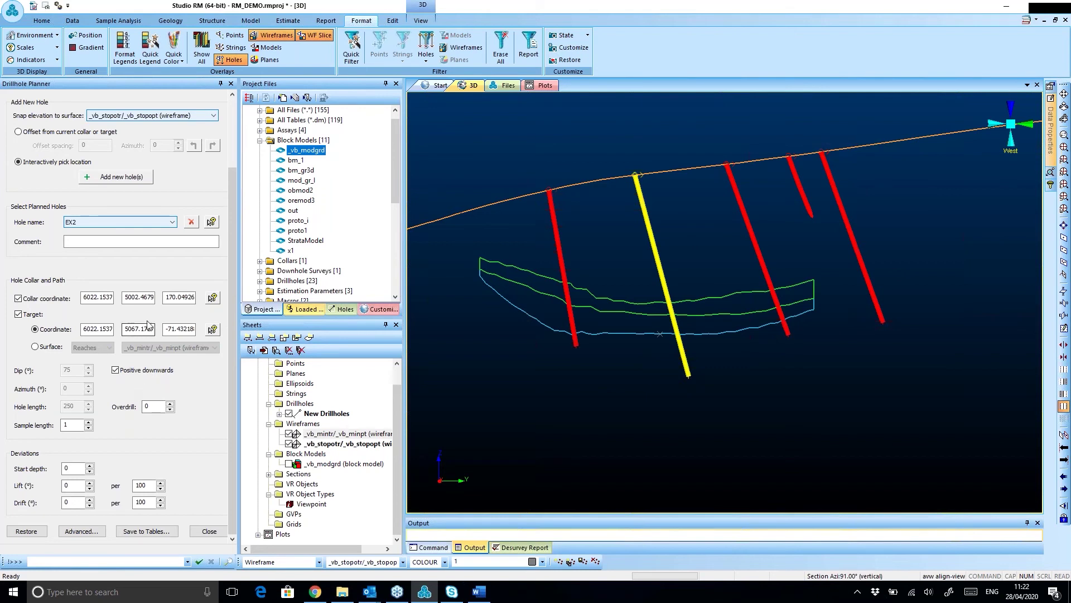
pyautogui.click(213, 329)
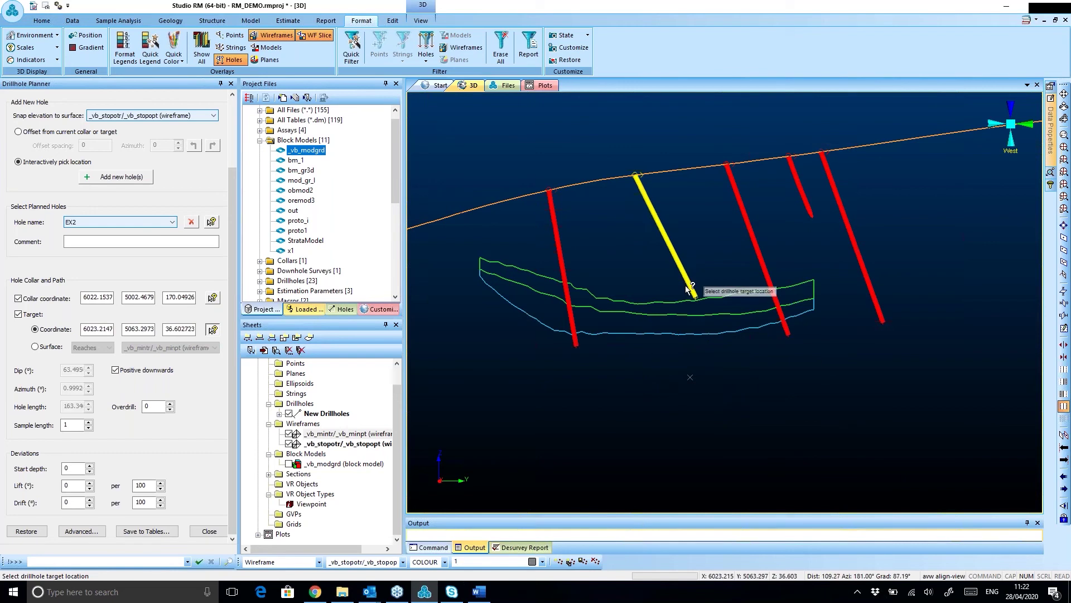
pyautogui.click(694, 357)
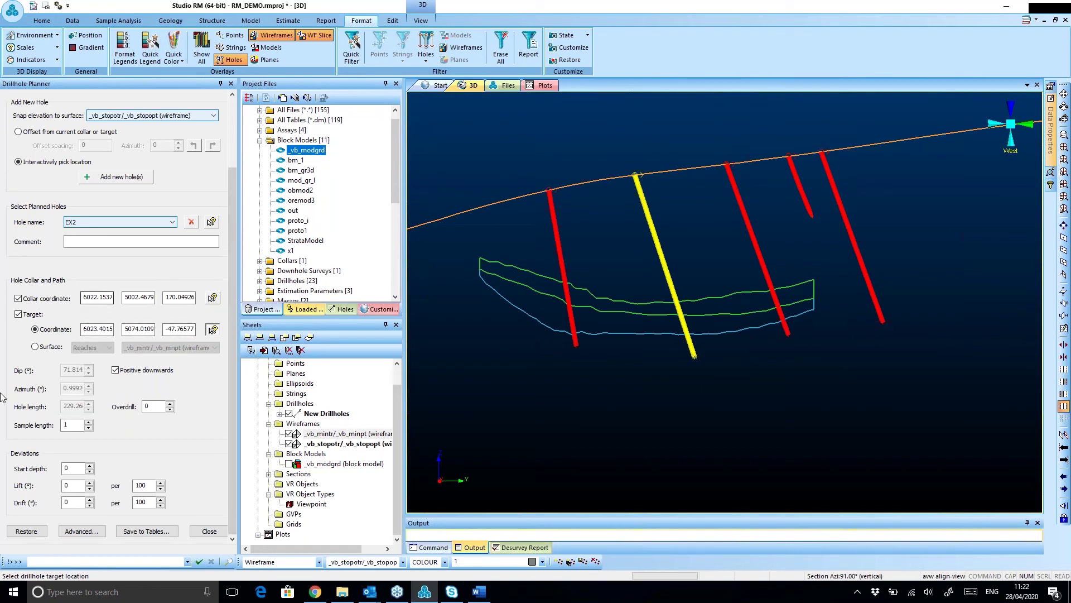
# - Switch the target of EX2 to the _vb_mintr/_vb_minpt surface, trying Reaches and ending with Exits
pyautogui.click(35, 347)
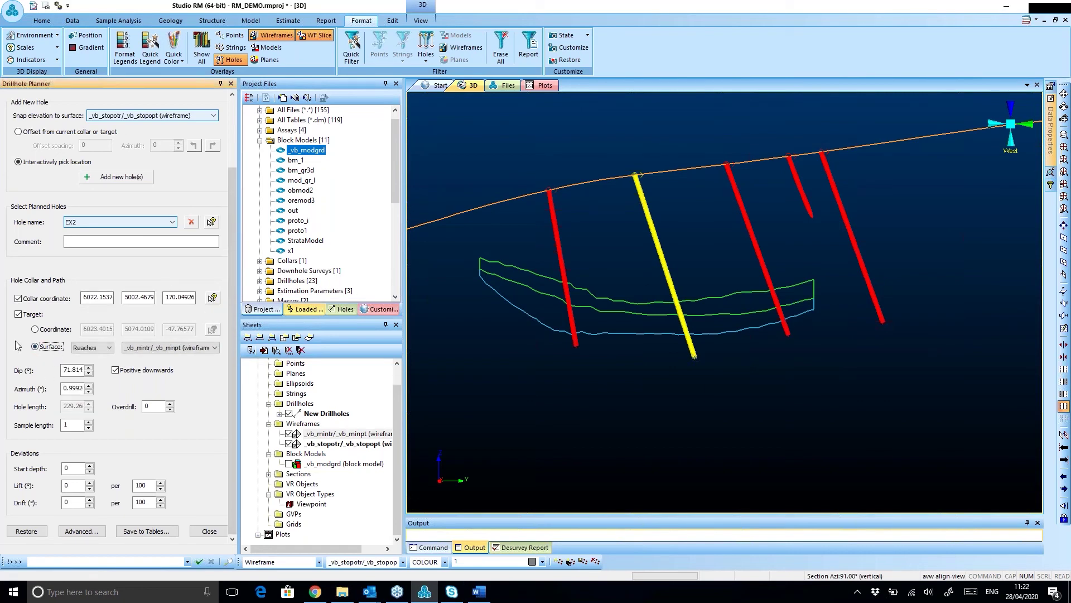
pyautogui.click(92, 348)
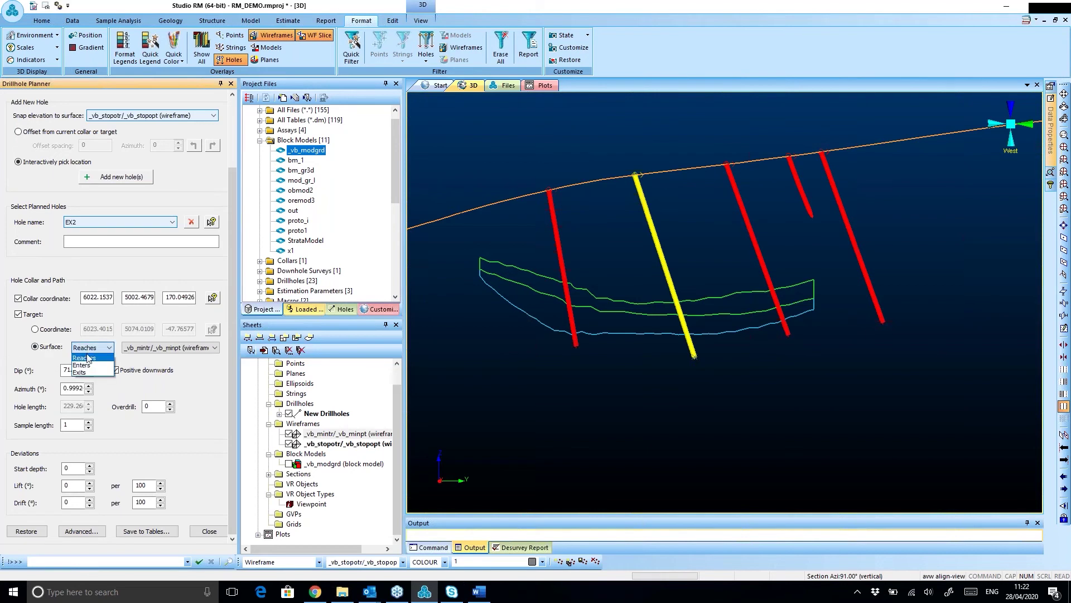
pyautogui.click(218, 383)
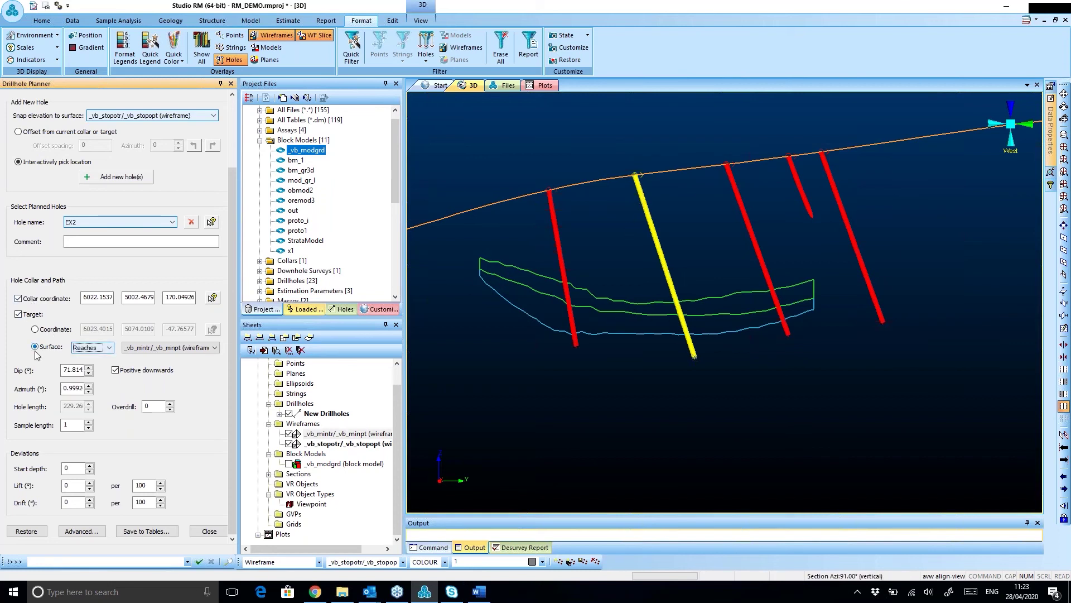
pyautogui.click(88, 350)
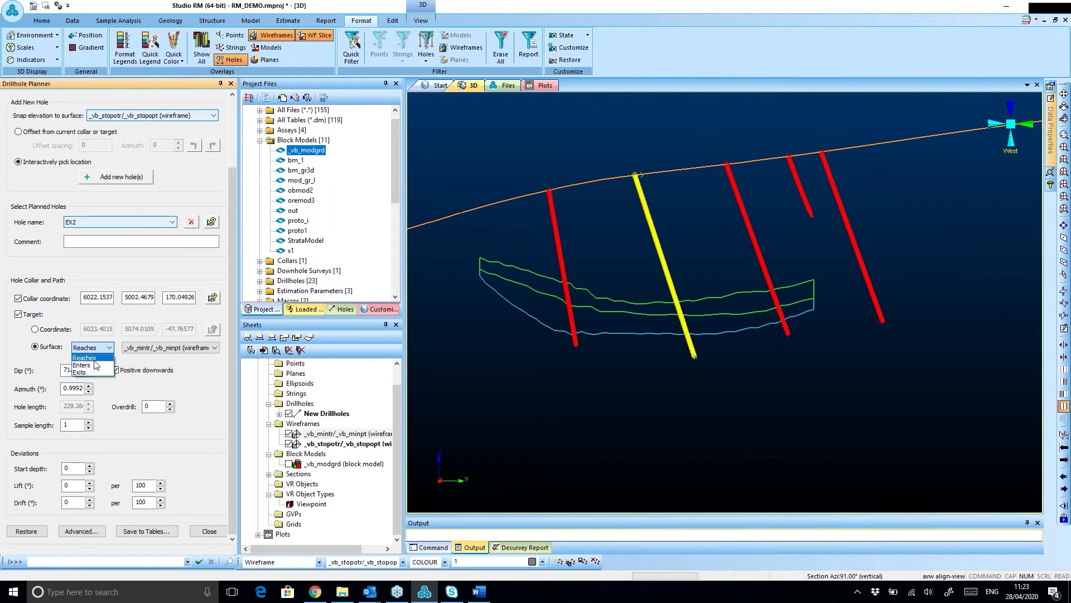
pyautogui.click(85, 358)
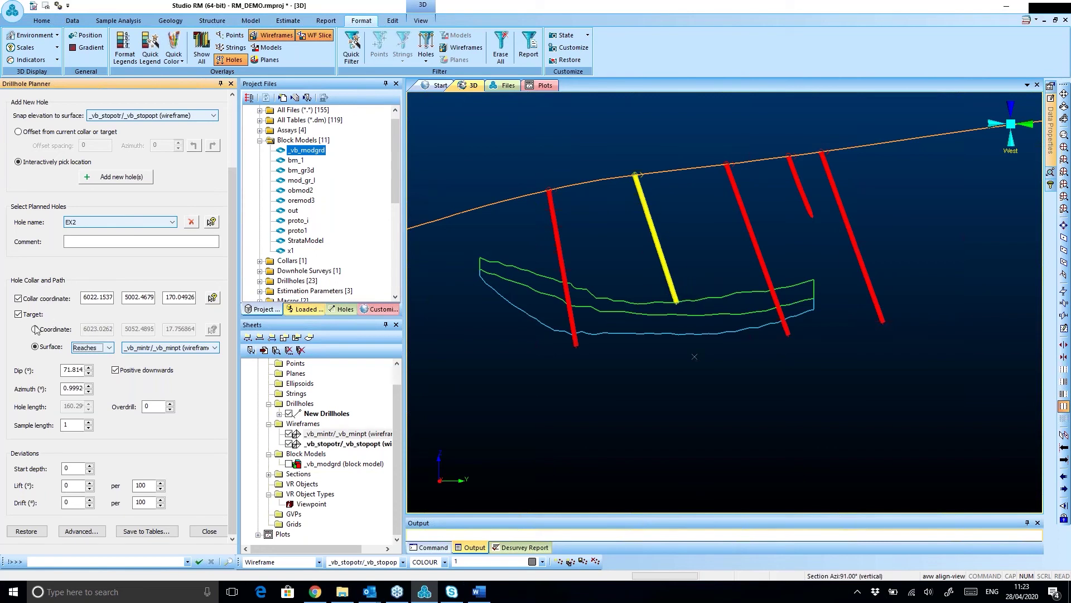
pyautogui.click(82, 352)
pyautogui.click(80, 372)
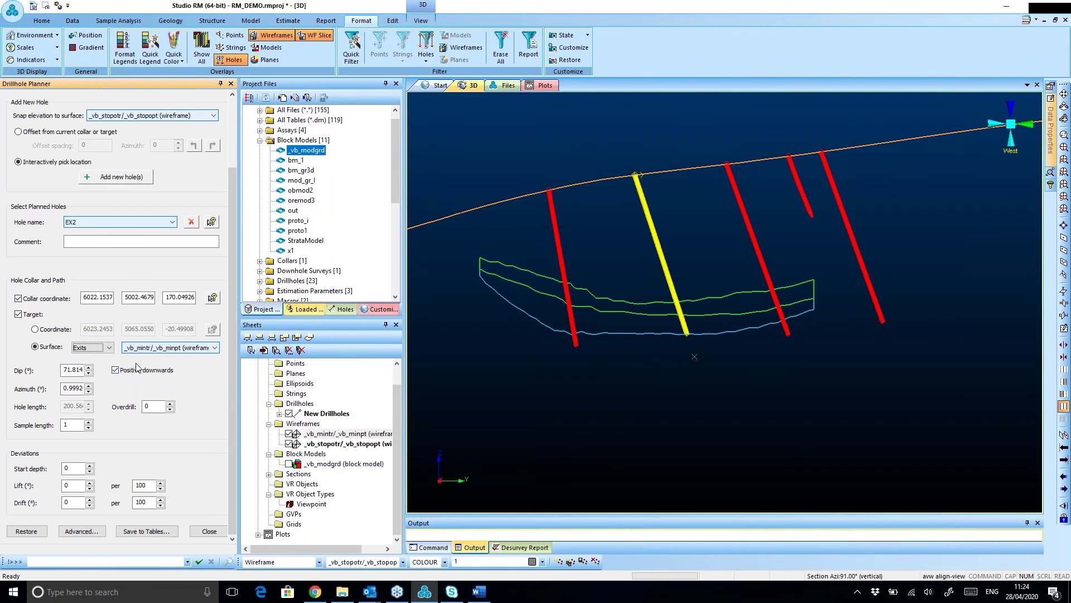
# - Set the overdrill of hole EX2 to 20 and raise it to 30
pyautogui.doubleClick(157, 406)
pyautogui.write('20')
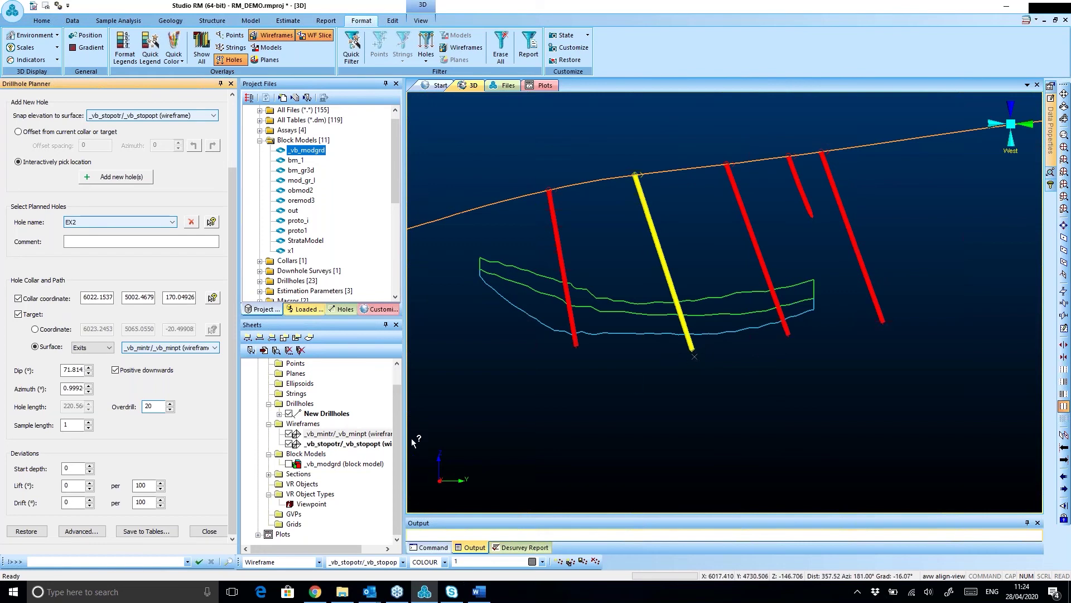
pyautogui.click(169, 404)
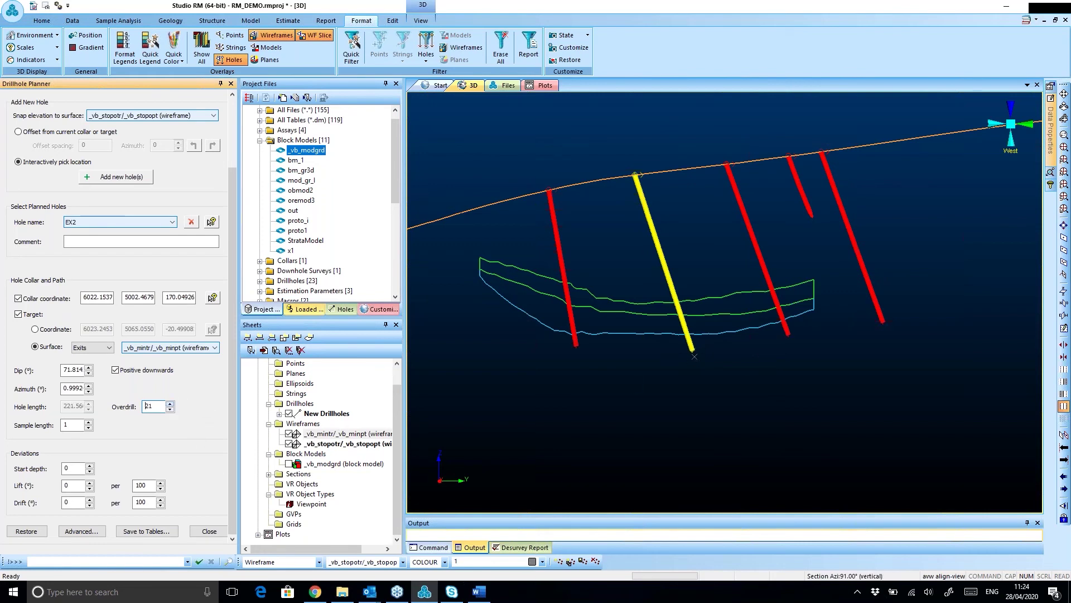
pyautogui.click(170, 409)
pyautogui.click(170, 404)
pyautogui.click(170, 404)
pyautogui.click(170, 404)
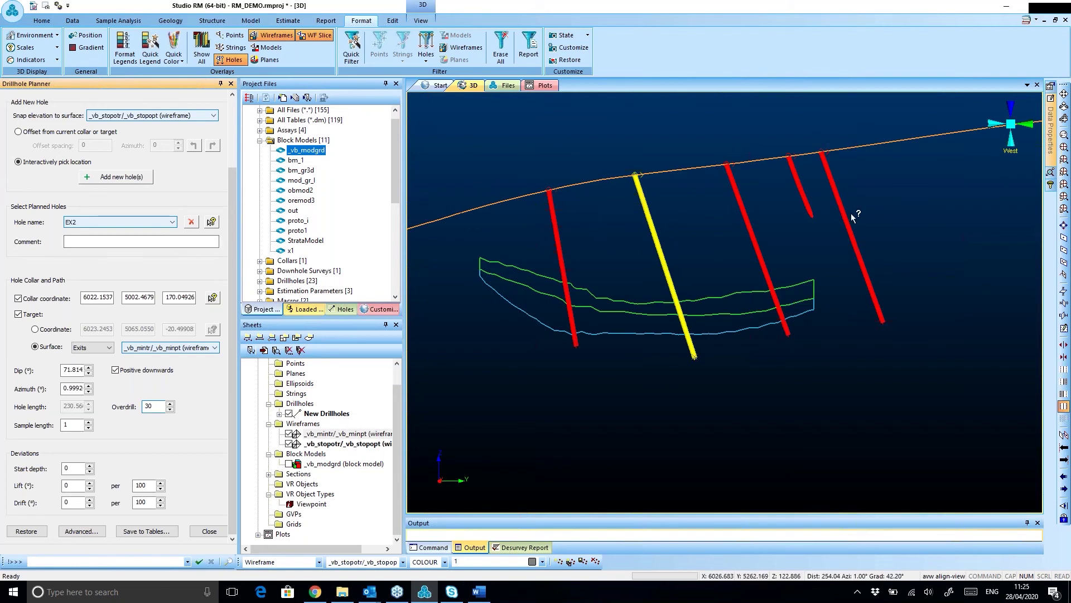
pyautogui.click(130, 222)
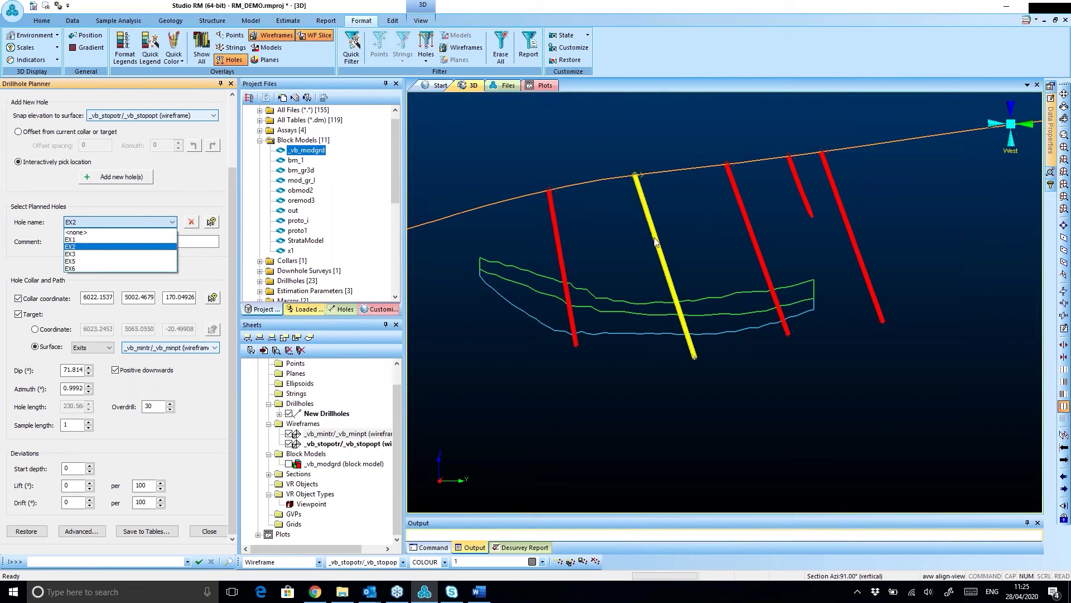
pyautogui.click(646, 409)
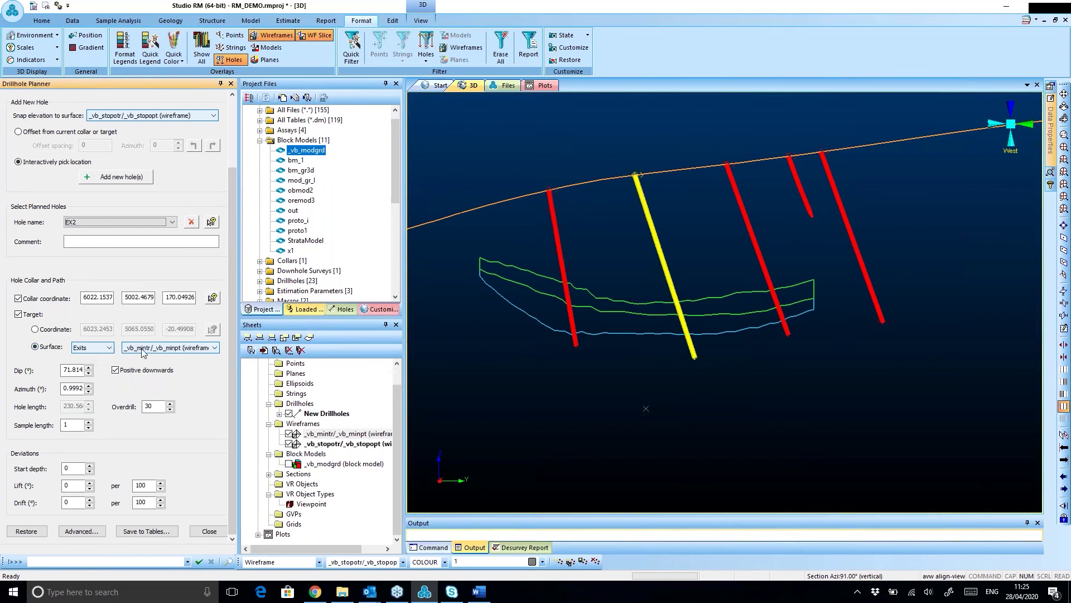
pyautogui.click(173, 349)
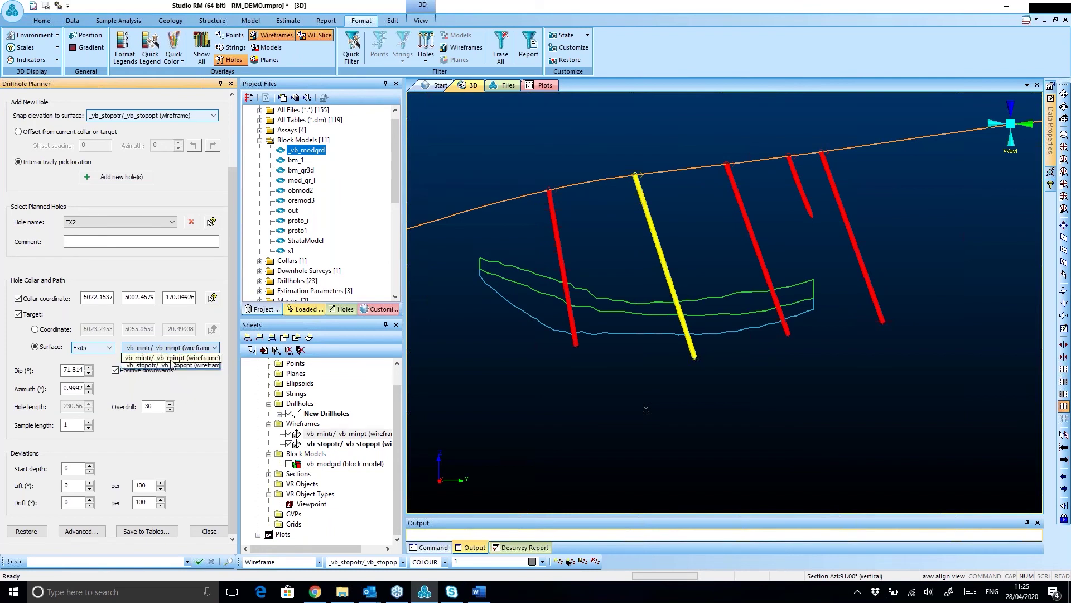
pyautogui.click(188, 349)
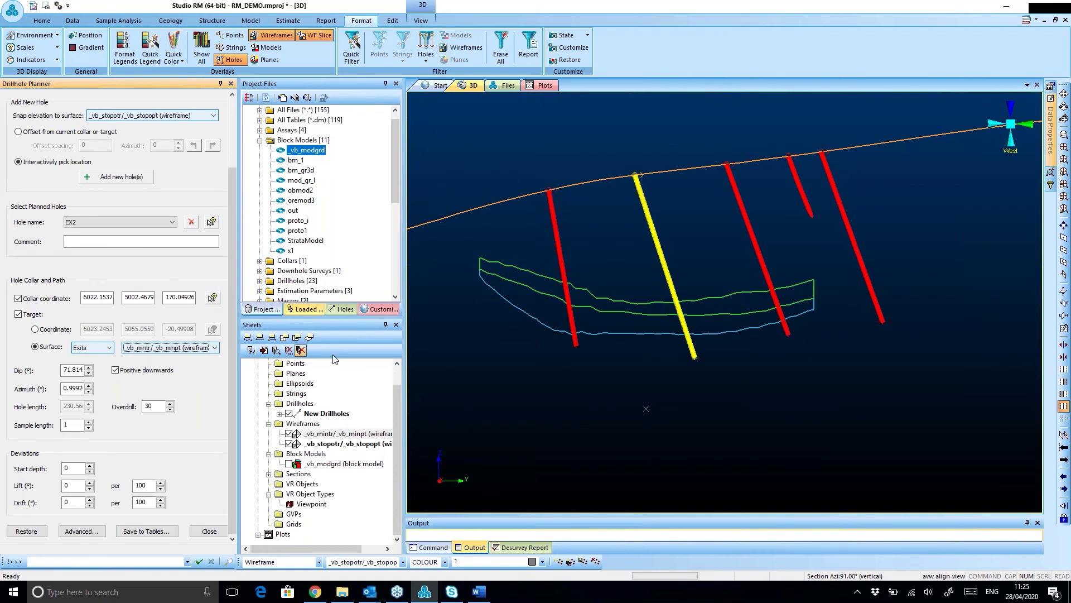
# - Turn off the section clipping and display the wireframes in full instead of as slices
pyautogui.scroll(-1, 574, 340)
pyautogui.scroll(-1, 585, 356)
pyautogui.moveTo(584, 356); pyautogui.dragTo(600, 346, button='middle')
pyautogui.scroll(-1, 600, 347)
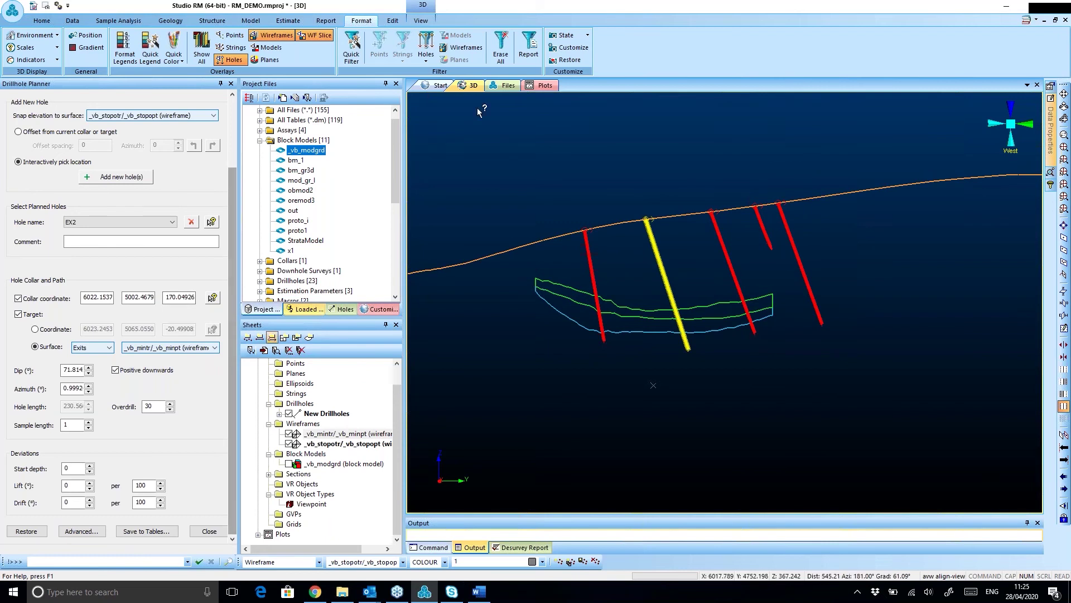
pyautogui.click(422, 21)
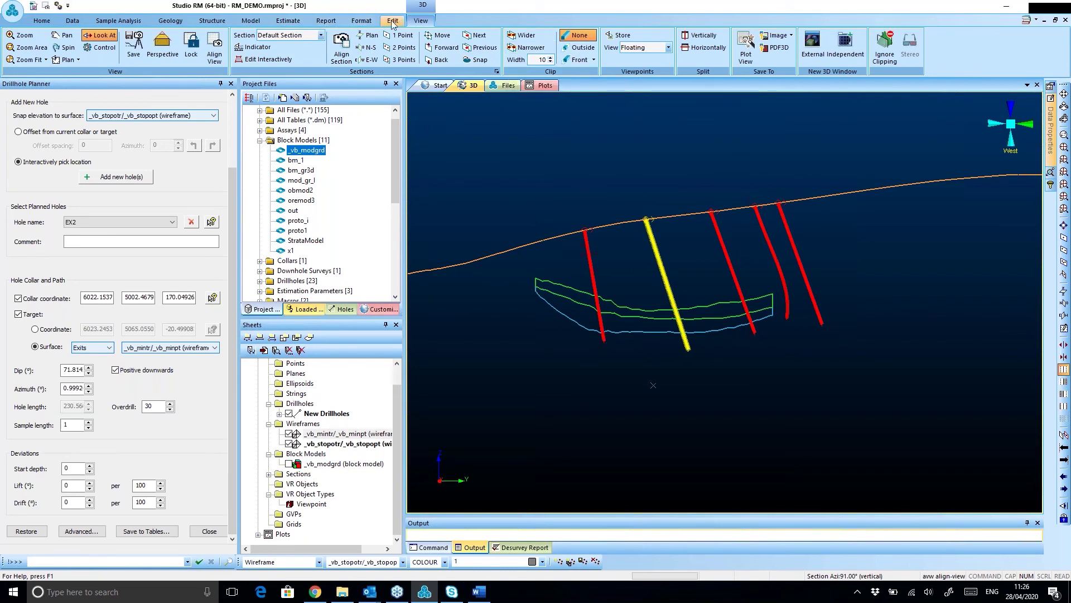
pyautogui.click(361, 21)
pyautogui.click(273, 35)
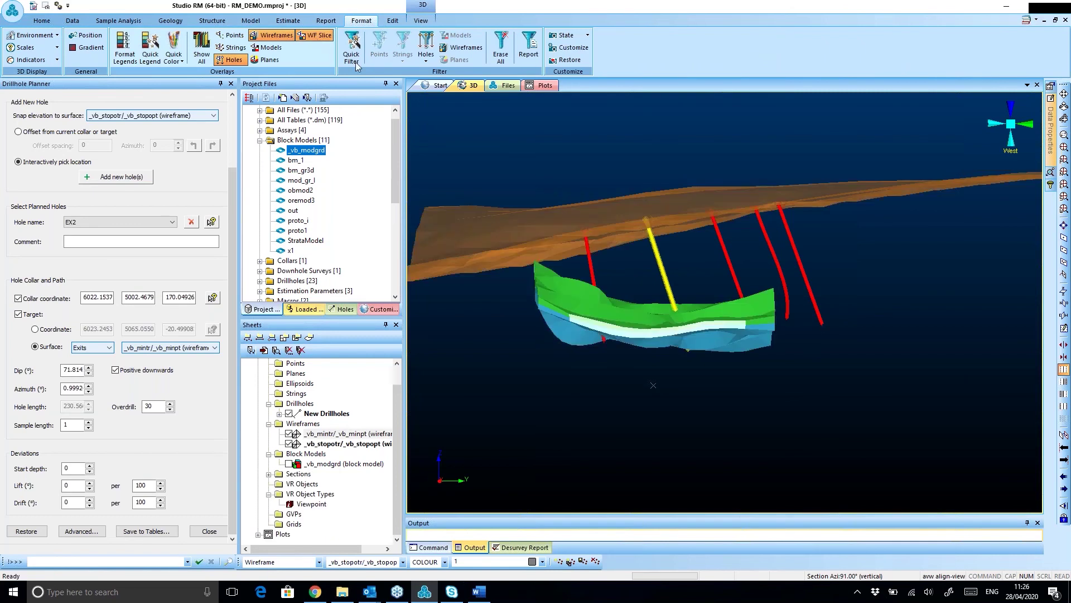
# - View the model in plan and switch the target of hole EX2 back from the surface to its coordinate
pyautogui.moveTo(768, 284); pyautogui.dragTo(621, 277)
pyautogui.moveTo(571, 350); pyautogui.dragTo(661, 307)
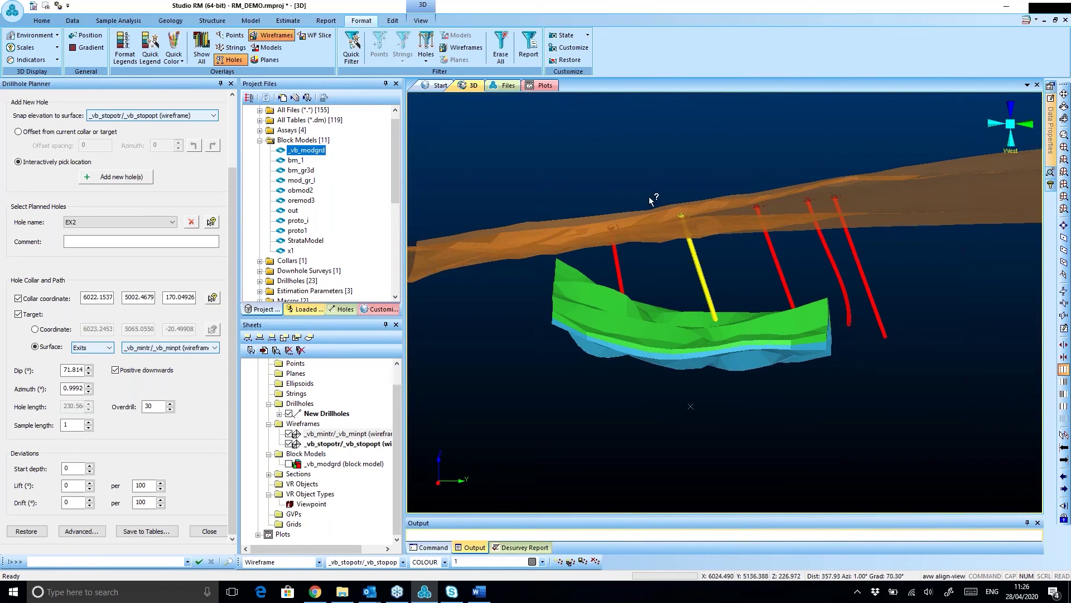
pyautogui.moveTo(701, 261); pyautogui.dragTo(694, 354)
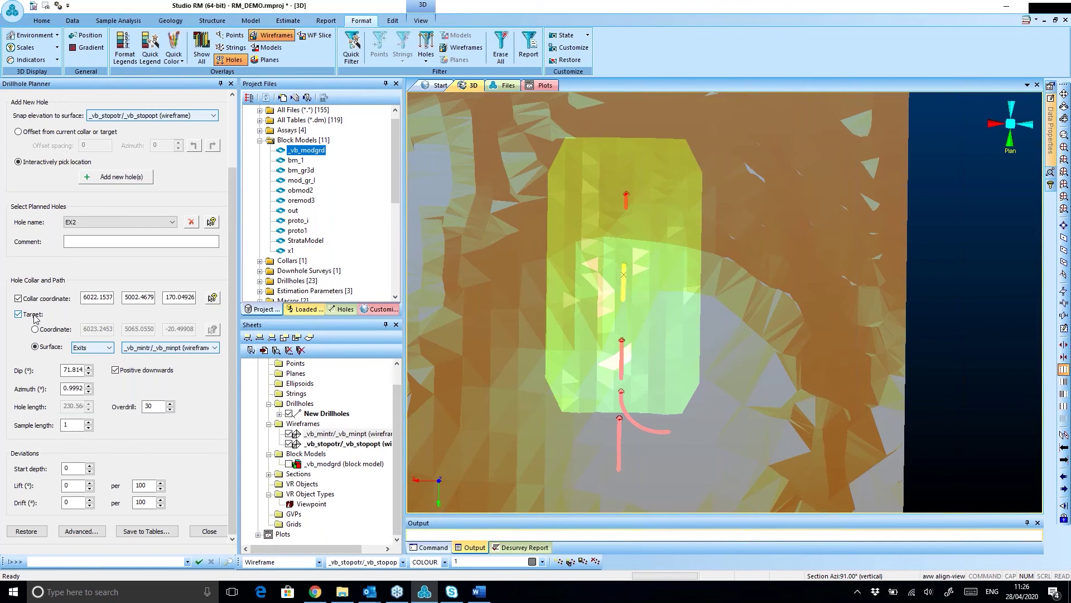
pyautogui.click(51, 333)
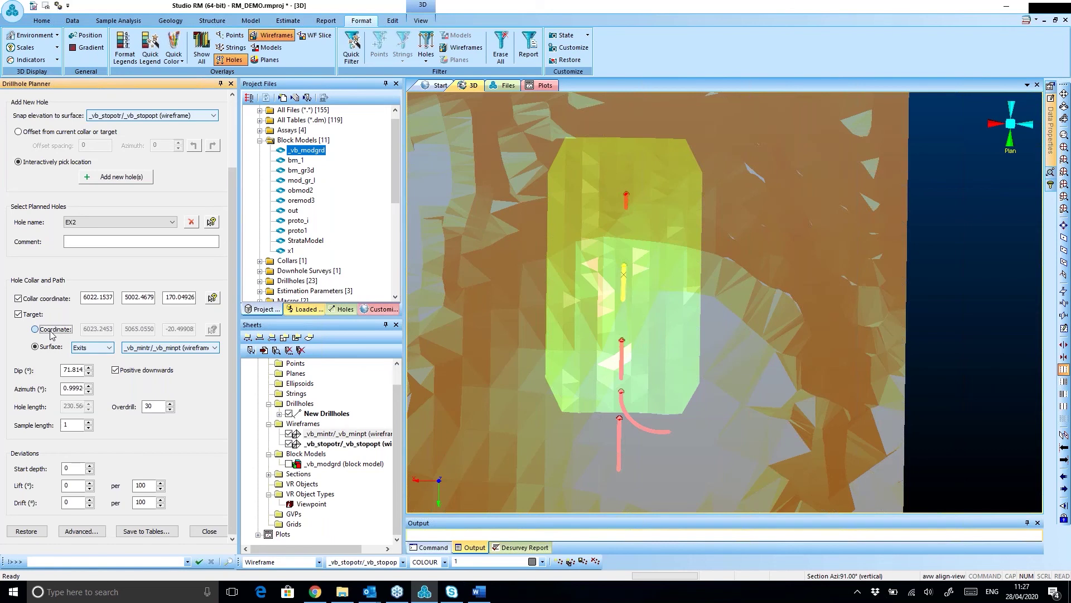
pyautogui.click(51, 333)
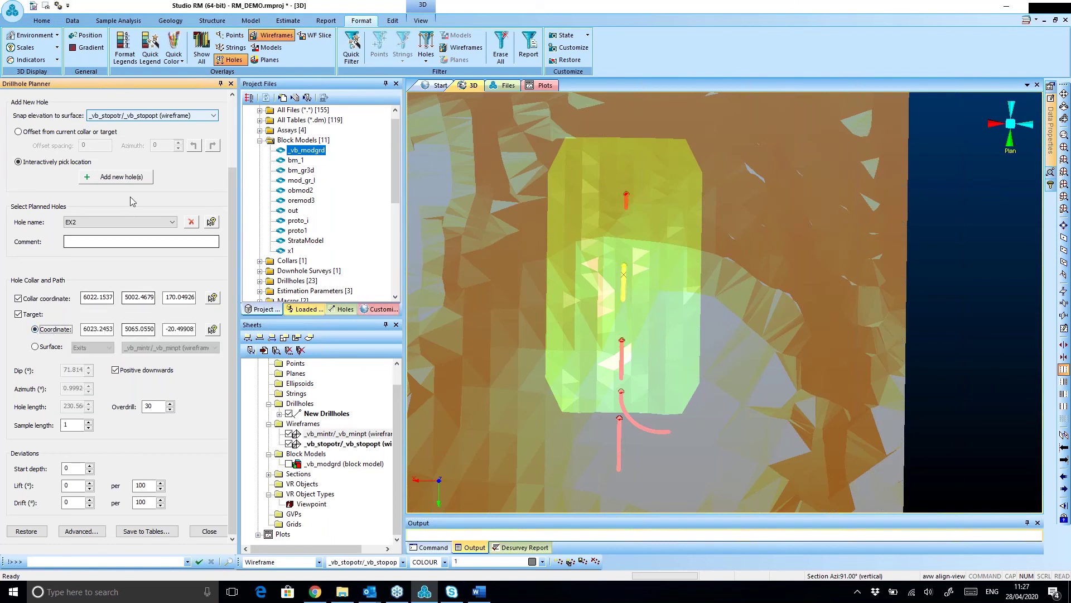
# - Add four new holes in a row from EX2, offset from the current collar at a spacing of 25 and azimuth 0
pyautogui.click(49, 132)
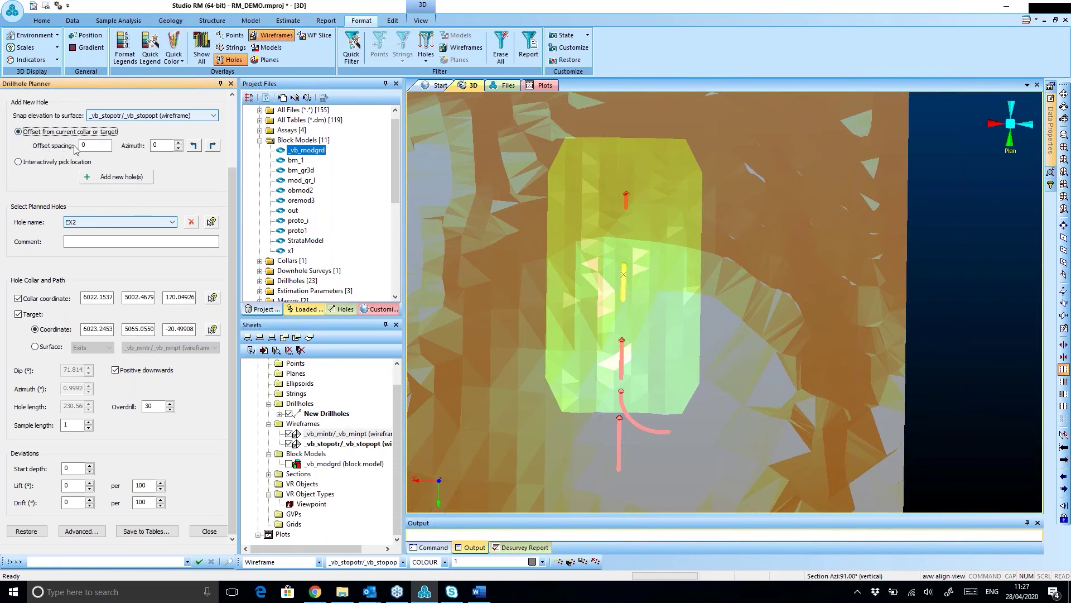
pyautogui.click(100, 145)
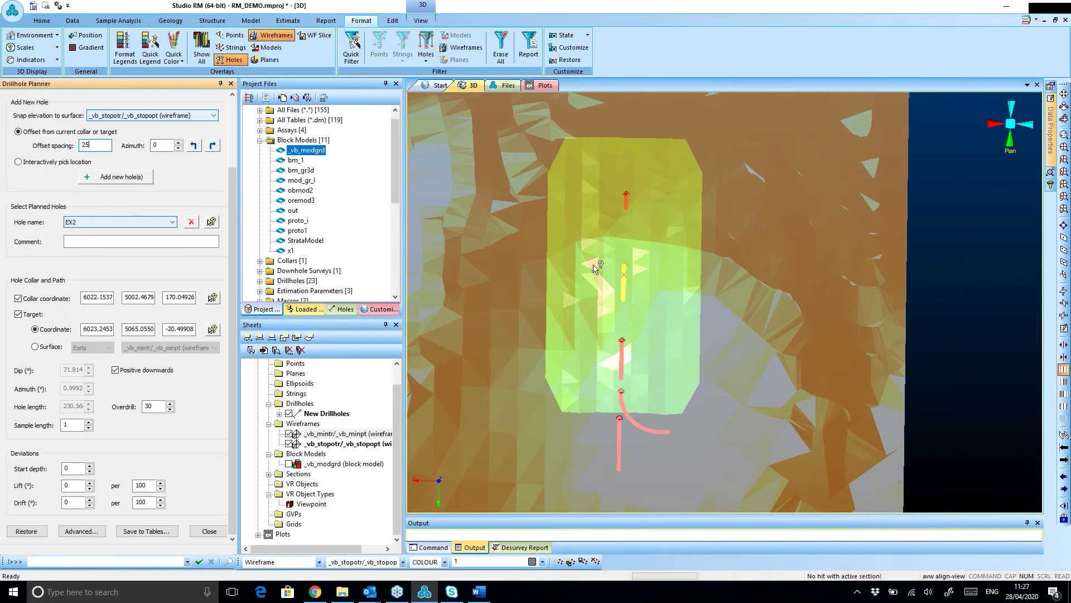
pyautogui.click(117, 178)
pyautogui.click(122, 182)
pyautogui.click(124, 178)
pyautogui.click(124, 178)
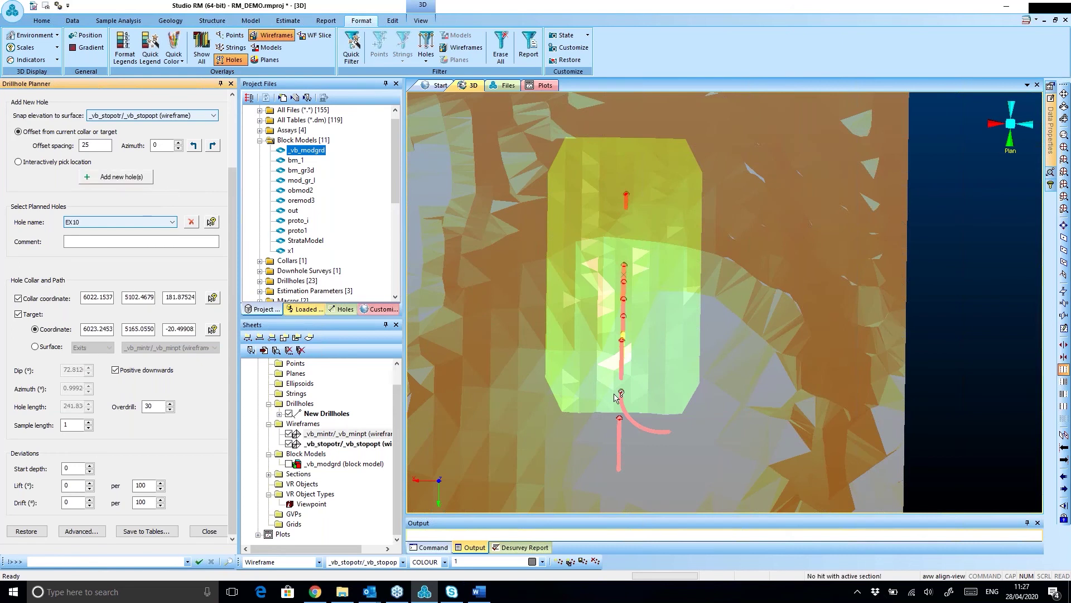
# - Turn the offset azimuth left to 270 and add three more holes at the 25 spacing, from EX10
pyautogui.moveTo(601, 383)
pyautogui.keyDown('shift'); pyautogui.mouseDown()
pyautogui.moveTo(610, 401)
pyautogui.moveTo(603, 391)
pyautogui.mouseUp(); pyautogui.keyUp('shift')
pyautogui.scroll(5, 624, 383)
pyautogui.moveTo(590, 375); pyautogui.dragTo(556, 384, button='middle')
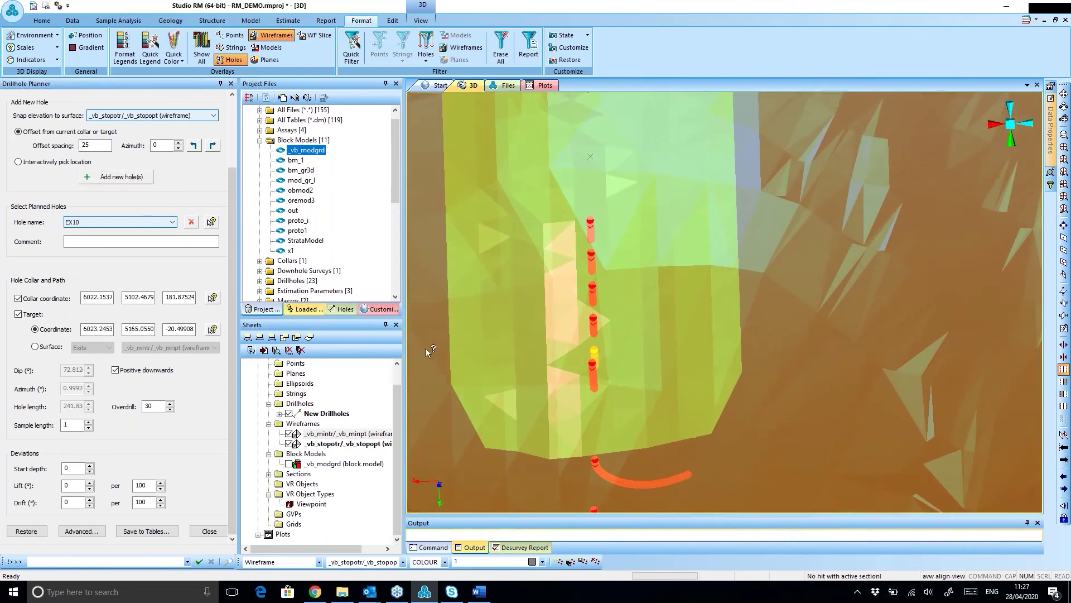
pyautogui.click(193, 146)
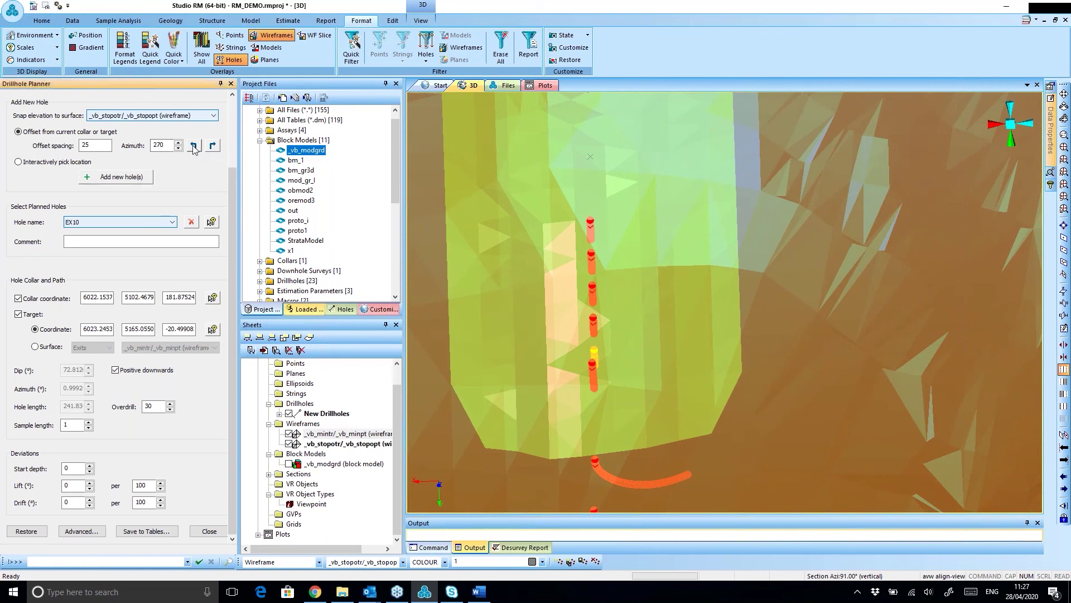
pyautogui.click(131, 182)
pyautogui.click(131, 182)
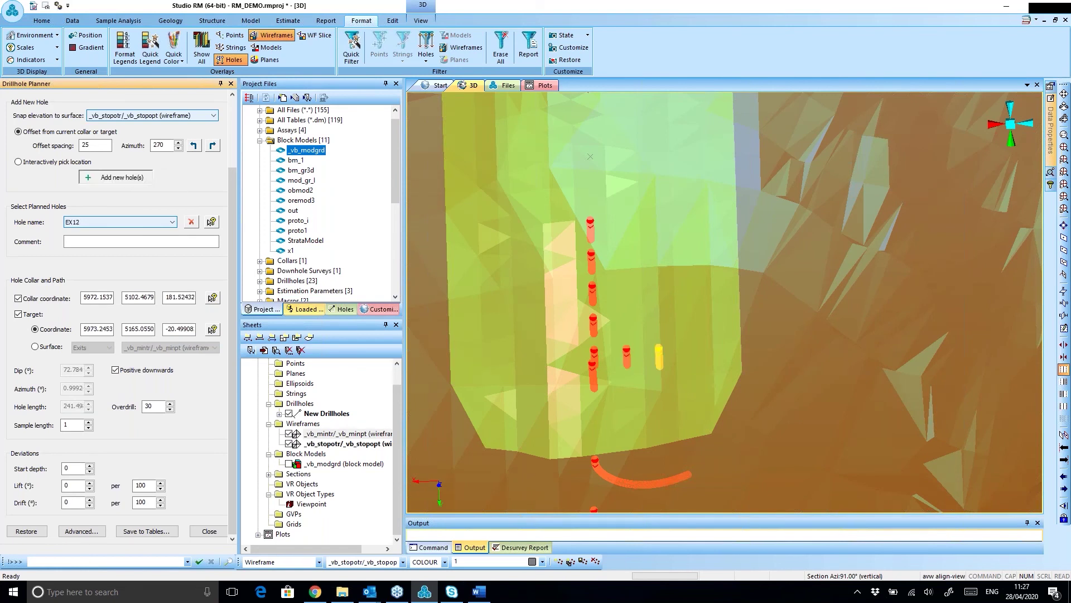
pyautogui.click(131, 182)
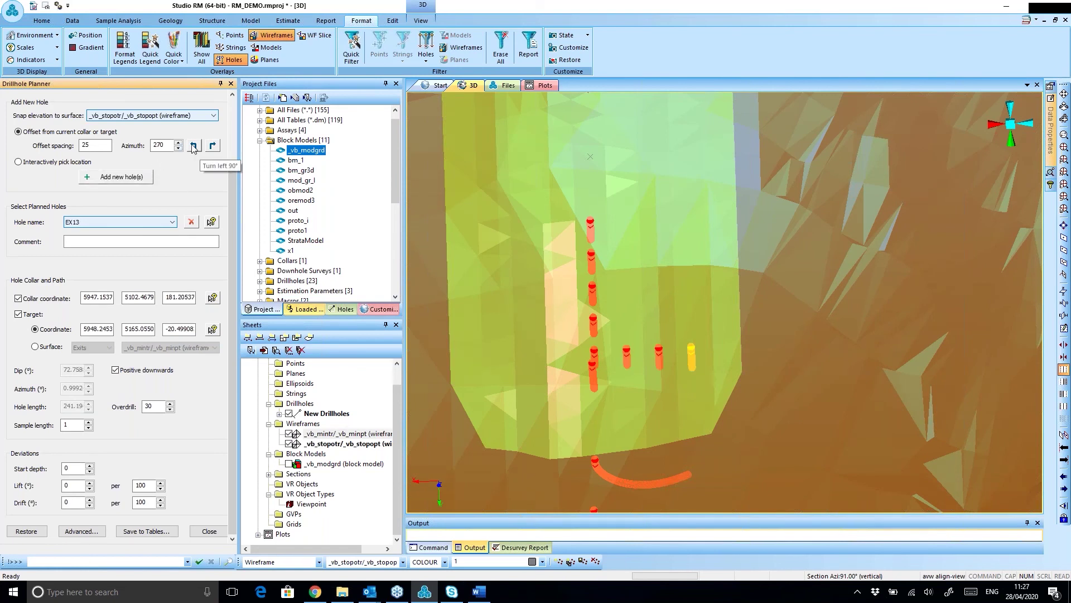
# - Turn the offset direction left another 90° and add seven holes in a row from EX13
pyautogui.click(194, 146)
pyautogui.click(131, 178)
pyautogui.click(132, 177)
pyautogui.click(131, 177)
pyautogui.click(131, 177)
pyautogui.click(131, 177)
pyautogui.click(131, 177)
pyautogui.click(132, 178)
# - Turn the offset azimuth left to 90 and add three holes, ending with EX23
pyautogui.moveTo(569, 231); pyautogui.dragTo(557, 318, button='middle')
pyautogui.click(193, 147)
pyautogui.click(120, 179)
pyautogui.click(120, 179)
pyautogui.click(120, 180)
# - Turn the offset azimuth to 0 and add two holes, EX24 and EX25, to fill the remaining gap
pyautogui.click(195, 147)
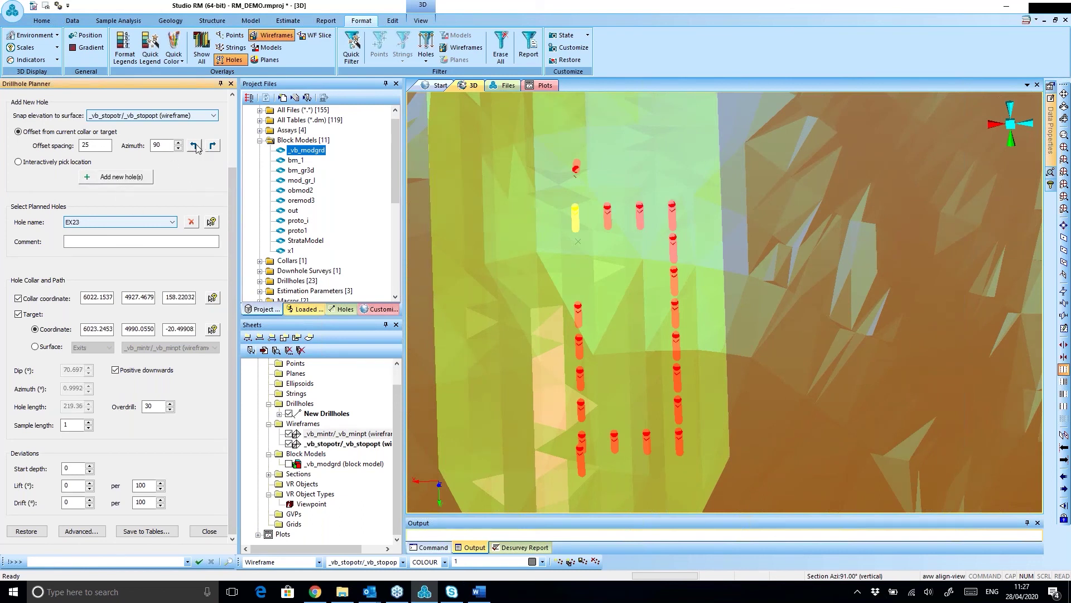
pyautogui.click(142, 182)
pyautogui.click(142, 182)
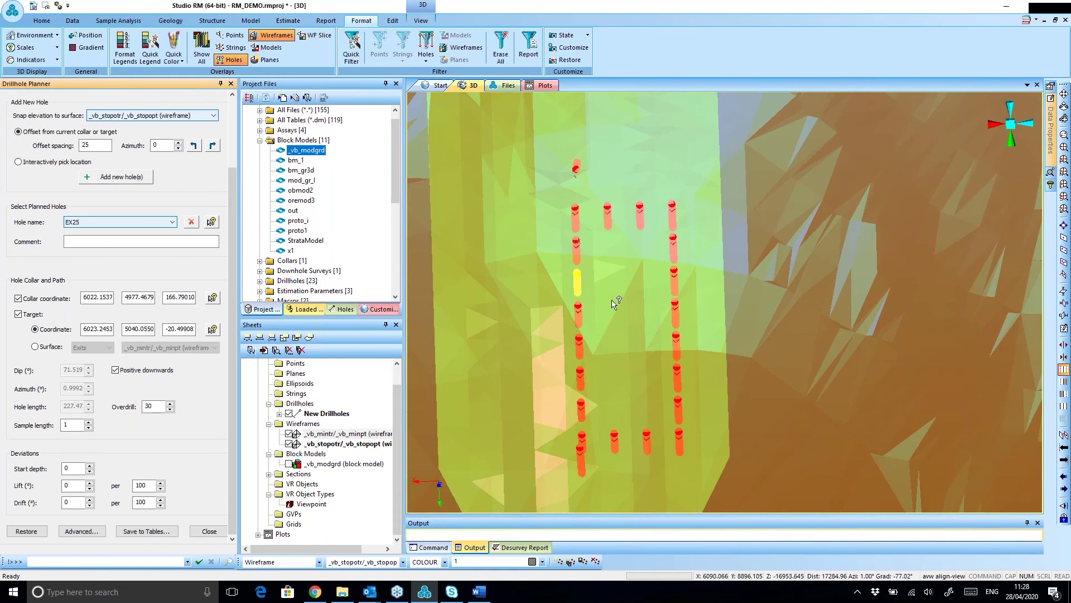
# - Examine the new hole pattern against the topography and mineralisation wireframes from below, in plan and obliquely
pyautogui.scroll(-1, 544, 298)
pyautogui.scroll(-2, 544, 300)
pyautogui.keyDown('shift'); pyautogui.moveTo(691, 374); pyautogui.dragTo(584, 286); pyautogui.keyUp('shift')
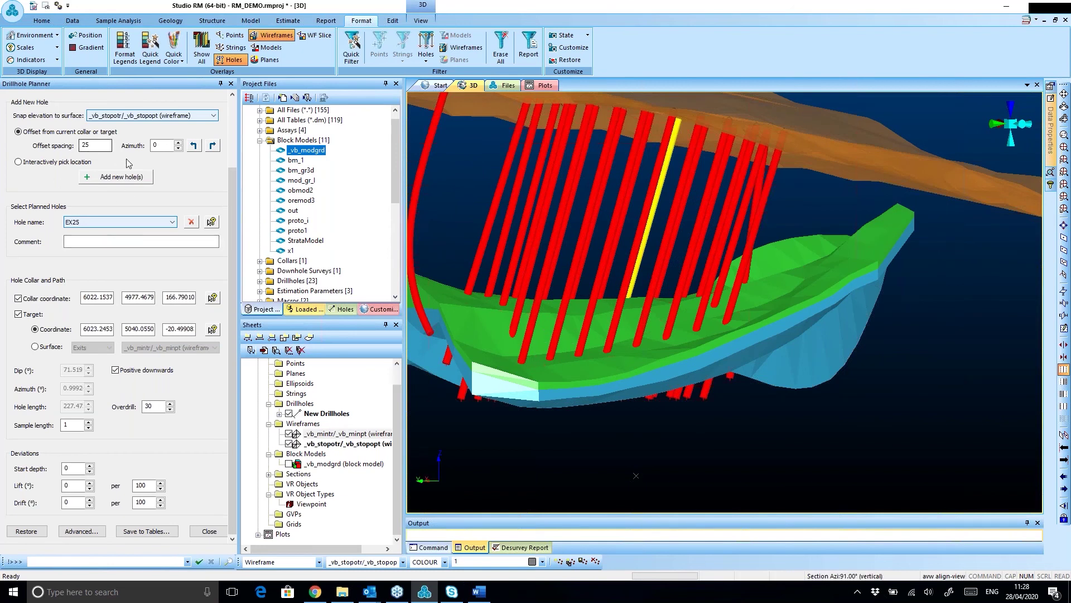
pyautogui.moveTo(820, 308)
pyautogui.keyDown('shift'); pyautogui.mouseDown()
pyautogui.moveTo(729, 297)
pyautogui.moveTo(644, 315)
pyautogui.moveTo(870, 328)
pyautogui.moveTo(820, 319)
pyautogui.mouseUp(); pyautogui.keyUp('shift')
pyautogui.keyDown('shift'); pyautogui.moveTo(477, 298); pyautogui.dragTo(638, 366); pyautogui.keyUp('shift')
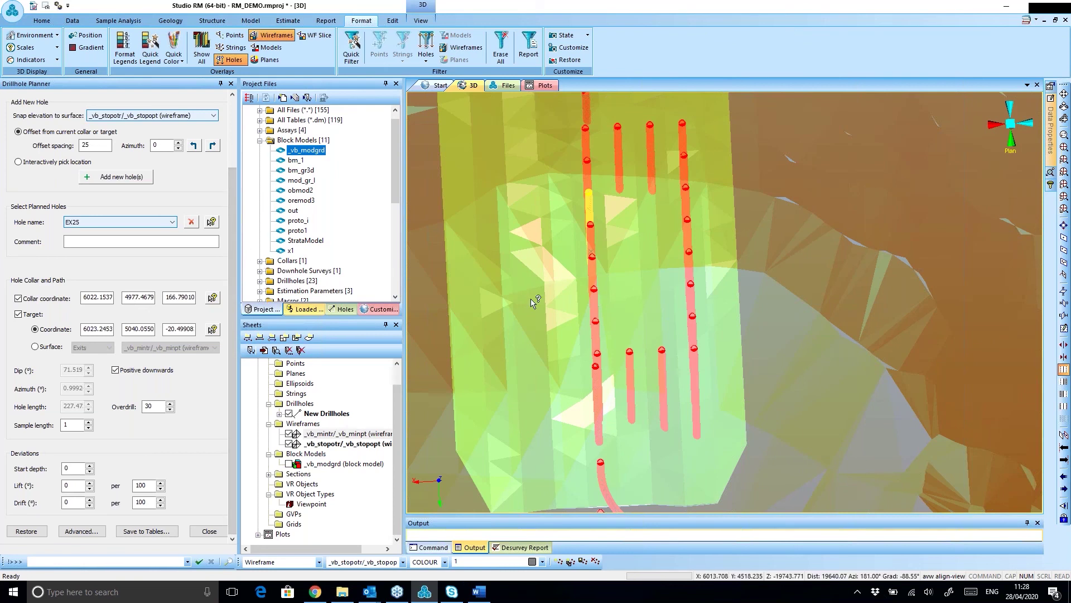
pyautogui.scroll(-4, 554, 270)
pyautogui.keyDown('shift'); pyautogui.moveTo(569, 267); pyautogui.dragTo(531, 247); pyautogui.keyUp('shift')
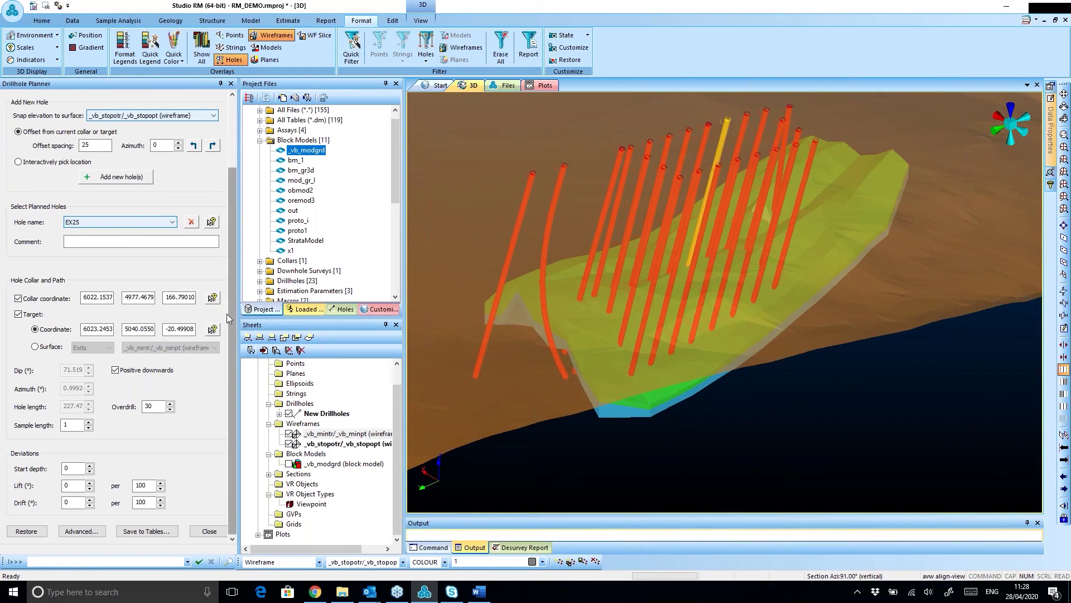
pyautogui.moveTo(665, 330); pyautogui.dragTo(609, 295, button='middle')
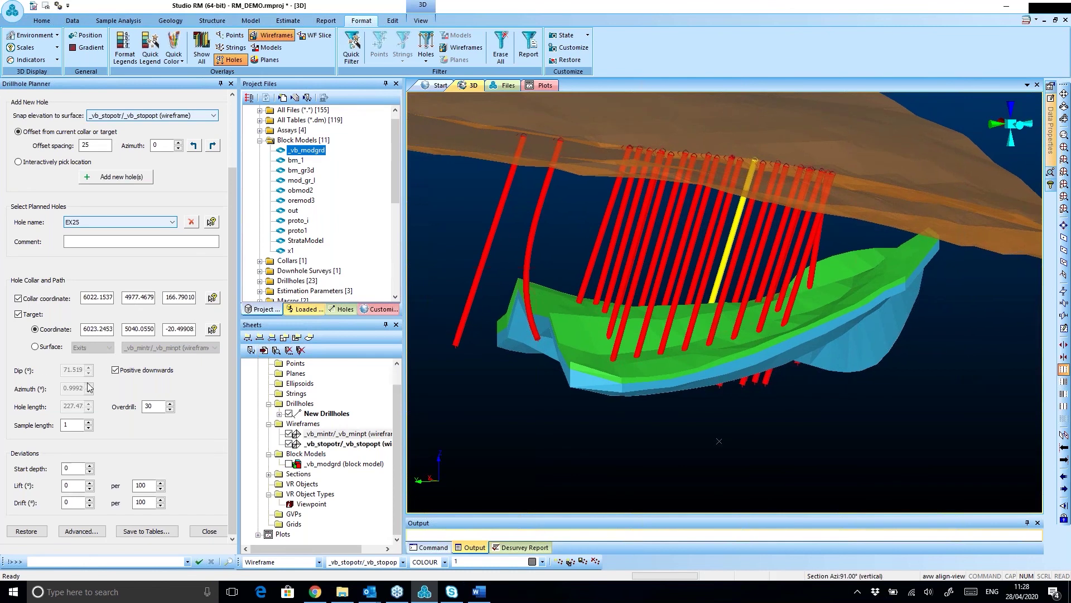
# - Save the planned drillholes to tables, exporting collars.csv, surveys.csv and samples.csv
pyautogui.click(151, 533)
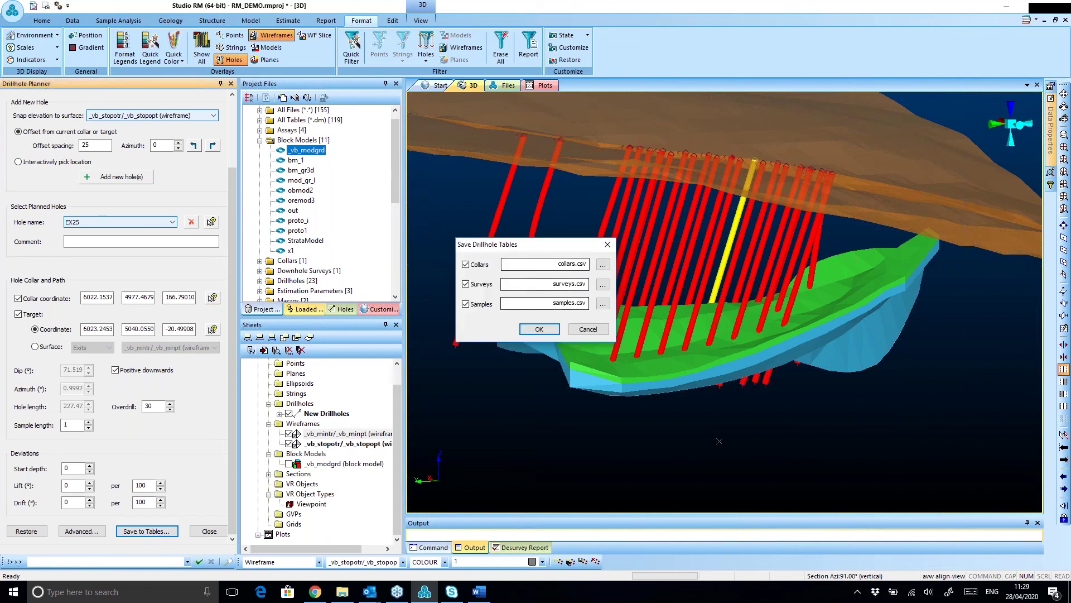
pyautogui.click(466, 284)
pyautogui.click(466, 284)
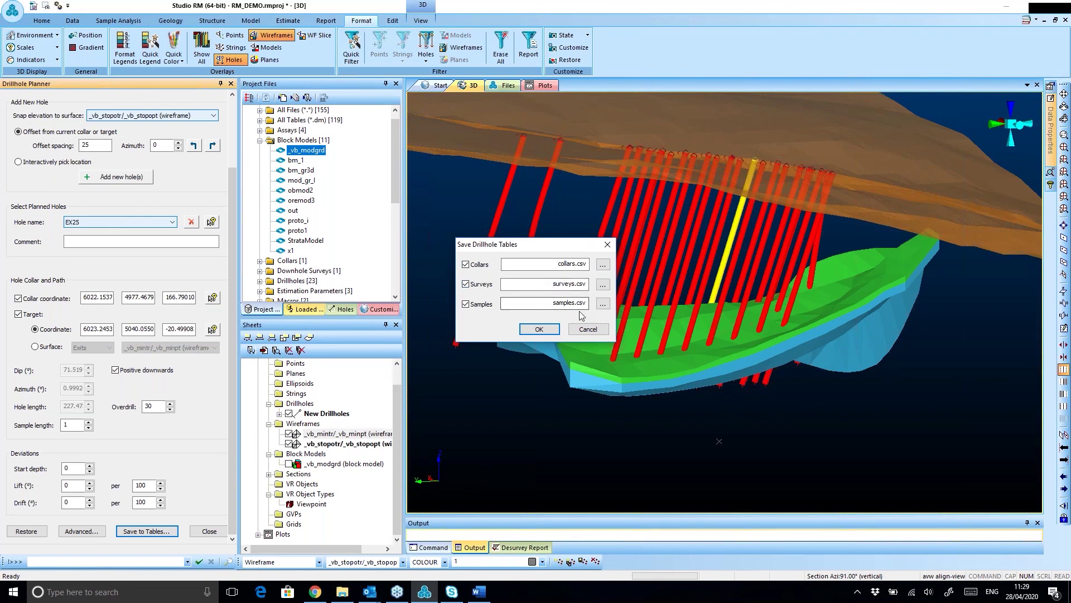
pyautogui.click(539, 330)
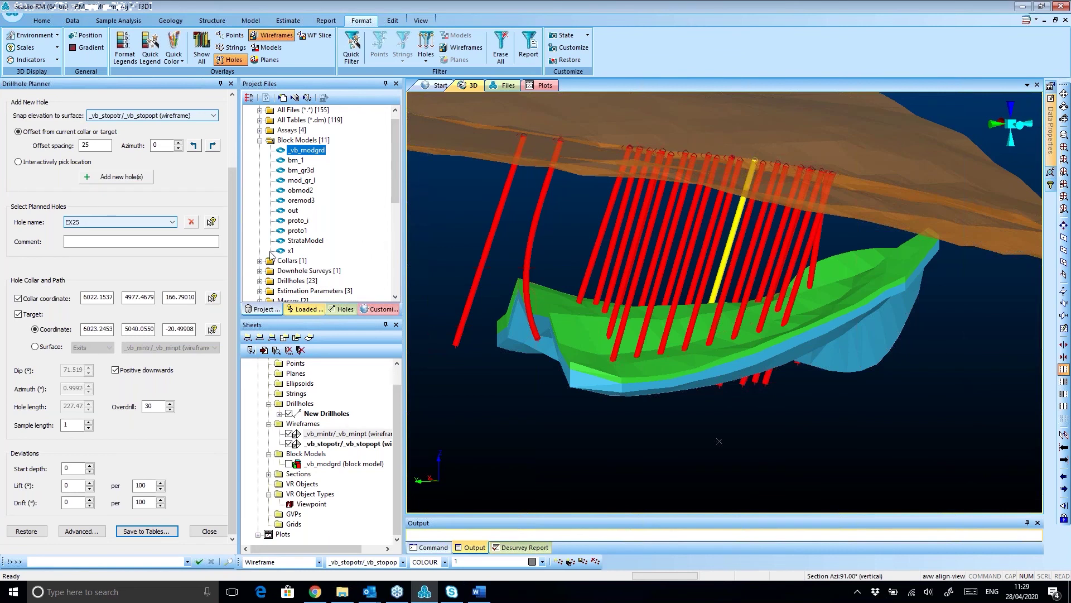
# - Open the project files' containing folder and open the exported collars.csv in Excel
pyautogui.rightClick(293, 182)
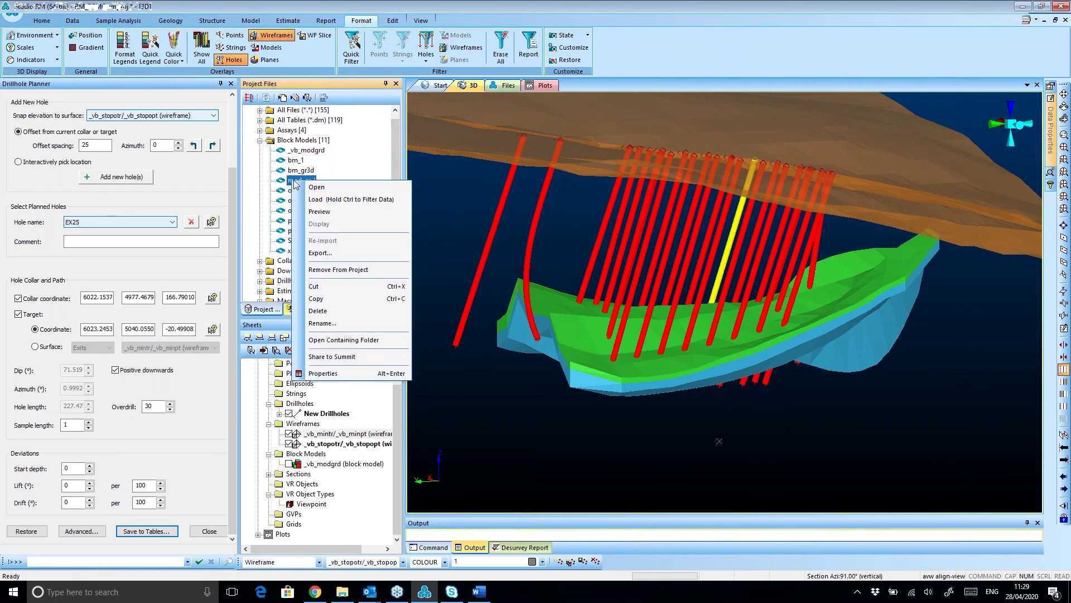
pyautogui.click(355, 339)
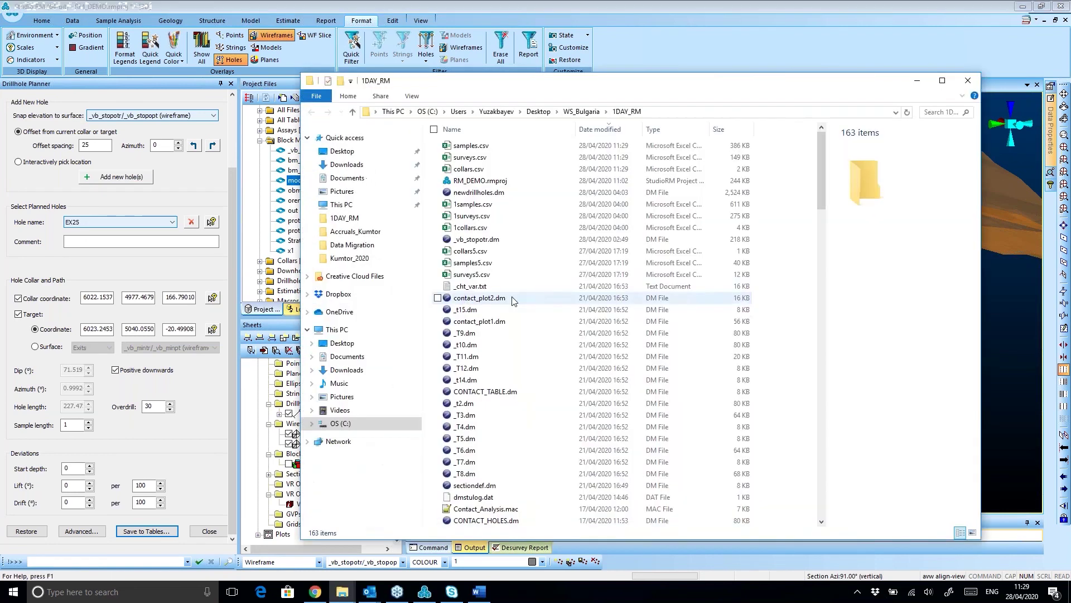
pyautogui.click(474, 172)
pyautogui.doubleClick(475, 171)
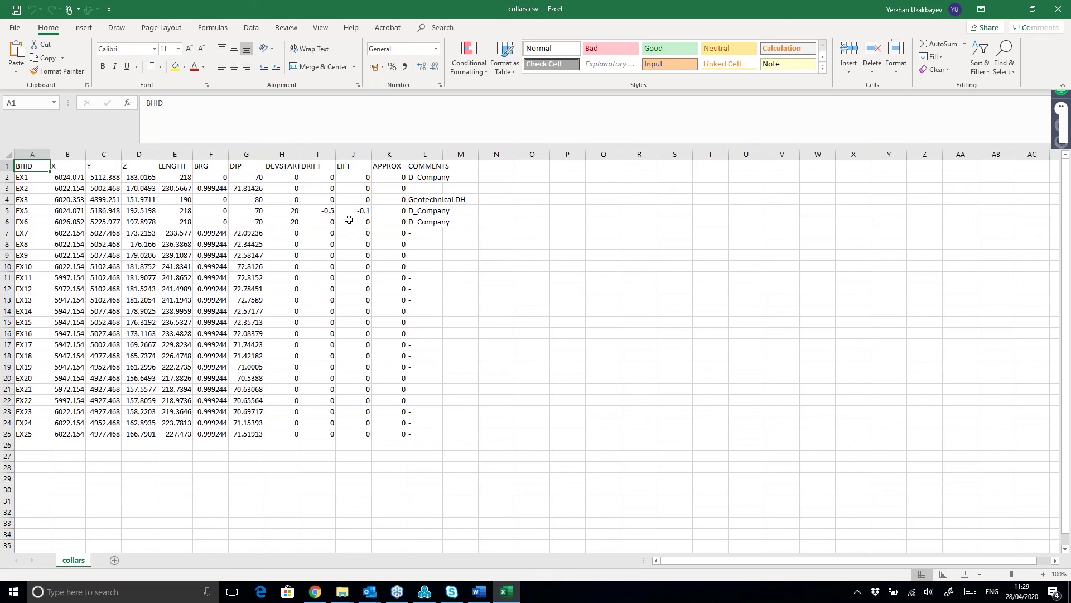
# - Widen the COMMENTS column in collars.csv and review the comments recorded for the planned holes
pyautogui.moveTo(443, 155); pyautogui.dragTo(482, 155)
pyautogui.click(460, 247)
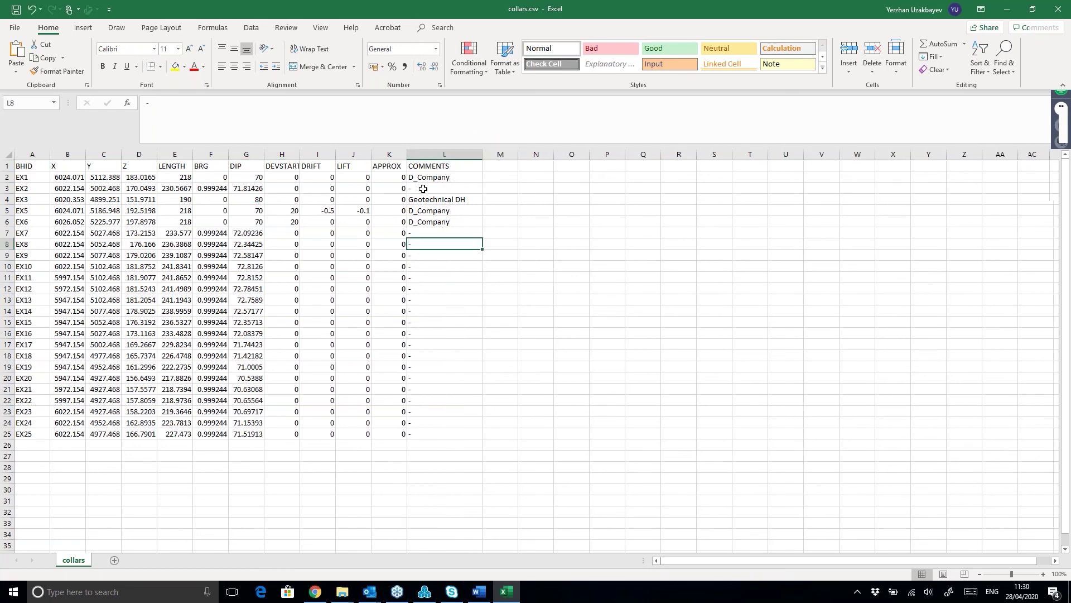
pyautogui.click(445, 222)
pyautogui.click(444, 177)
pyautogui.hotkey('alt', 'Down')
pyautogui.press('Escape')
pyautogui.press('Down')
pyautogui.press('Down')
pyautogui.press('Down')
pyautogui.press('Down')
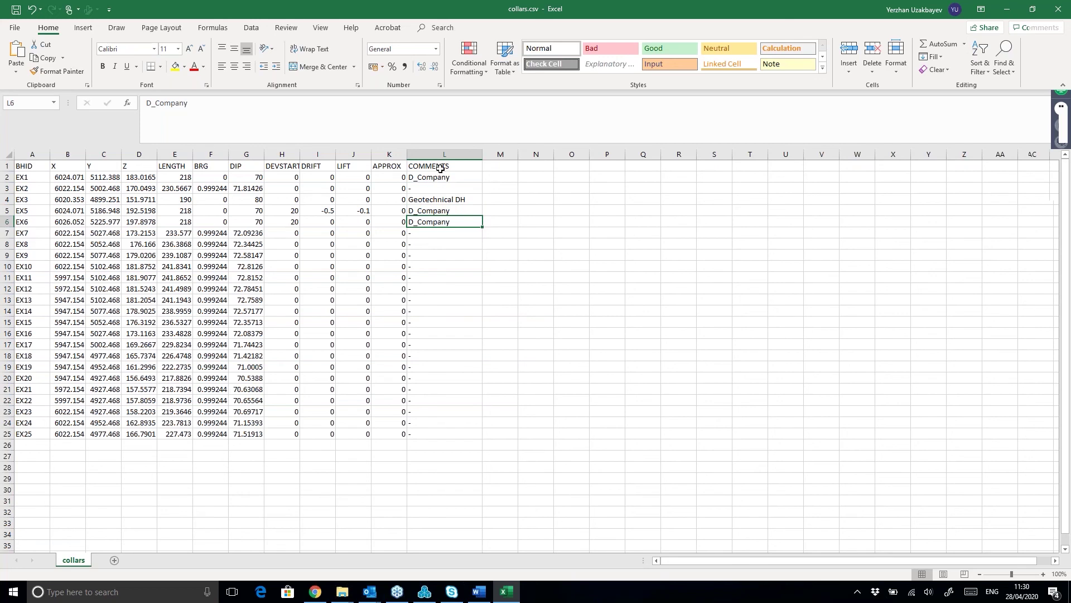
# - Close collars.csv without saving the changes and open surveys.csv from the same folder
pyautogui.click(1056, 14)
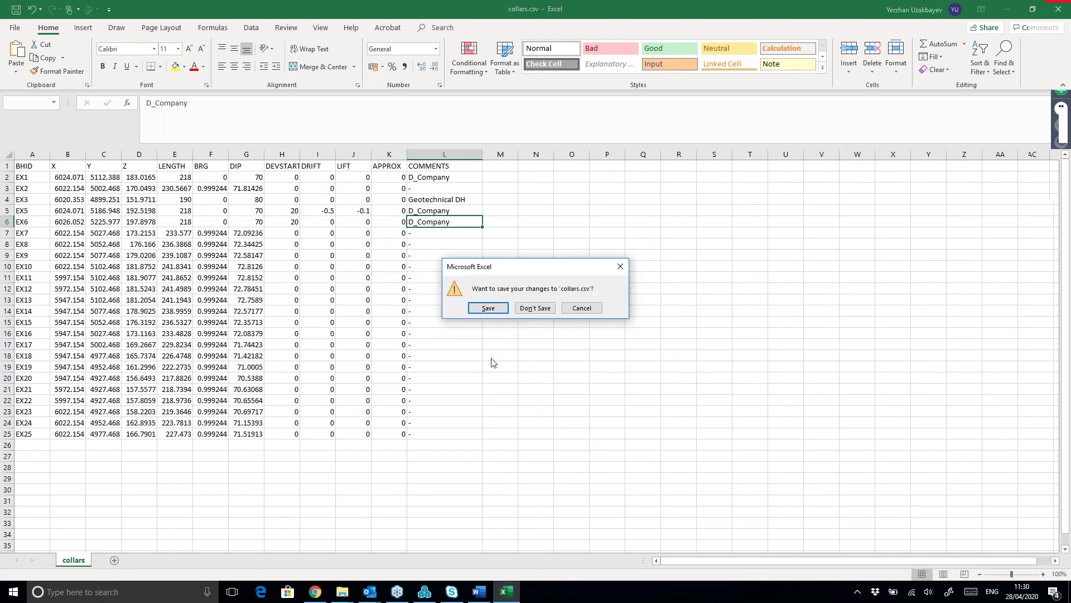
pyautogui.click(535, 307)
pyautogui.click(472, 158)
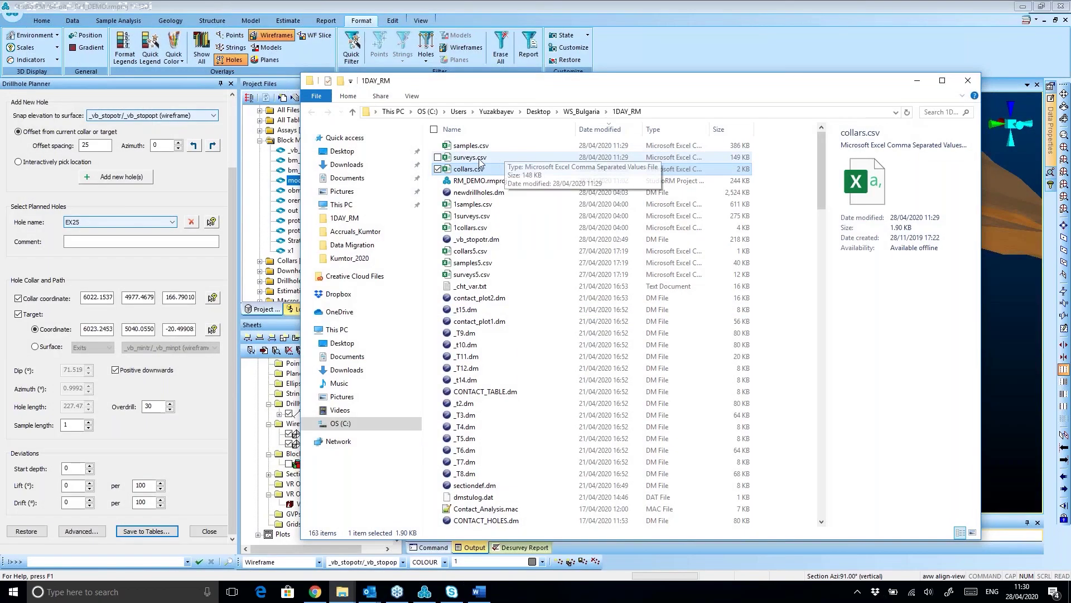
pyautogui.doubleClick(477, 160)
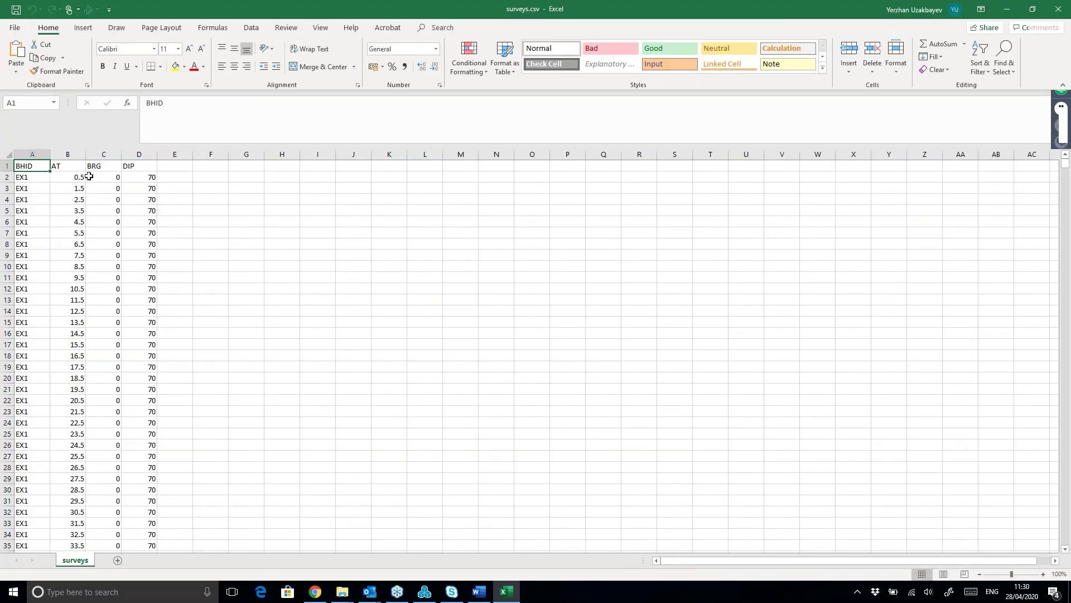
# - Review the hole survey records in surveys.csv, close it, and open samples.csv from the same folder
pyautogui.click(68, 244)
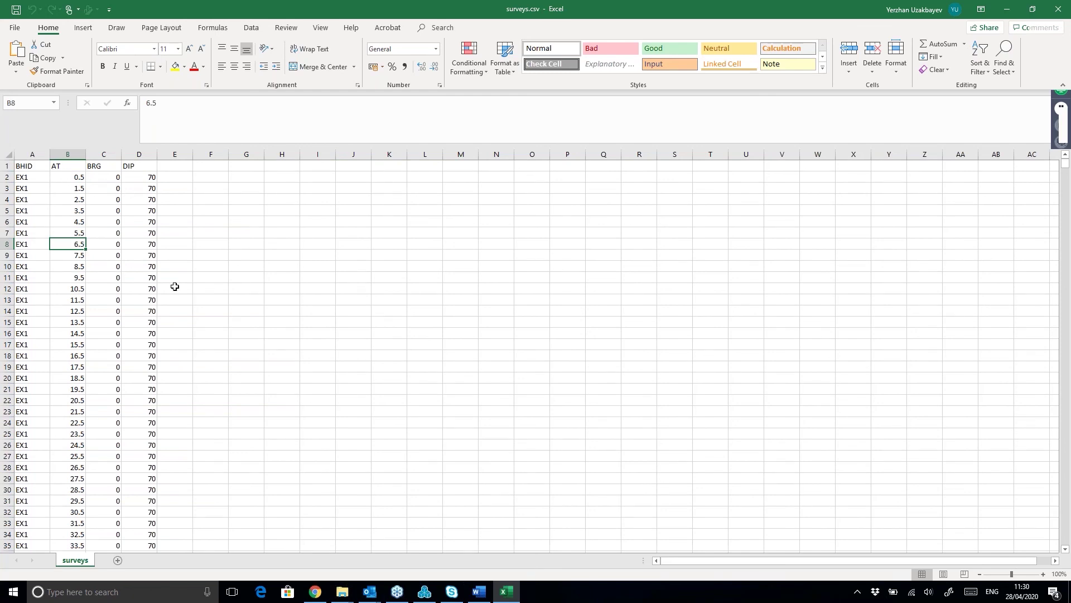
pyautogui.scroll(-10, 150, 299)
pyautogui.click(1056, 9)
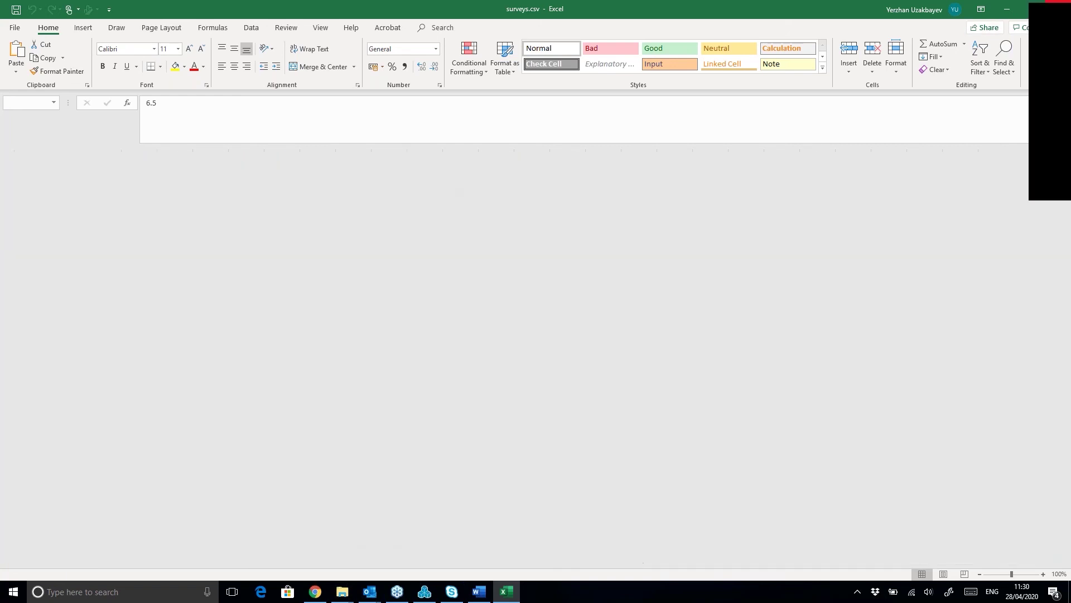
pyautogui.doubleClick(472, 145)
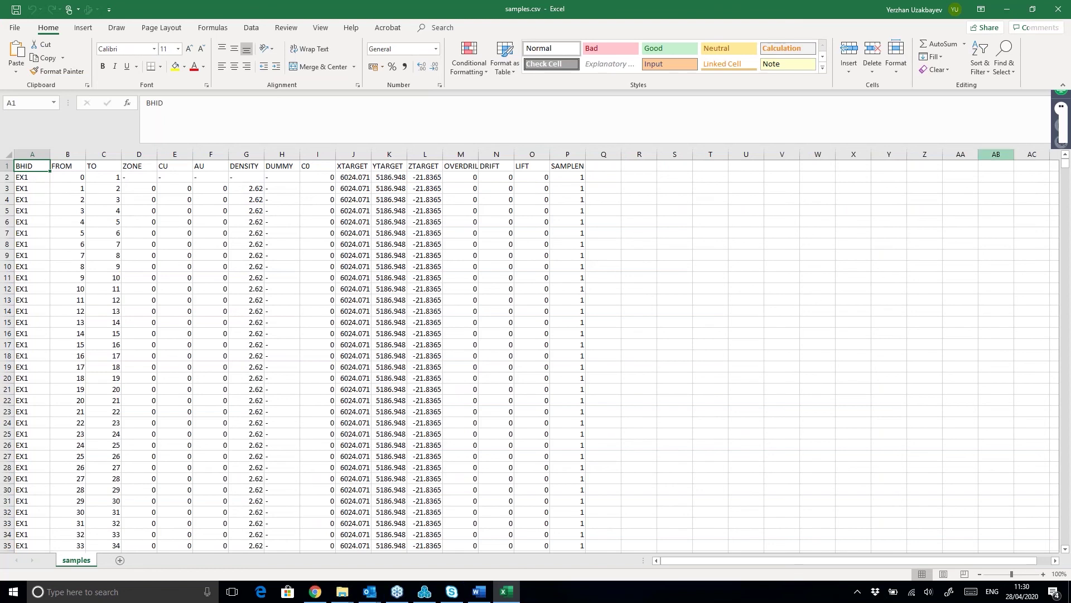
# - Examine the field headings in samples.csv, including ZONE, CU, AU and DENSITY
pyautogui.click(1061, 126)
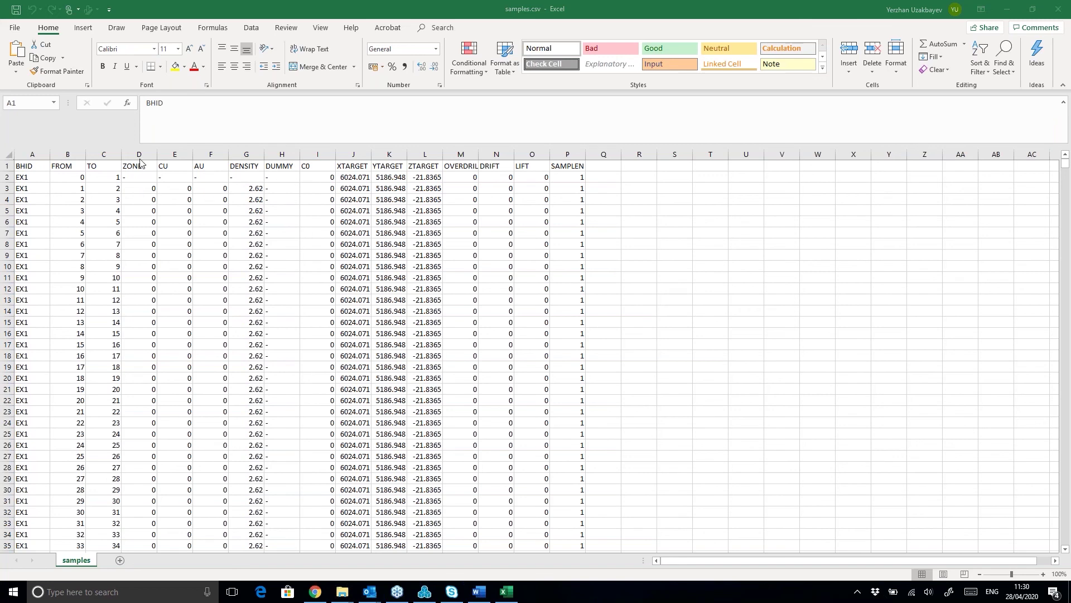
pyautogui.click(159, 240)
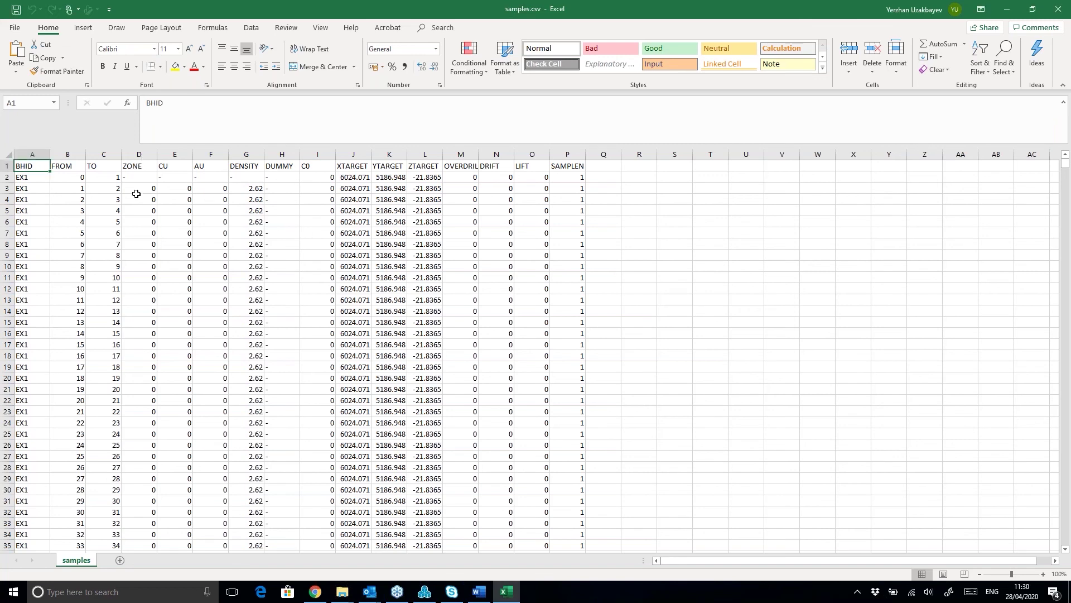
pyautogui.scroll(-1, 127, 175)
pyautogui.scroll(1, 130, 185)
pyautogui.click(153, 218)
pyautogui.click(136, 170)
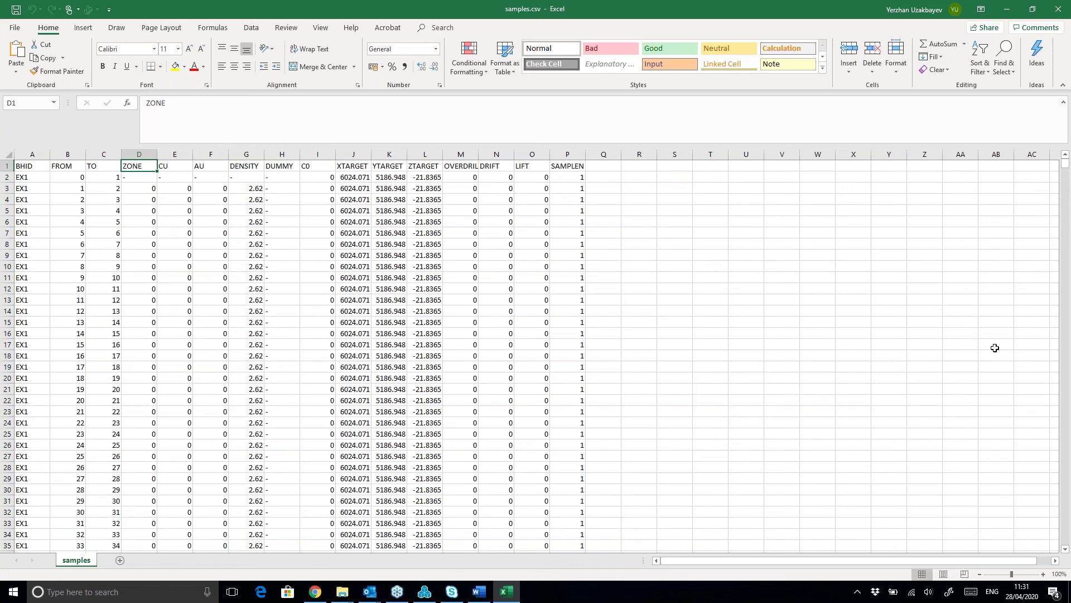
pyautogui.click(1064, 400)
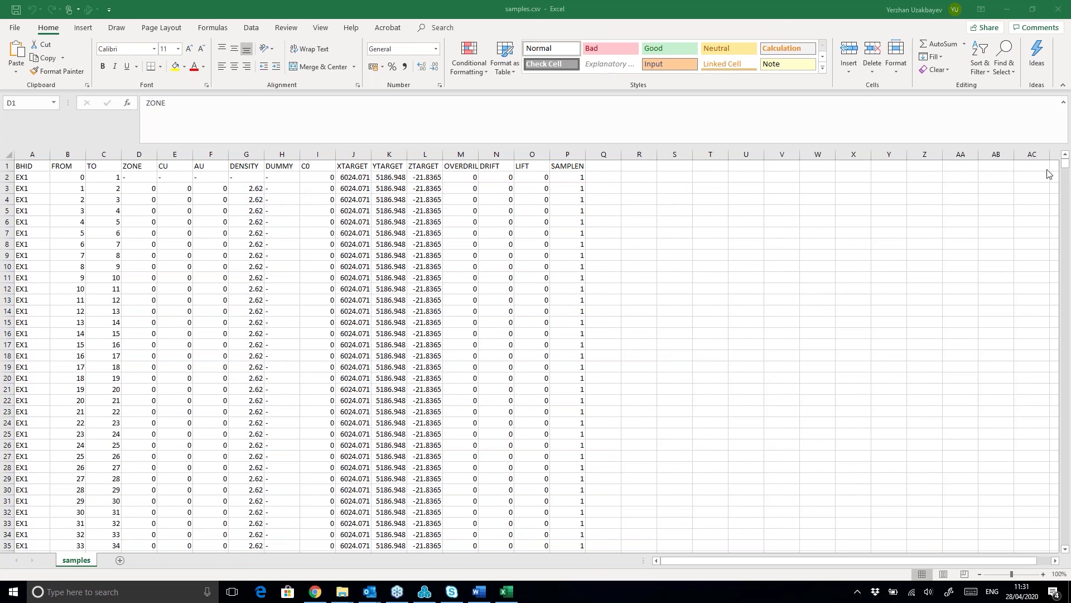
pyautogui.click(1066, 165)
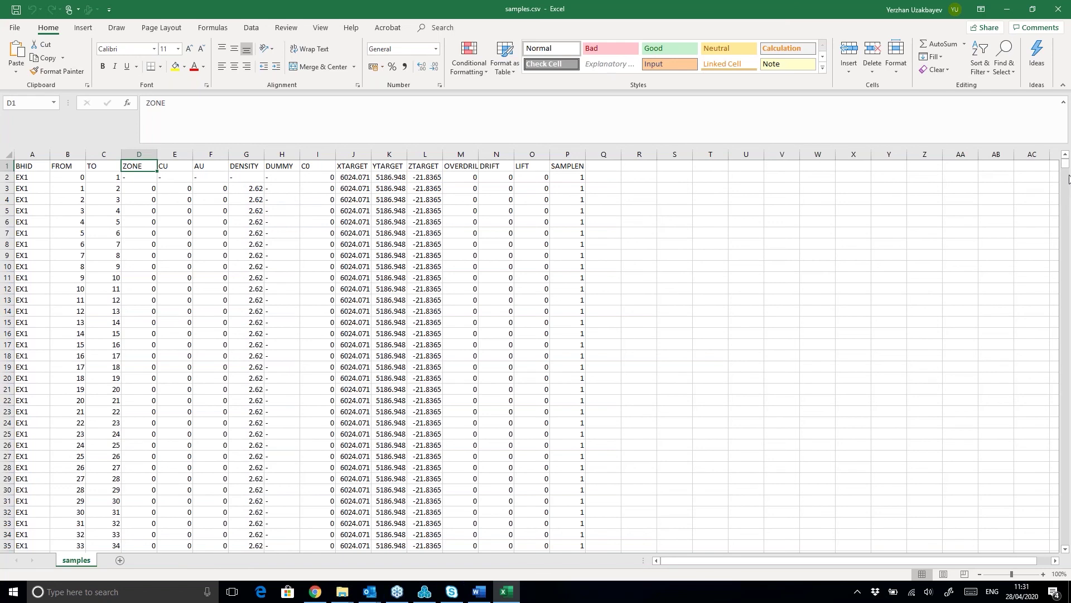
# - Examine where hole EX1 enters ZONE 1 in samples.csv, checking its depth interval and CU and AU grades
pyautogui.moveTo(1065, 165); pyautogui.dragTo(1066, 178)
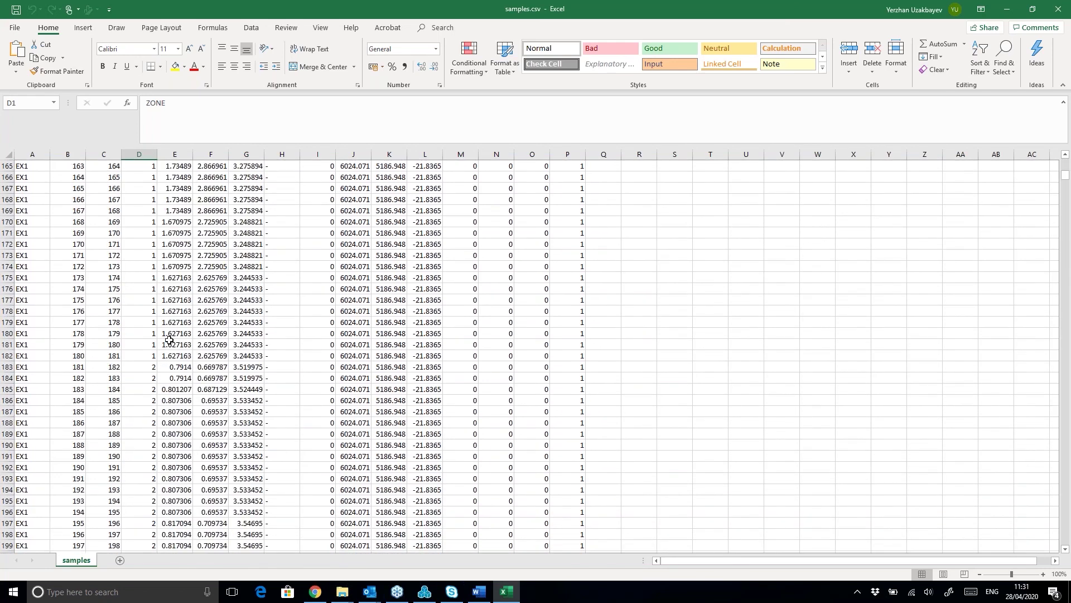
pyautogui.scroll(3, 169, 340)
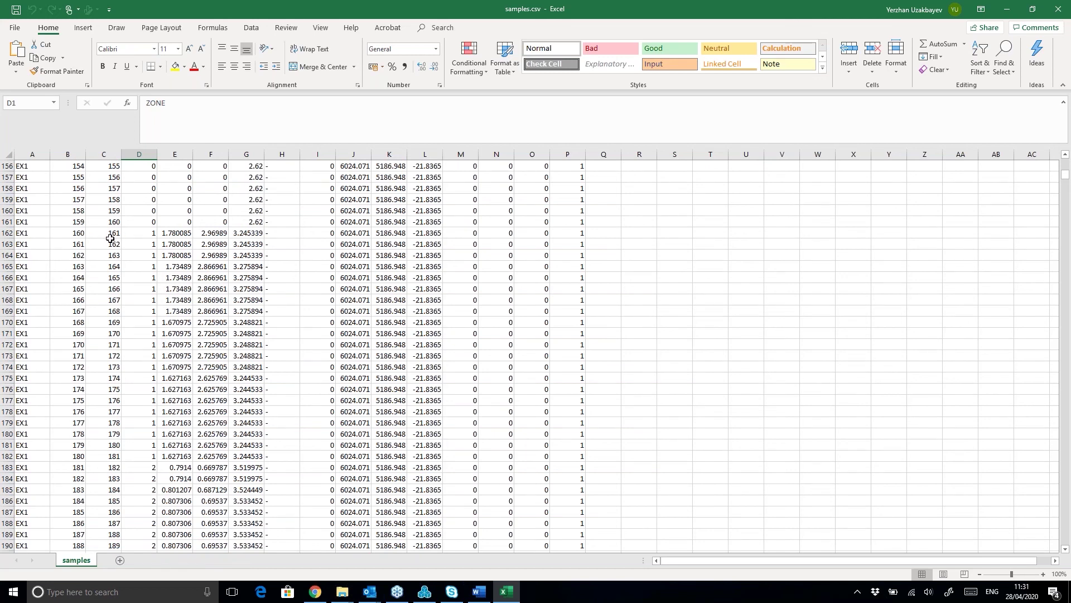
pyautogui.click(77, 235)
pyautogui.click(175, 233)
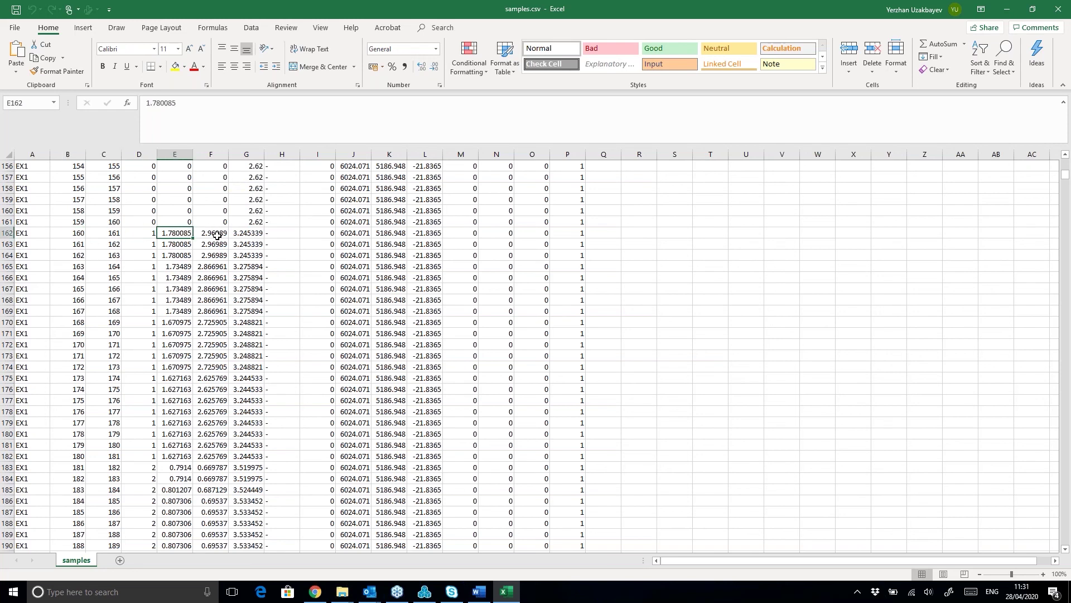
pyautogui.scroll(1, 192, 246)
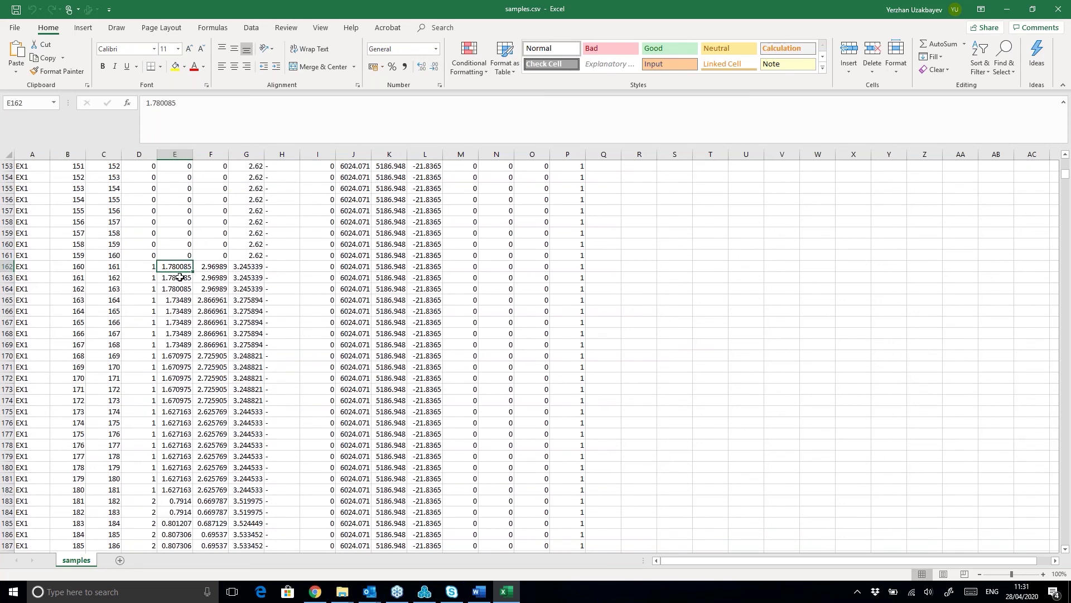
pyautogui.scroll(20, 179, 277)
pyautogui.scroll(-20, 254, 341)
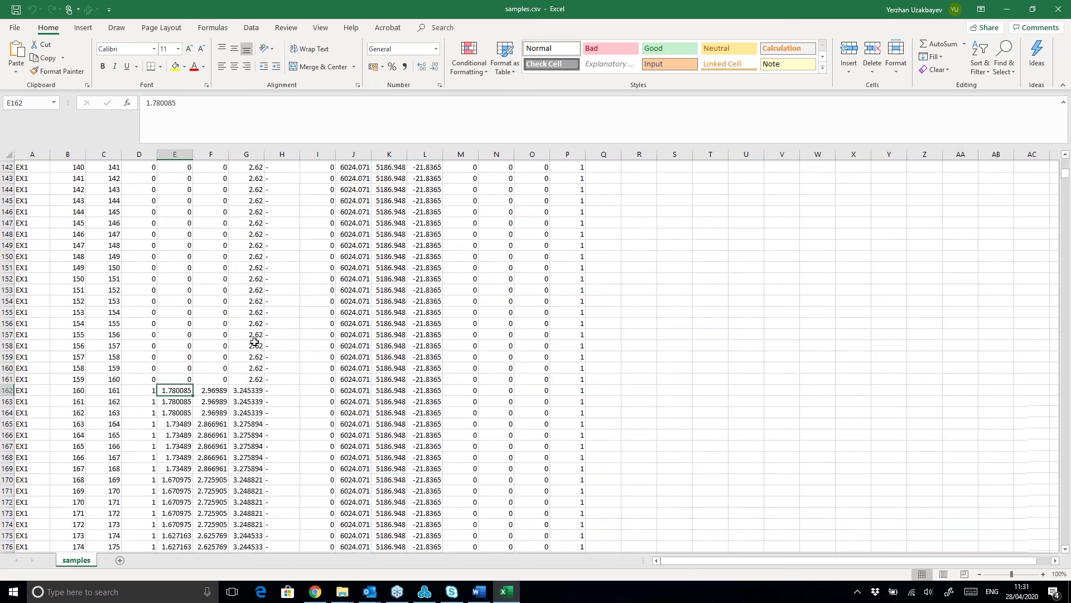
pyautogui.scroll(-5, 254, 342)
pyautogui.click(203, 233)
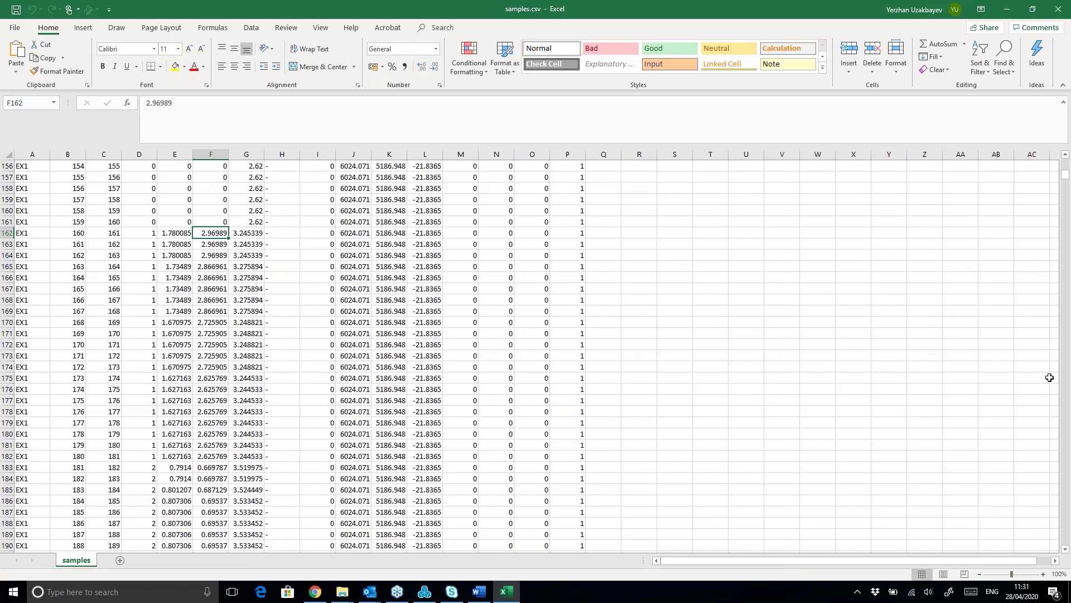
# - Examine hole EX3's ZONE 1 and ZONE 2 intervals and grades, and close samples.csv and the project folder window
pyautogui.hotkey('alt', 'Tab')
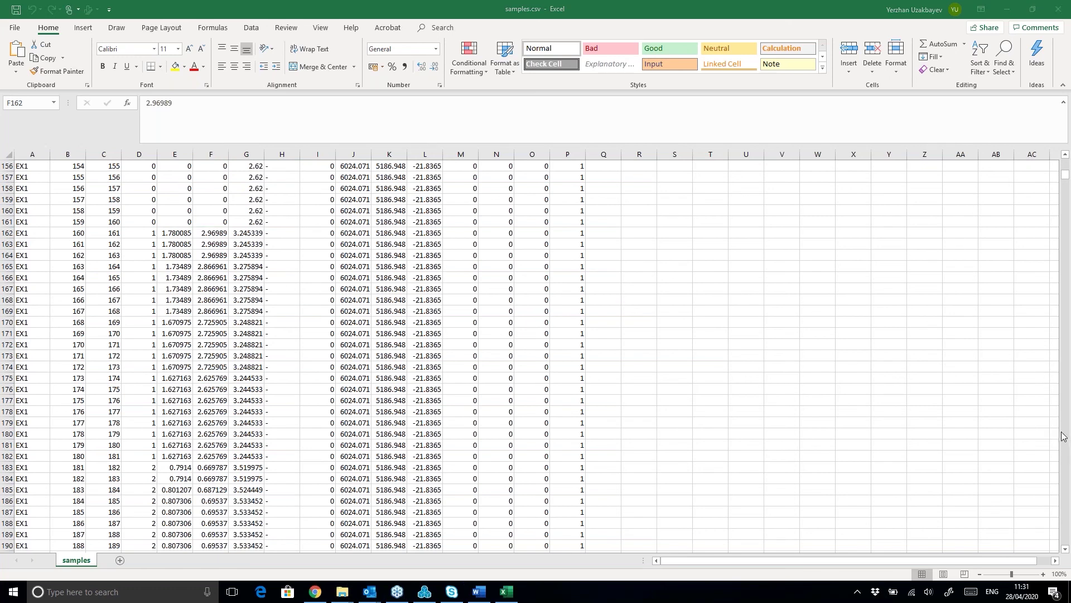
pyautogui.click(1065, 175)
pyautogui.moveTo(1067, 170); pyautogui.dragTo(1065, 163)
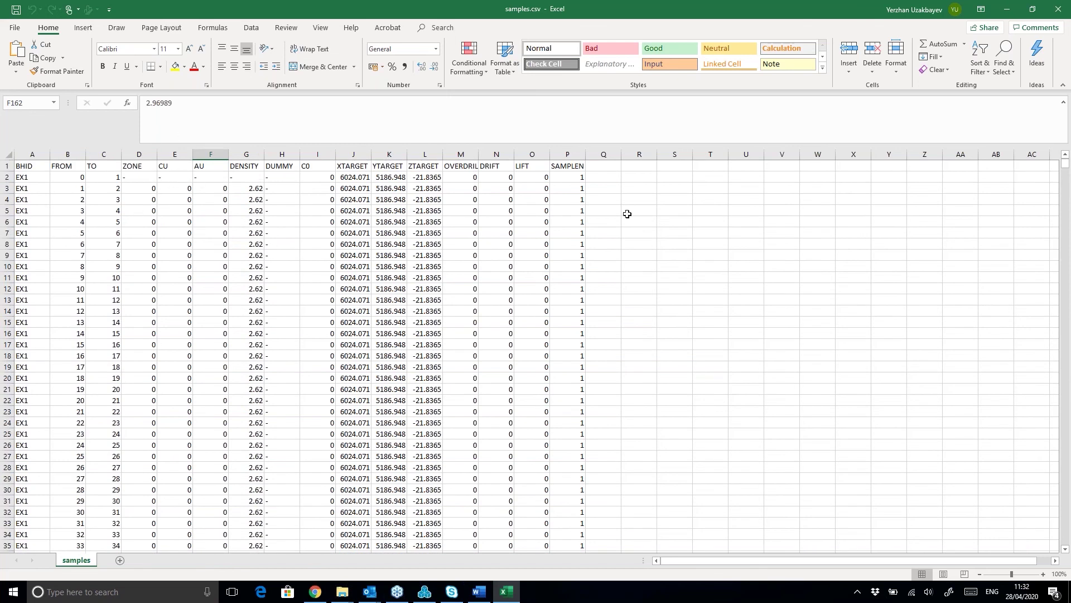
pyautogui.moveTo(1067, 161); pyautogui.dragTo(1065, 196)
pyautogui.scroll(-6, 185, 308)
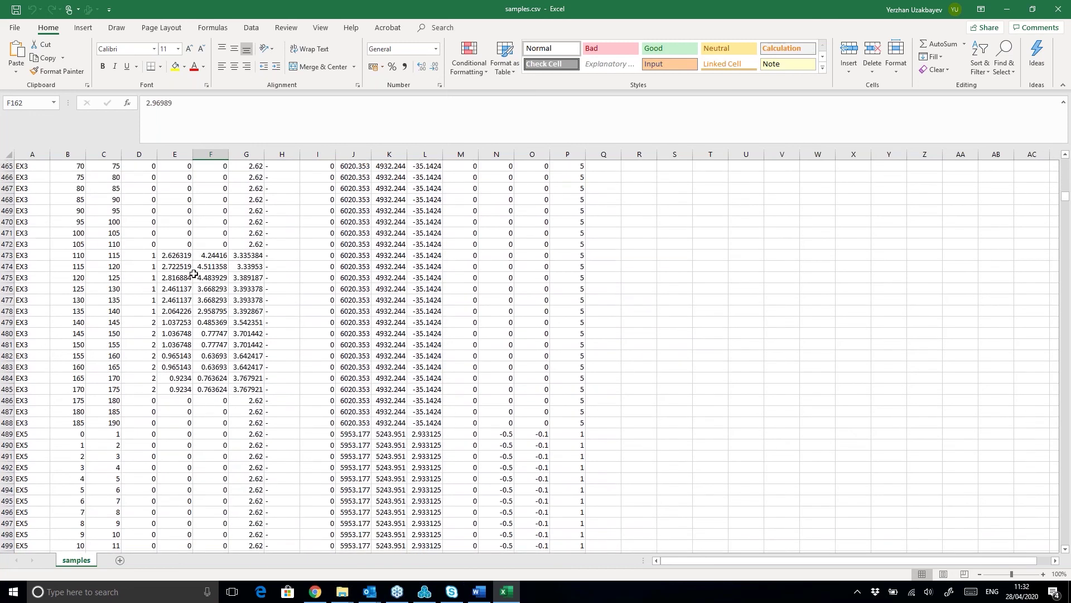
pyautogui.click(8, 255)
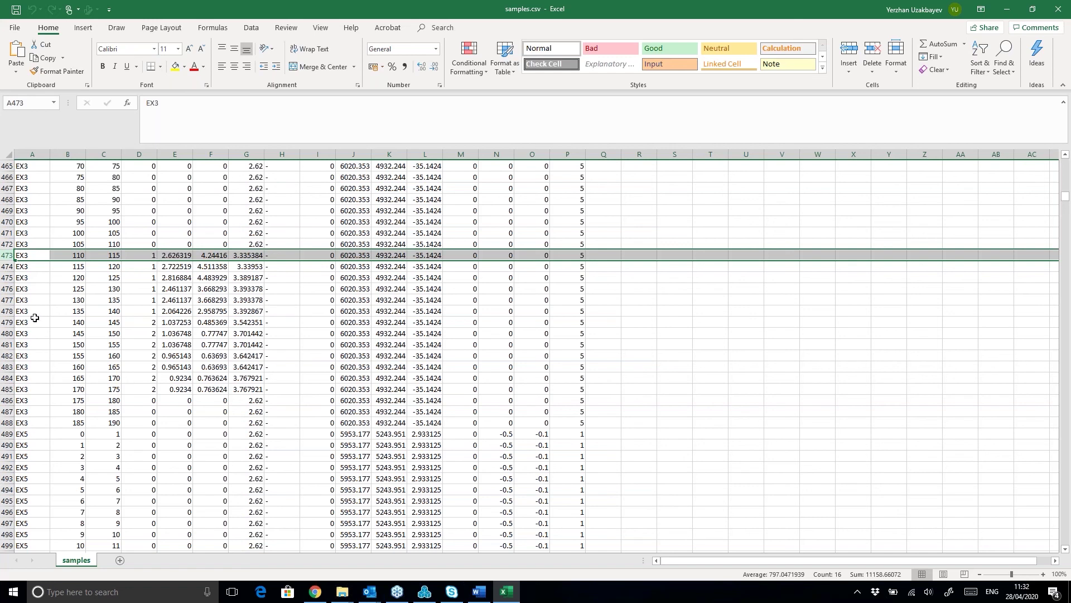
pyautogui.click(5, 324)
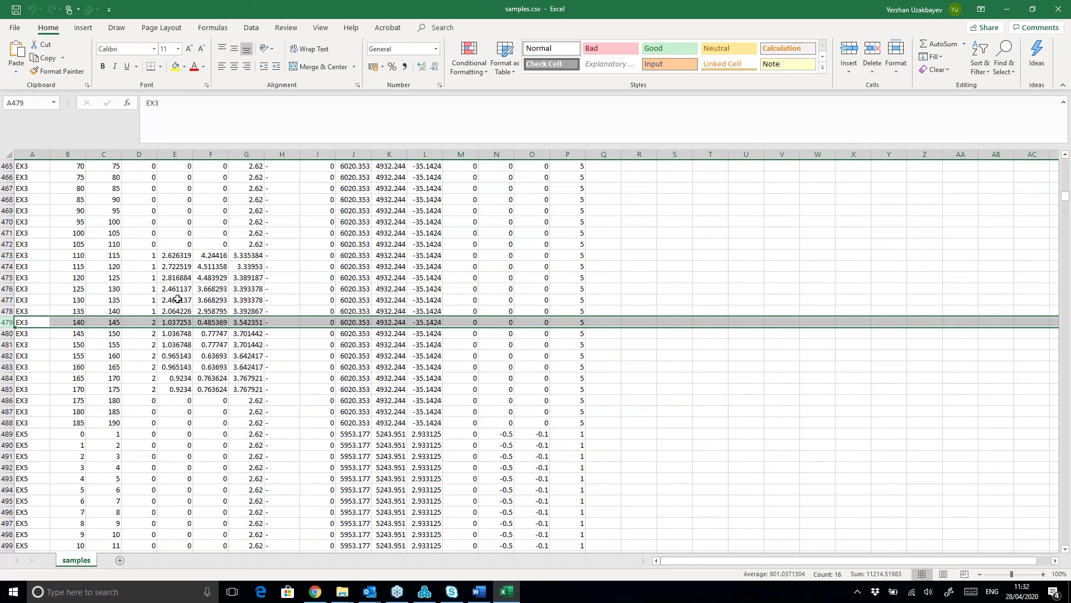
pyautogui.click(209, 323)
pyautogui.click(167, 326)
pyautogui.click(209, 322)
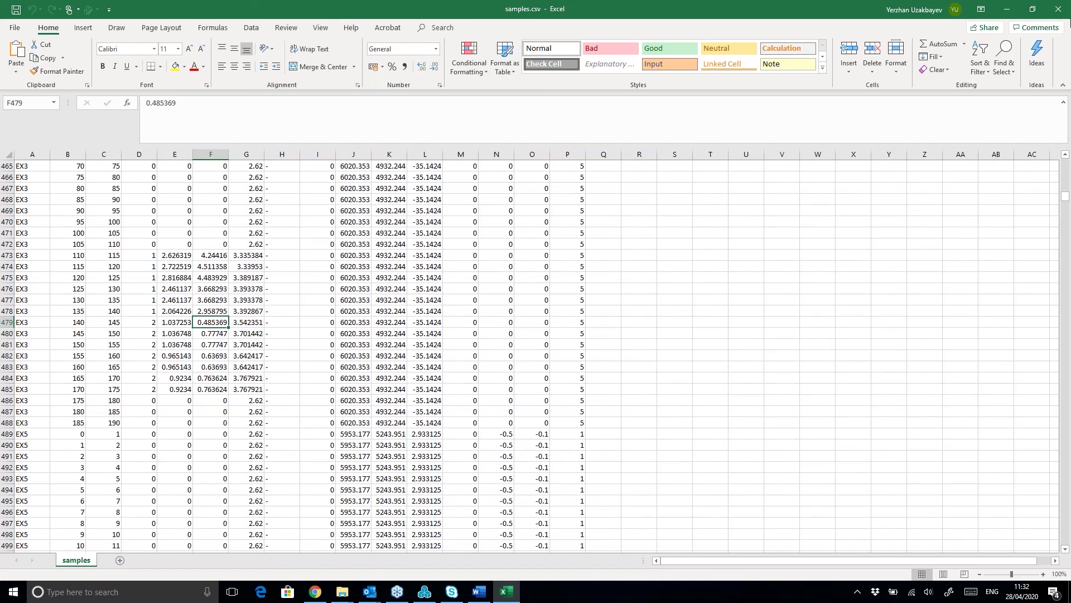
pyautogui.click(1058, 11)
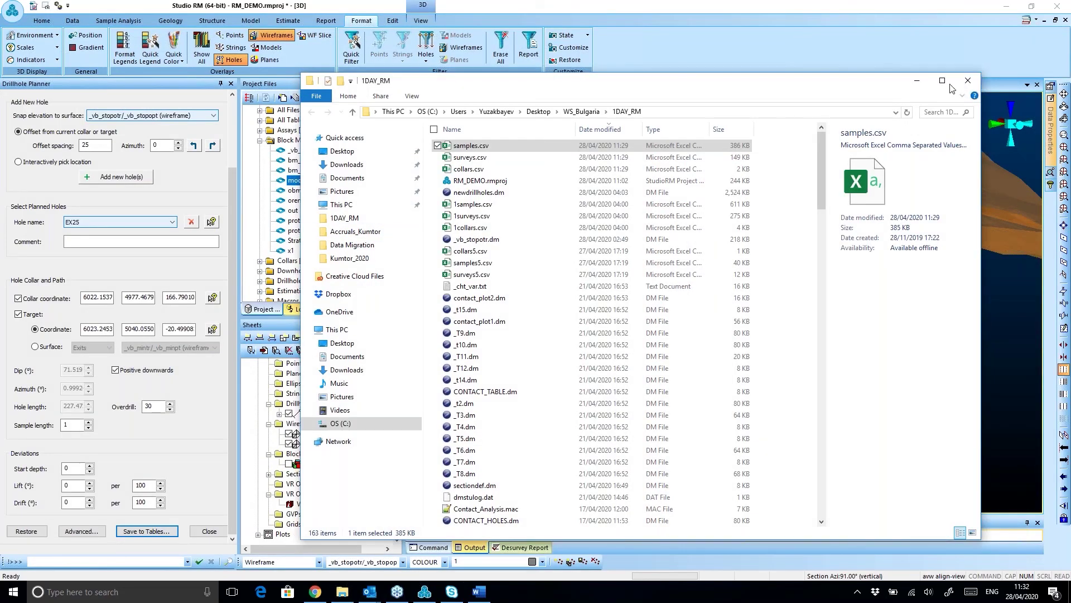
pyautogui.click(968, 80)
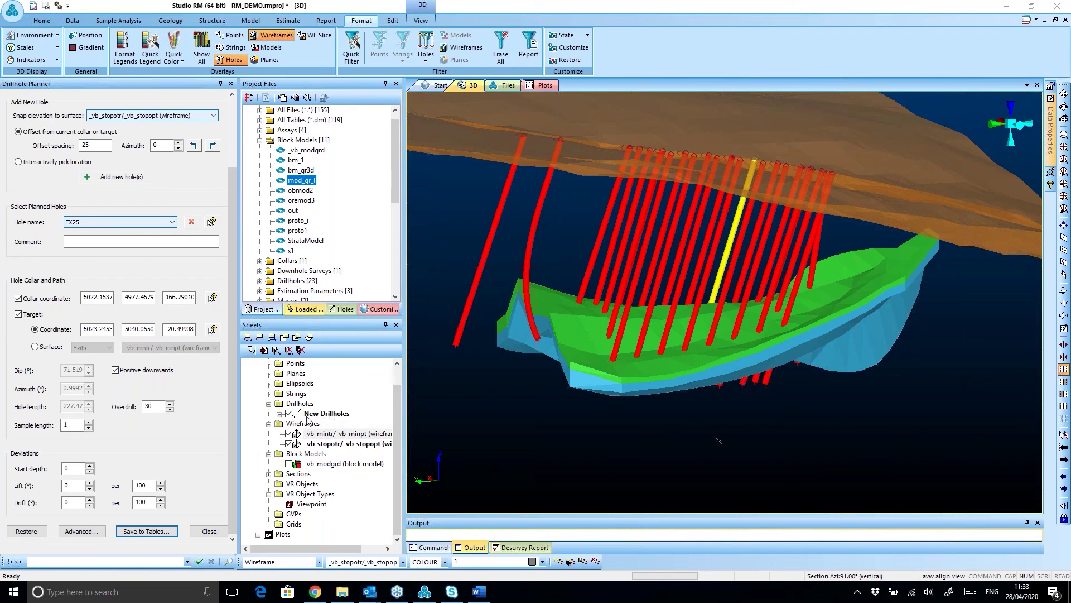
# - Save the New Drillholes object as the extended precision Datamine file newdrillholes.dm, overwriting the existing file
pyautogui.rightClick(325, 414)
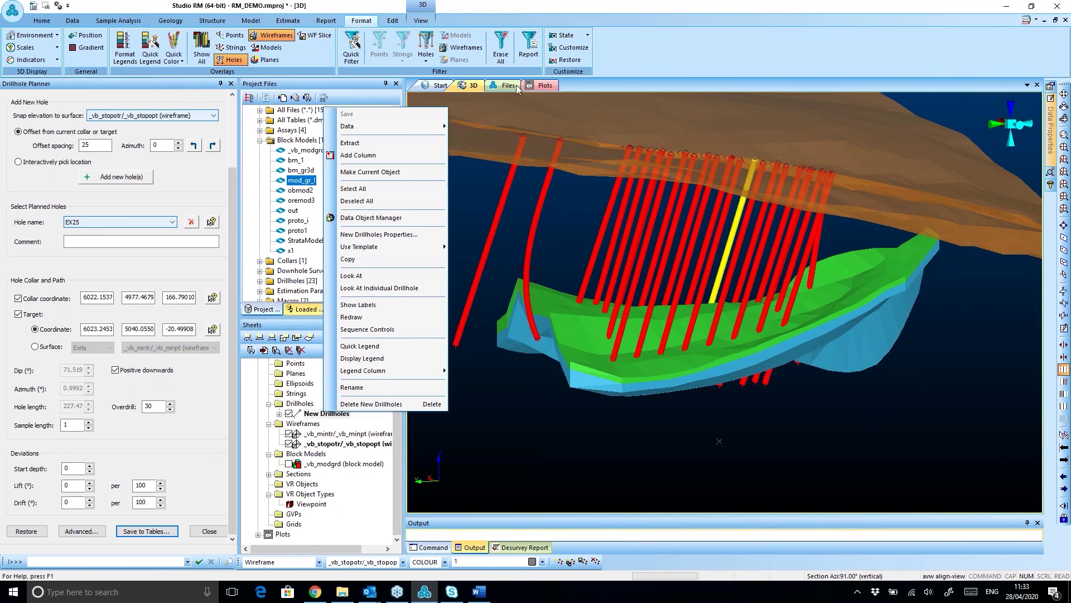
pyautogui.moveTo(424, 126)
pyautogui.click(491, 155)
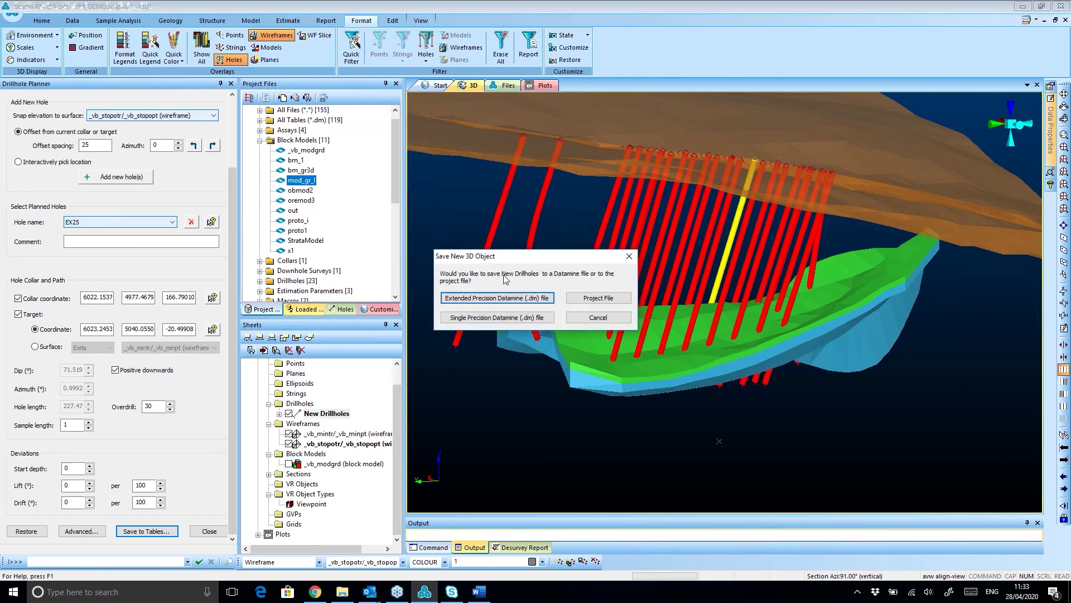
pyautogui.click(491, 298)
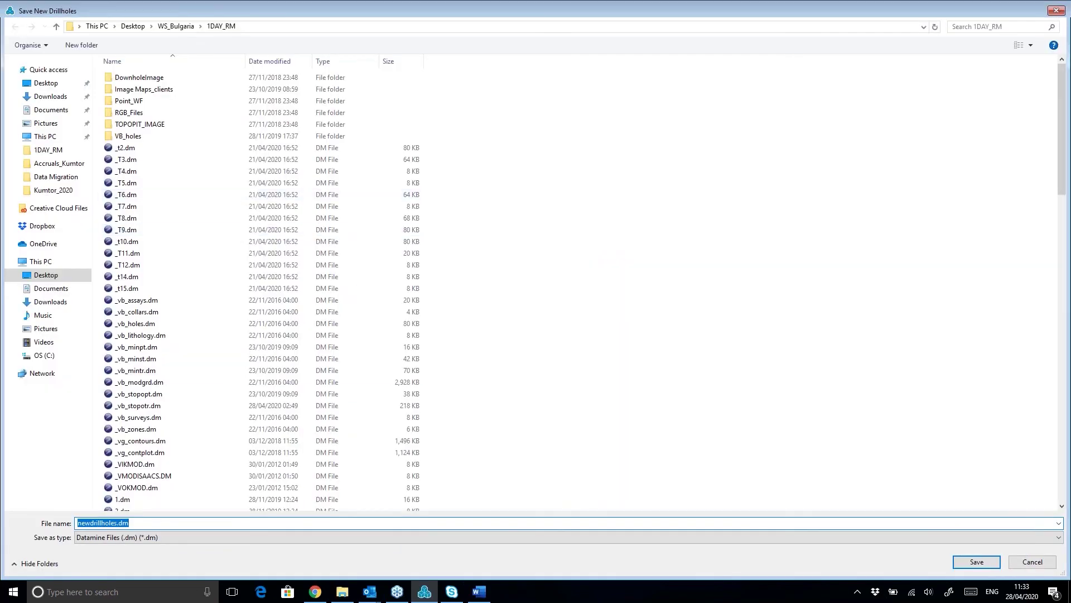
pyautogui.click(968, 564)
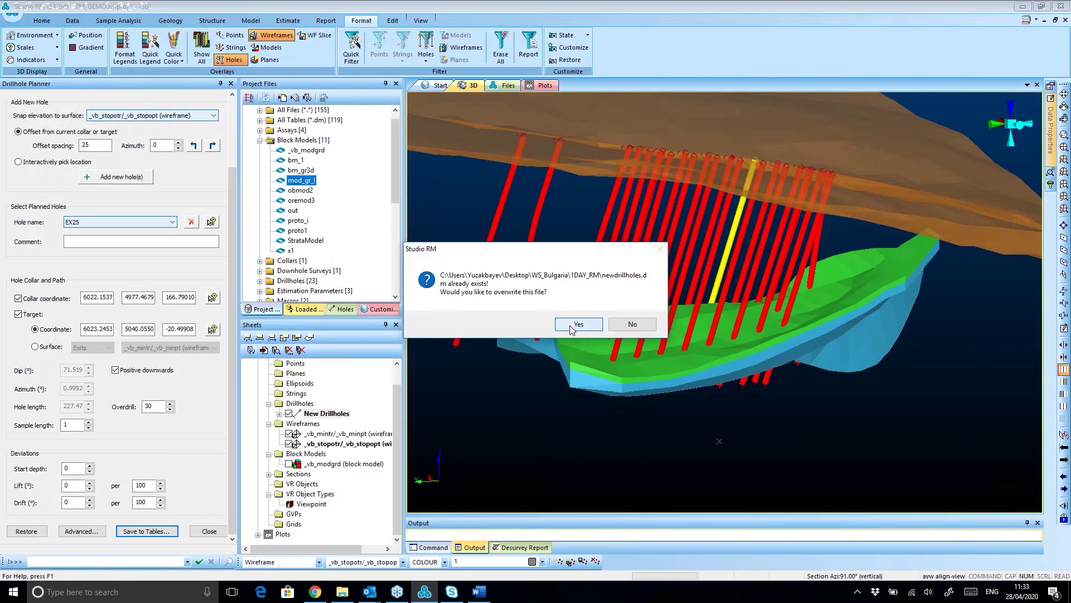
pyautogui.click(578, 324)
pyautogui.press('Return')
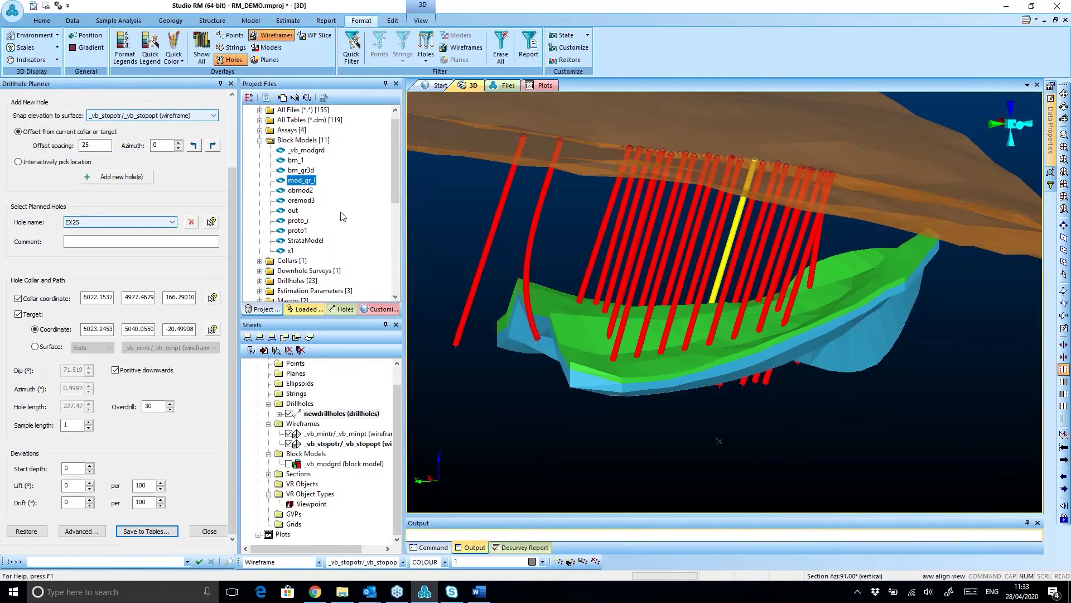
# - Find newdrillholes among the project's drillhole files and open it in the Datamine Table Editor
pyautogui.click(260, 141)
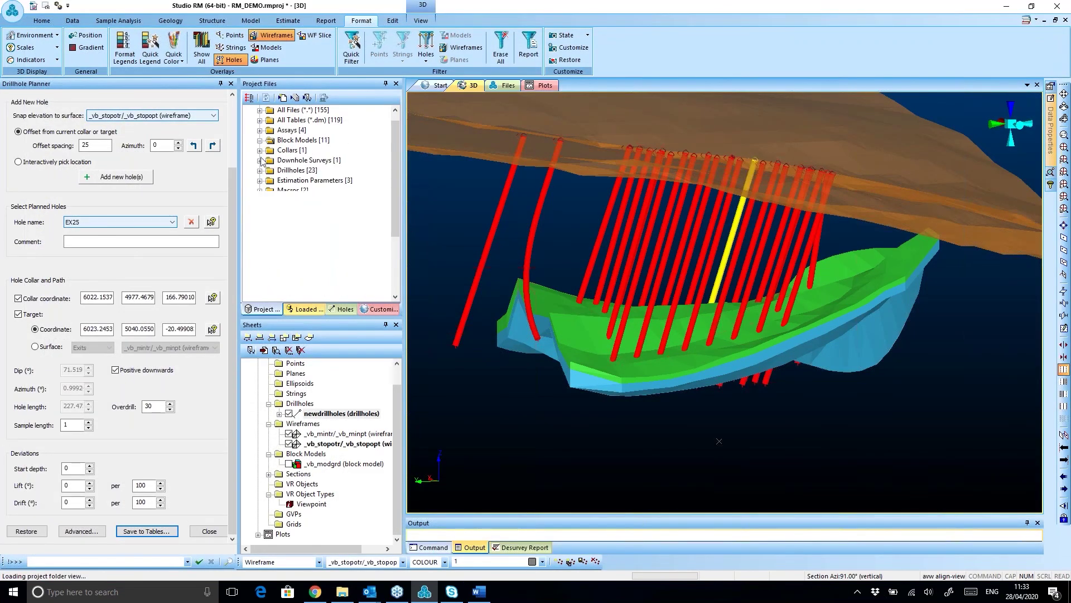
pyautogui.doubleClick(291, 170)
pyautogui.click(299, 280)
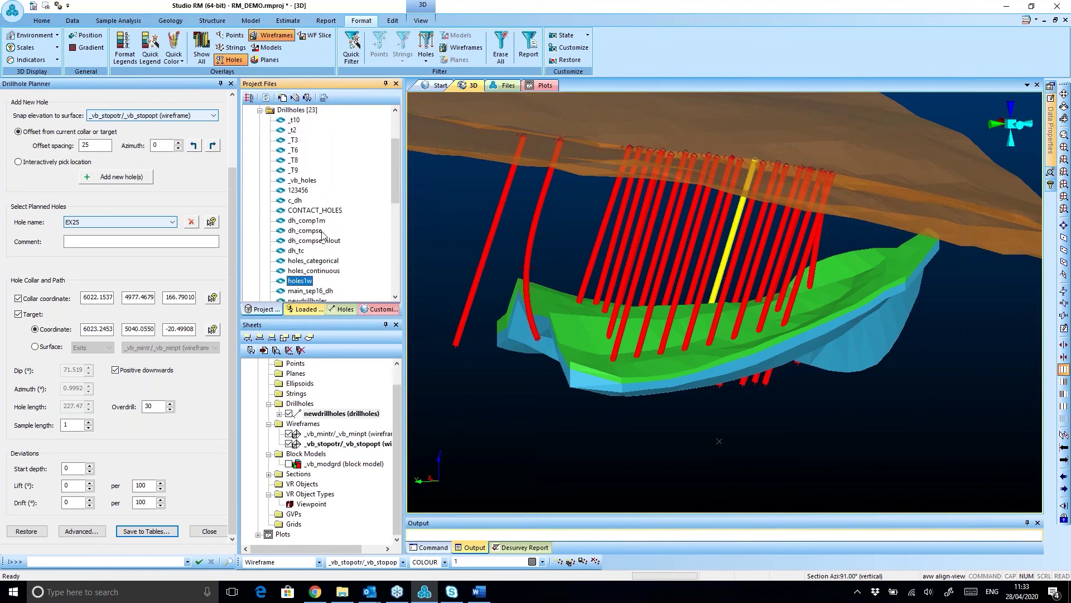
pyautogui.scroll(-1, 319, 246)
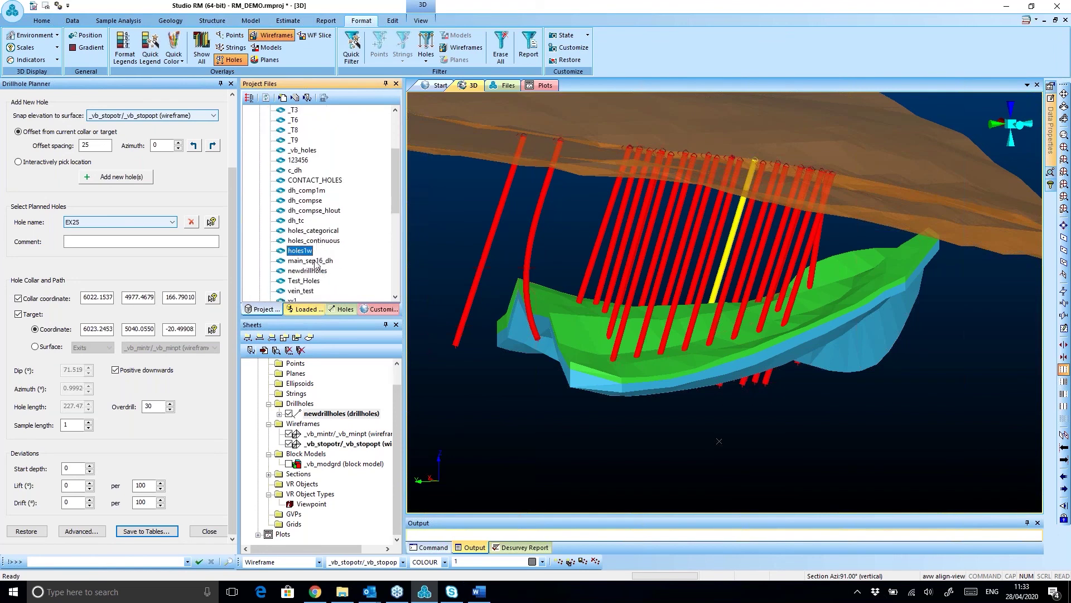
pyautogui.scroll(-1, 317, 263)
pyautogui.click(310, 242)
pyautogui.doubleClick(309, 241)
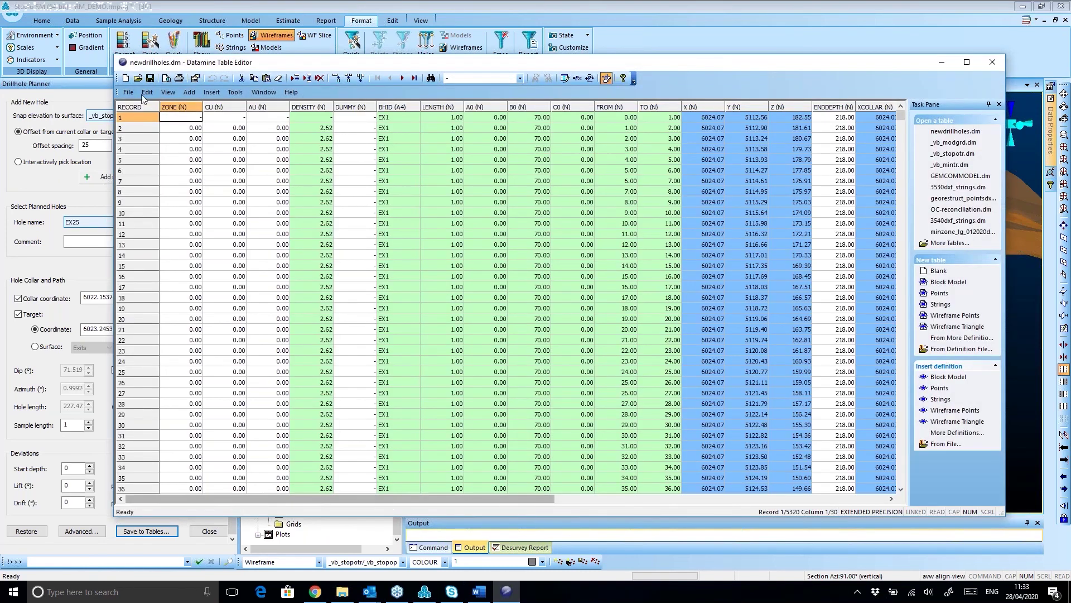
# - Examine the newdrillholes.dm fields, from the ZONE, CU, AU and BHID values through to the collar, target and comment fields
pyautogui.click(191, 139)
pyautogui.click(229, 138)
pyautogui.click(275, 138)
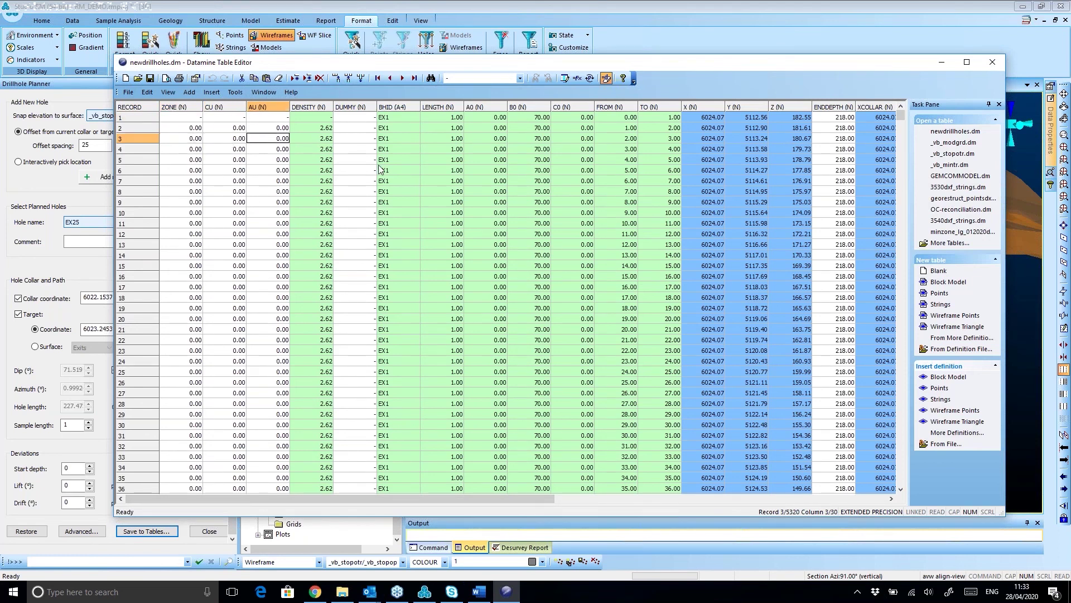
pyautogui.click(406, 102)
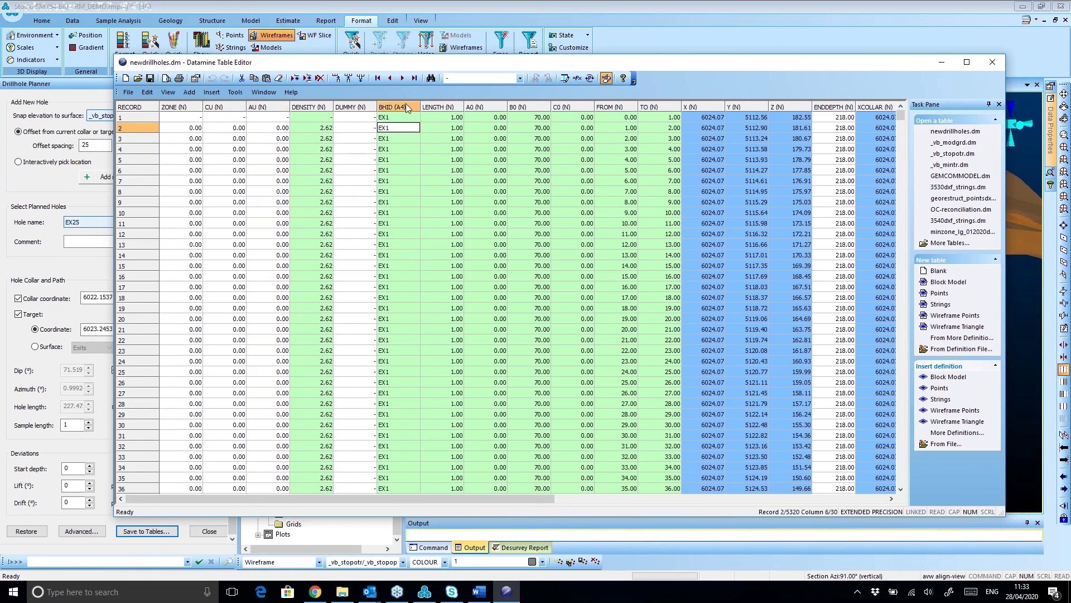
pyautogui.click(487, 129)
pyautogui.click(523, 135)
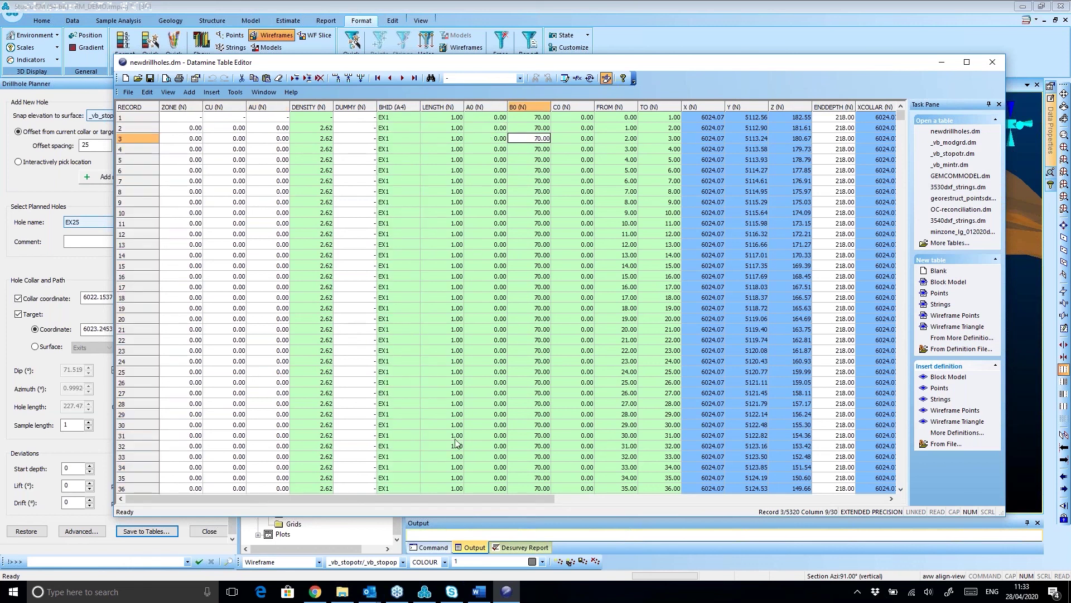
pyautogui.moveTo(434, 500); pyautogui.dragTo(776, 481)
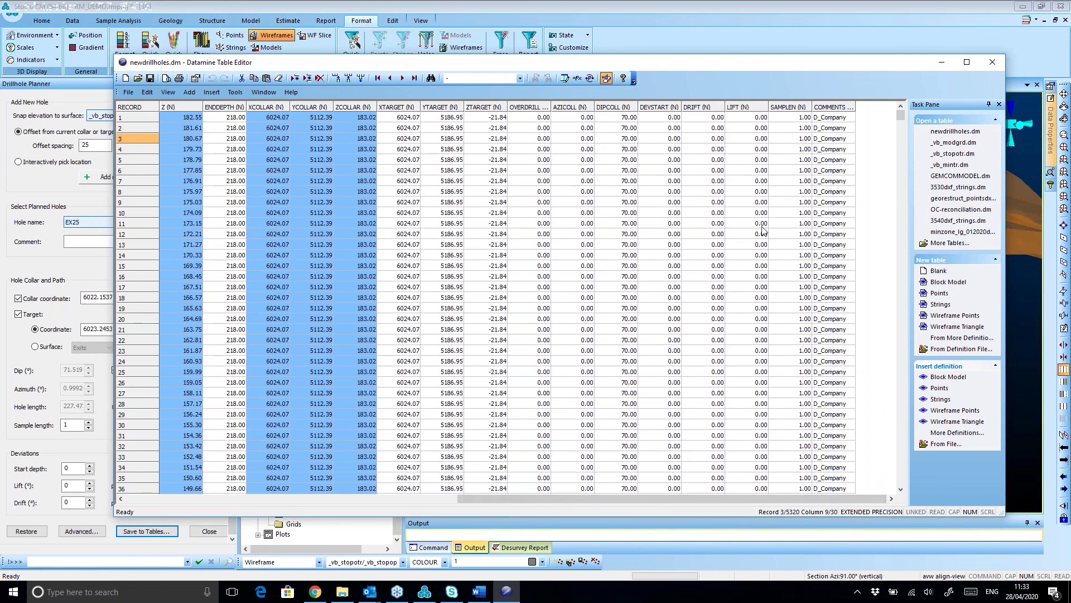
# - Find hole EX8's ZONE 2 records in newdrillholes.dm, select them to examine their CU and AU grades, and close the table
pyautogui.moveTo(792, 499); pyautogui.dragTo(468, 498)
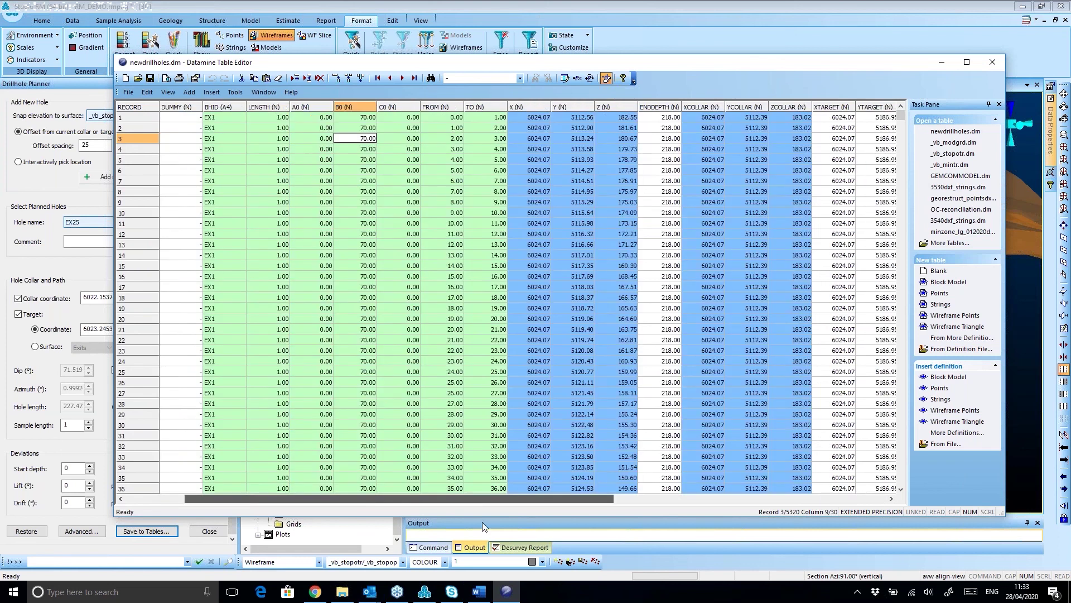
pyautogui.scroll(-6, 232, 337)
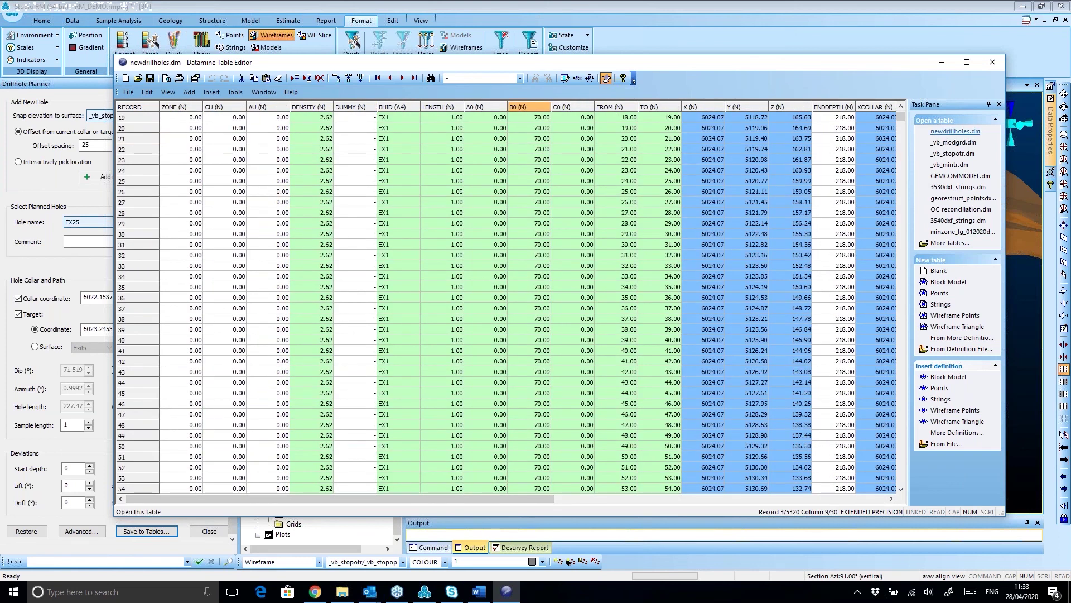
pyautogui.moveTo(902, 121); pyautogui.dragTo(903, 208)
pyautogui.scroll(-5, 891, 149)
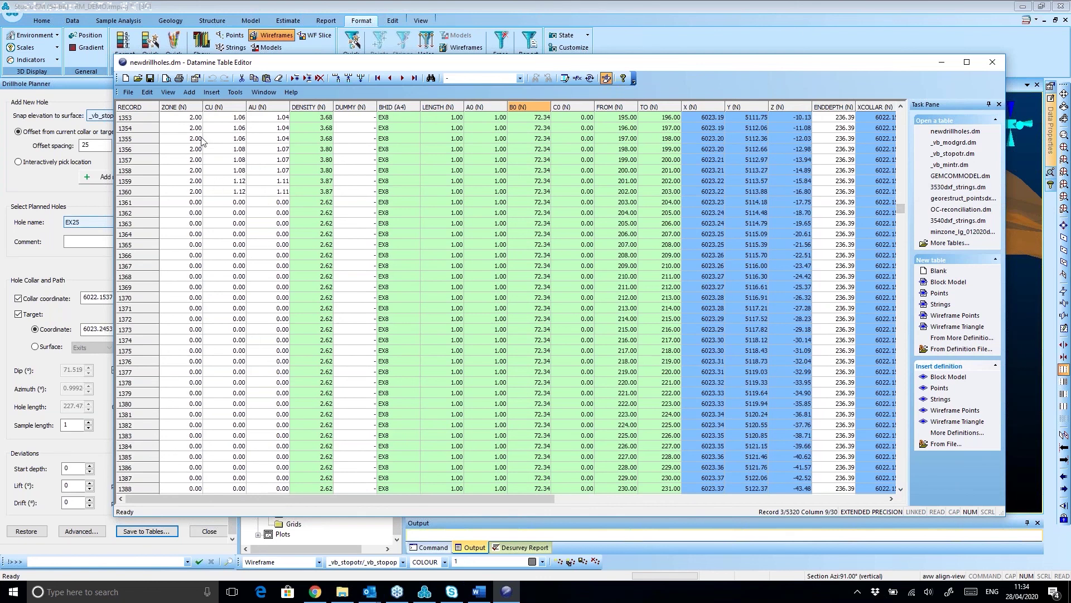
pyautogui.moveTo(148, 119); pyautogui.dragTo(155, 194)
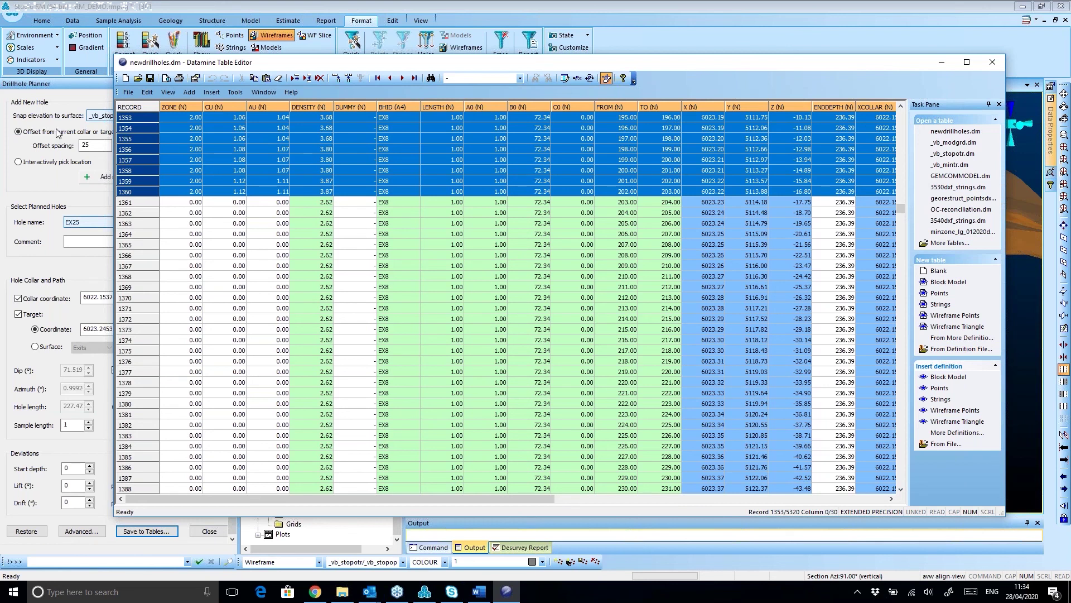
pyautogui.click(991, 62)
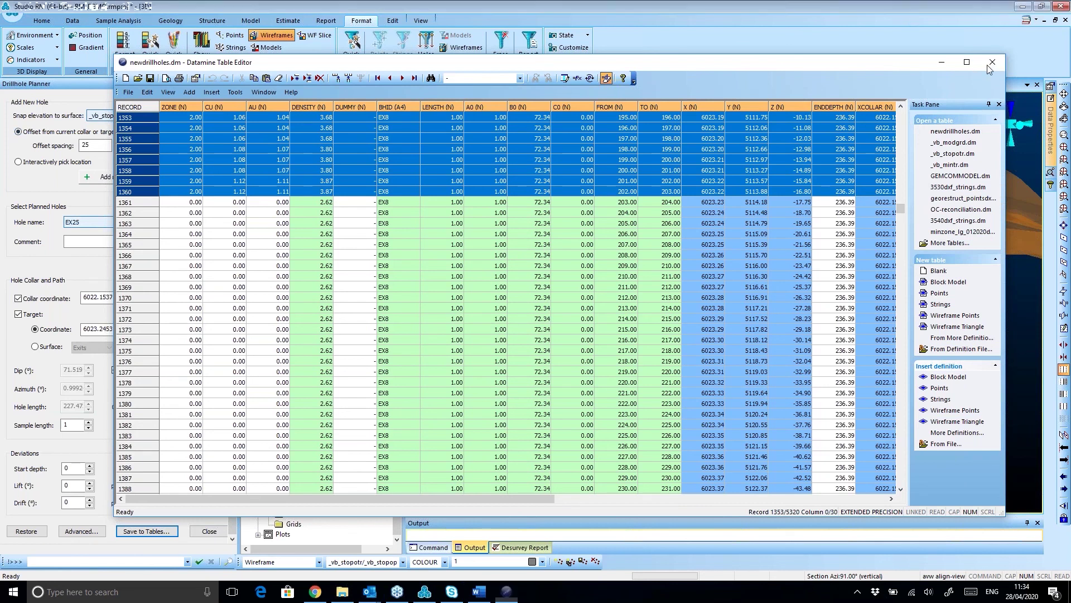
pyautogui.scroll(3, 233, 201)
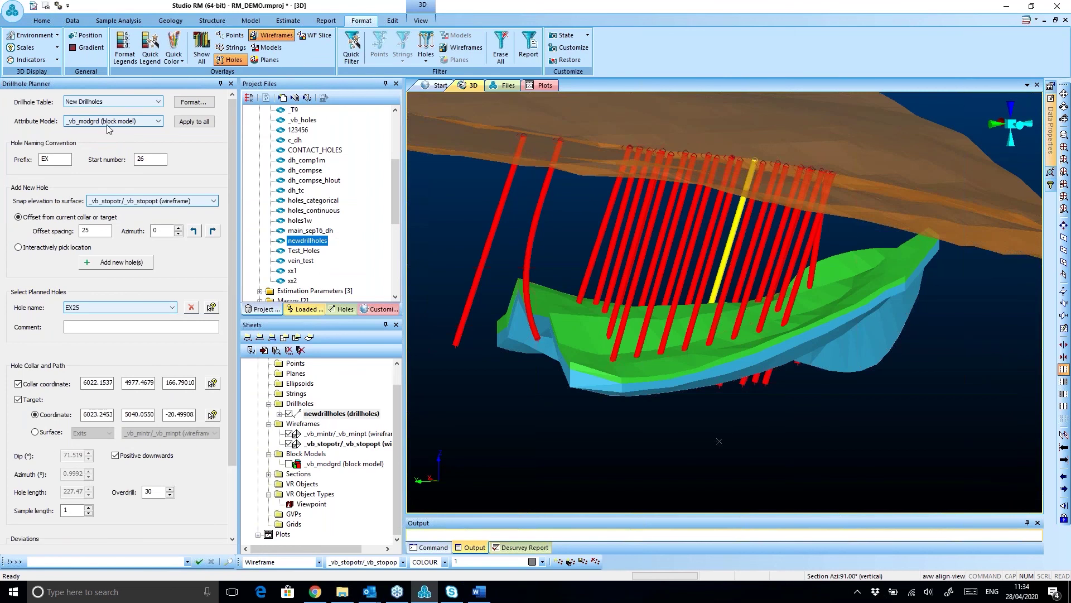
pyautogui.scroll(-3, 700, 318)
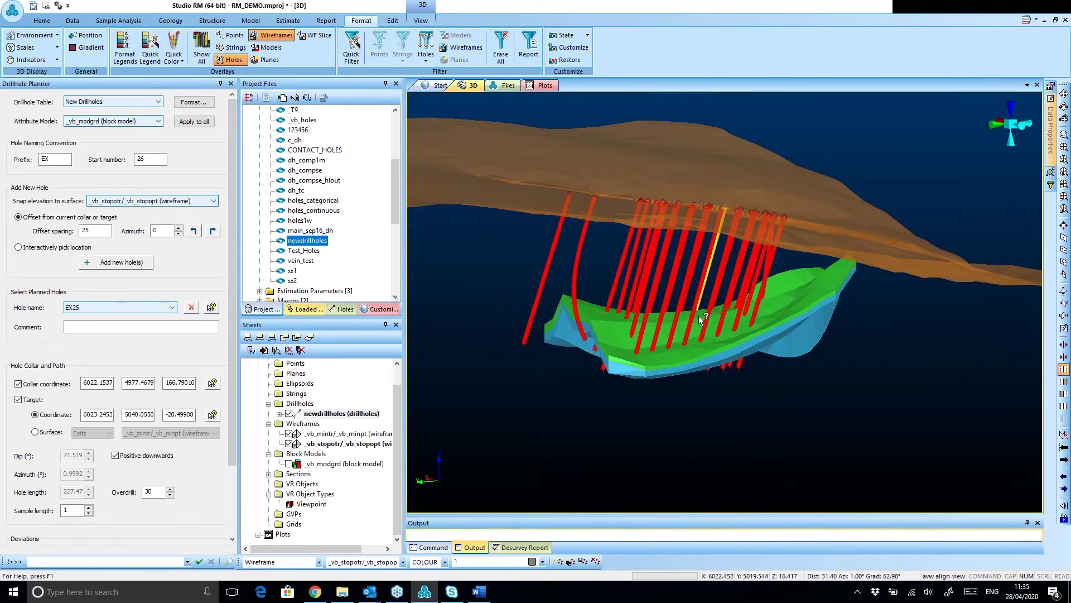